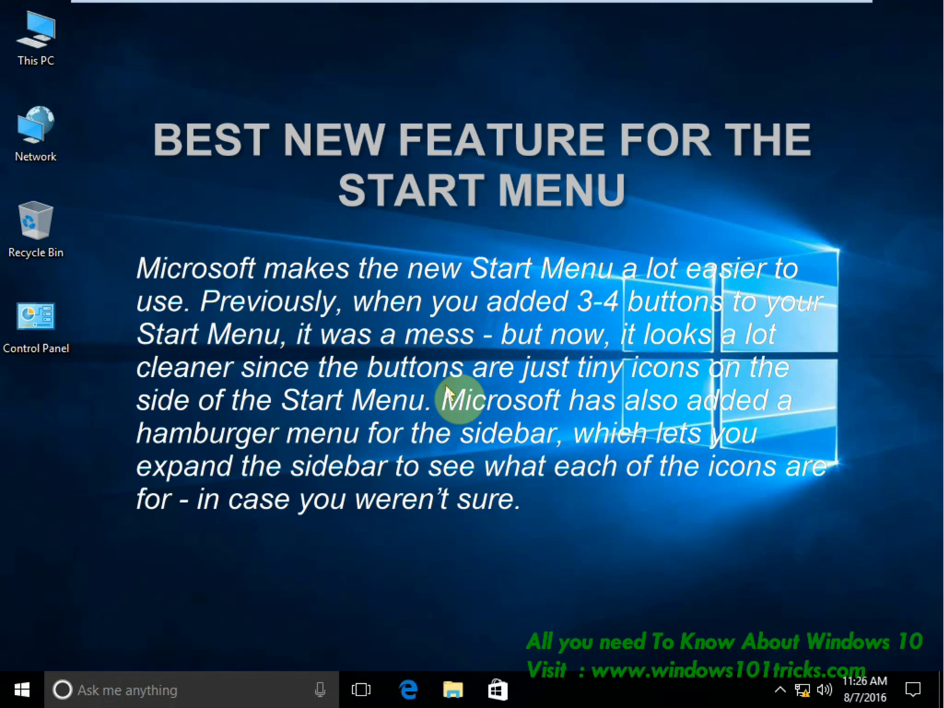
Open Start, scroll through the installed apps, and bring up the alphabetical letter index.
{"action": "left_click", "coordinate": [19, 698]}
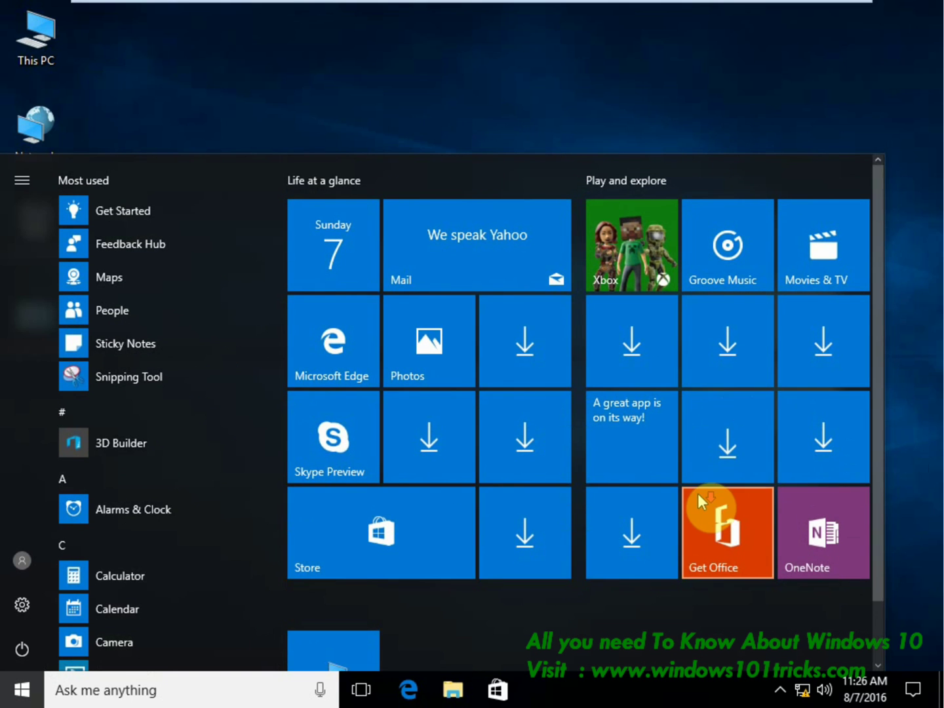
{"action": "scroll", "coordinate": [697, 497], "scroll_direction": "down", "scroll_amount": 1}
{"action": "scroll", "coordinate": [693, 408], "scroll_direction": "up", "scroll_amount": 1}
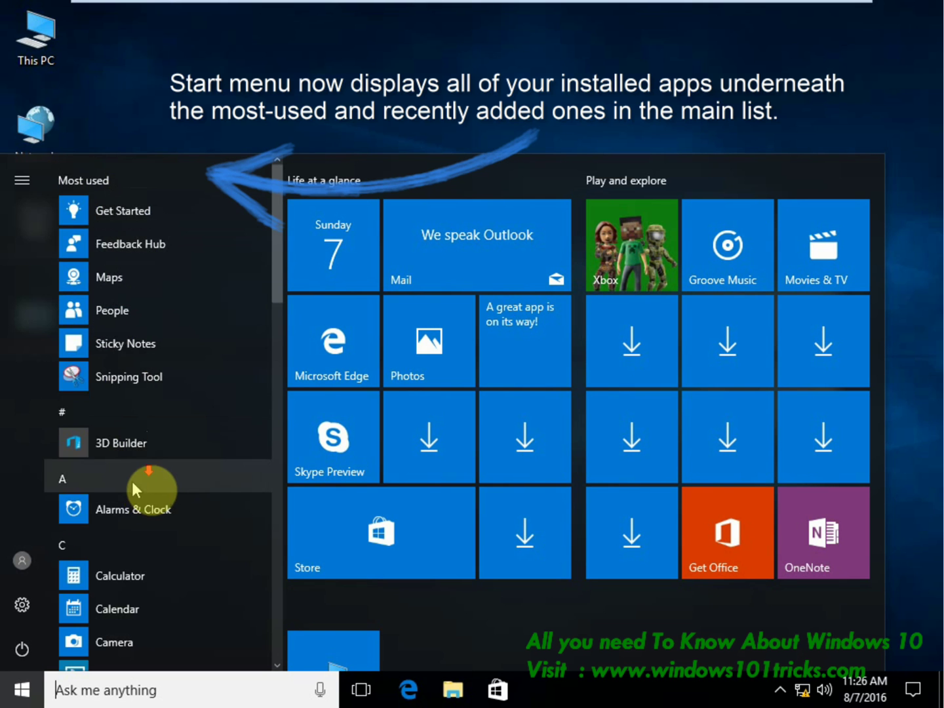
{"action": "scroll", "coordinate": [143, 478], "scroll_direction": "down", "scroll_amount": 15}
{"action": "scroll", "coordinate": [144, 478], "scroll_direction": "up", "scroll_amount": 12}
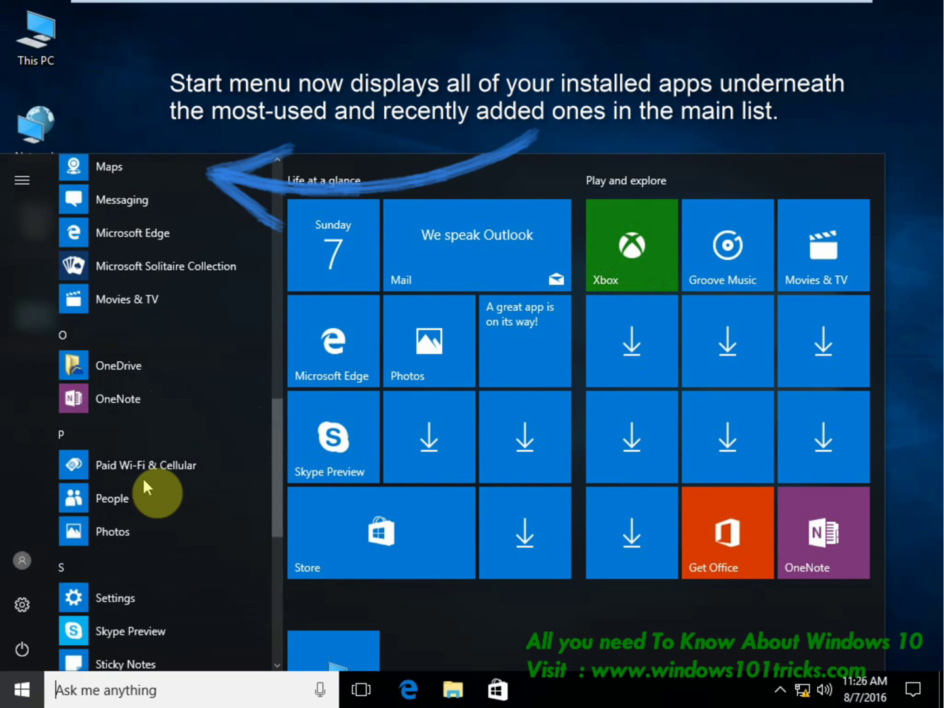
{"action": "scroll", "coordinate": [83, 458], "scroll_direction": "down", "scroll_amount": 8}
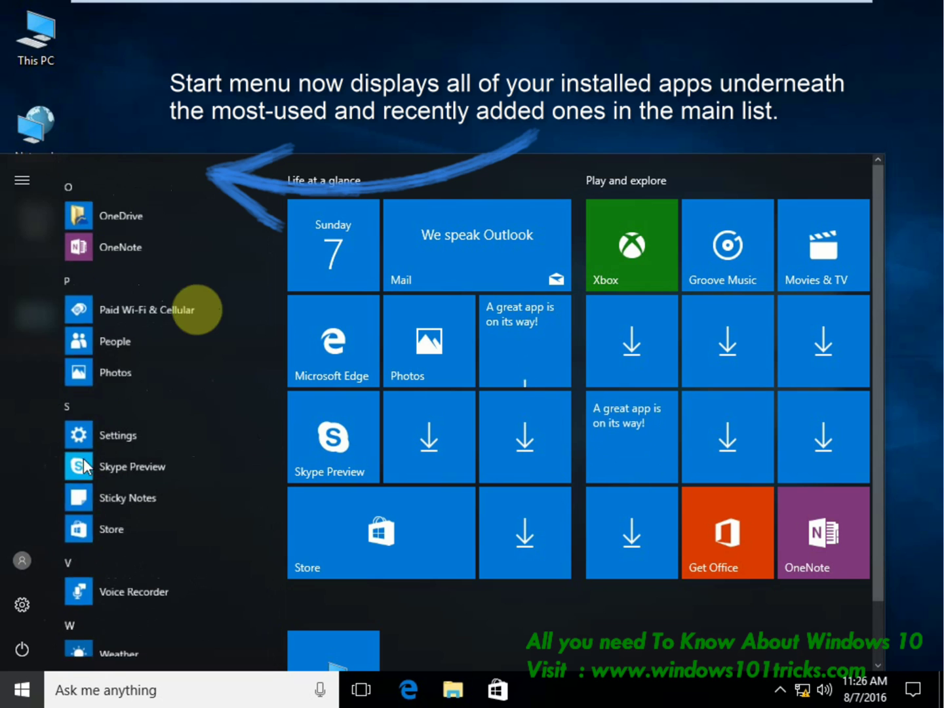
{"action": "left_click", "coordinate": [142, 396]}
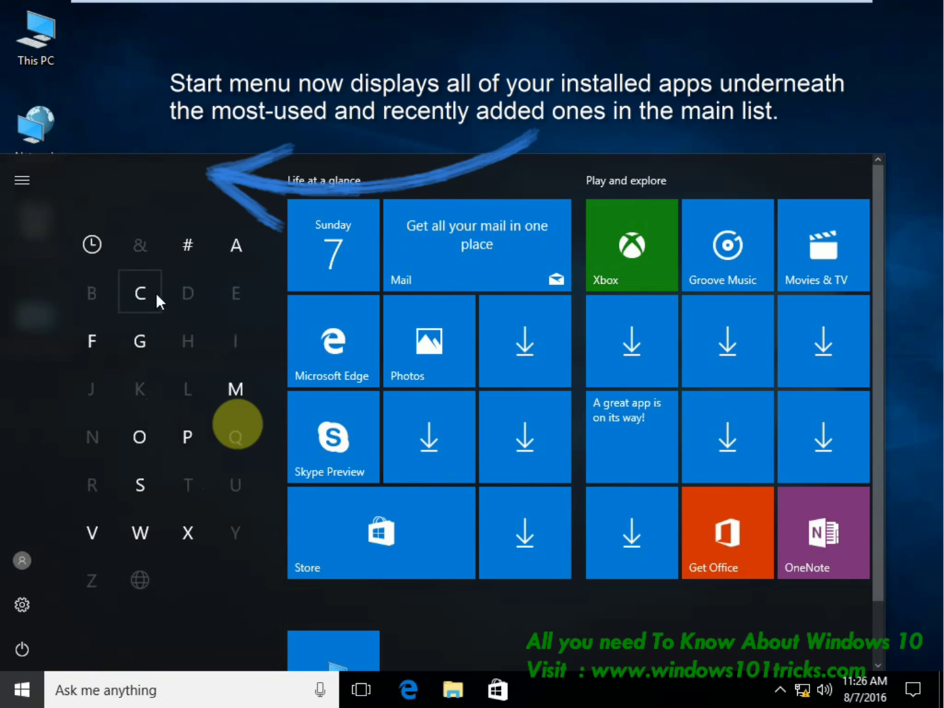
Toggle the Start side pane and jump the app list to the C section.
{"action": "left_click", "coordinate": [20, 187]}
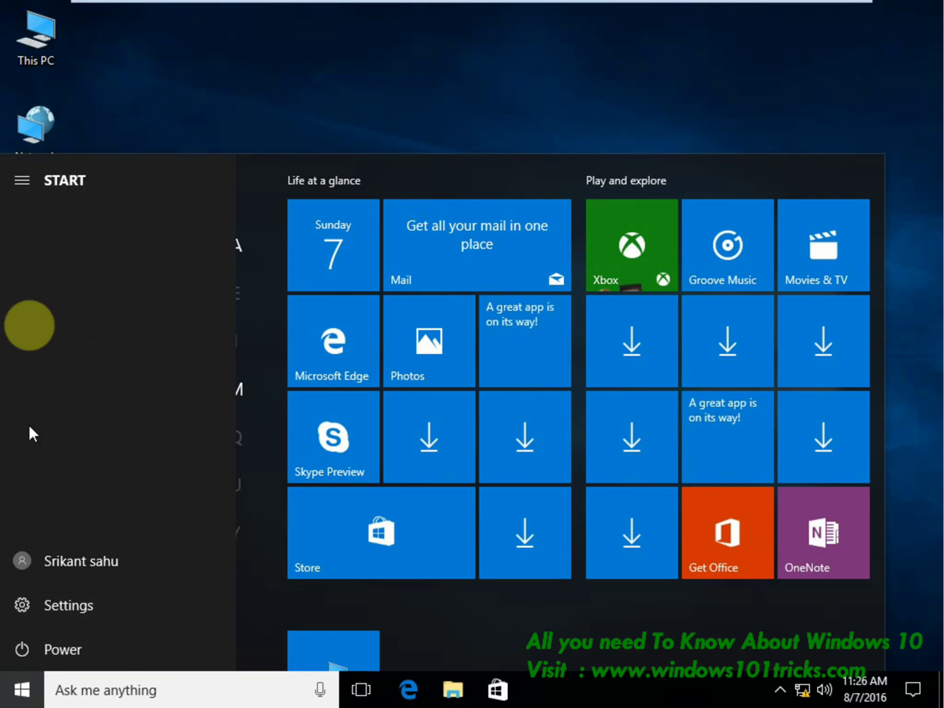
{"action": "left_click", "coordinate": [18, 189]}
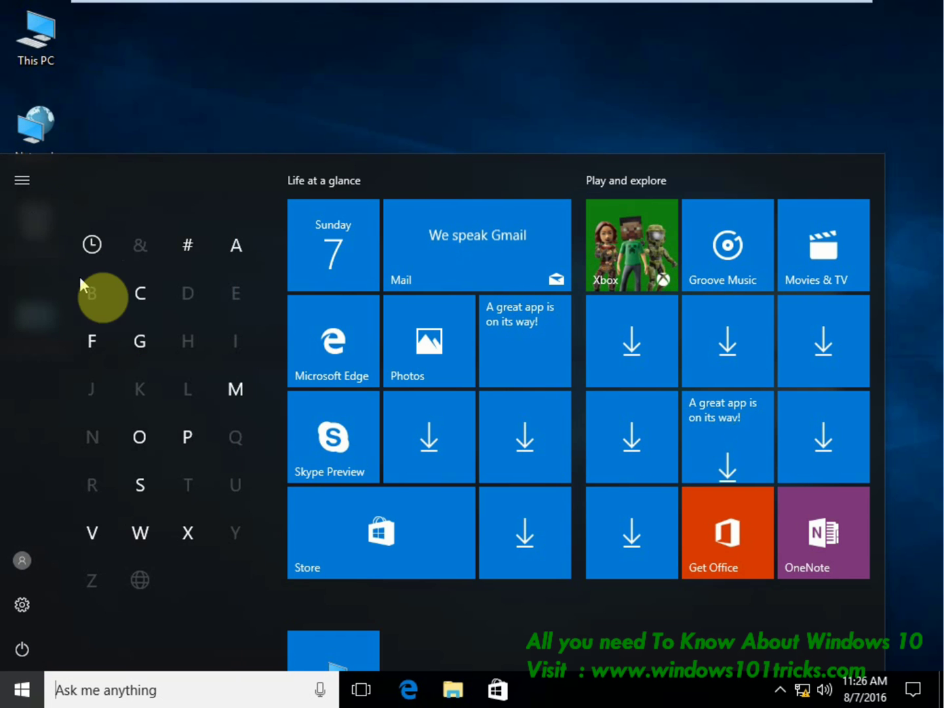
{"action": "left_click", "coordinate": [139, 293]}
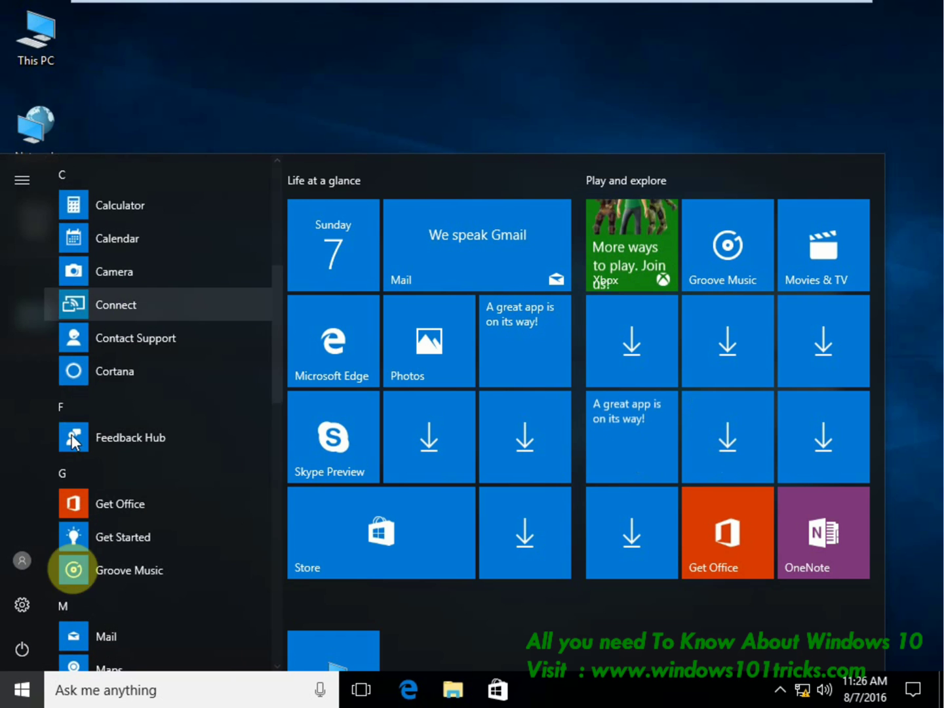
Expand the side pane, show the Power options, then dismiss them without choosing one.
{"action": "left_click", "coordinate": [17, 188]}
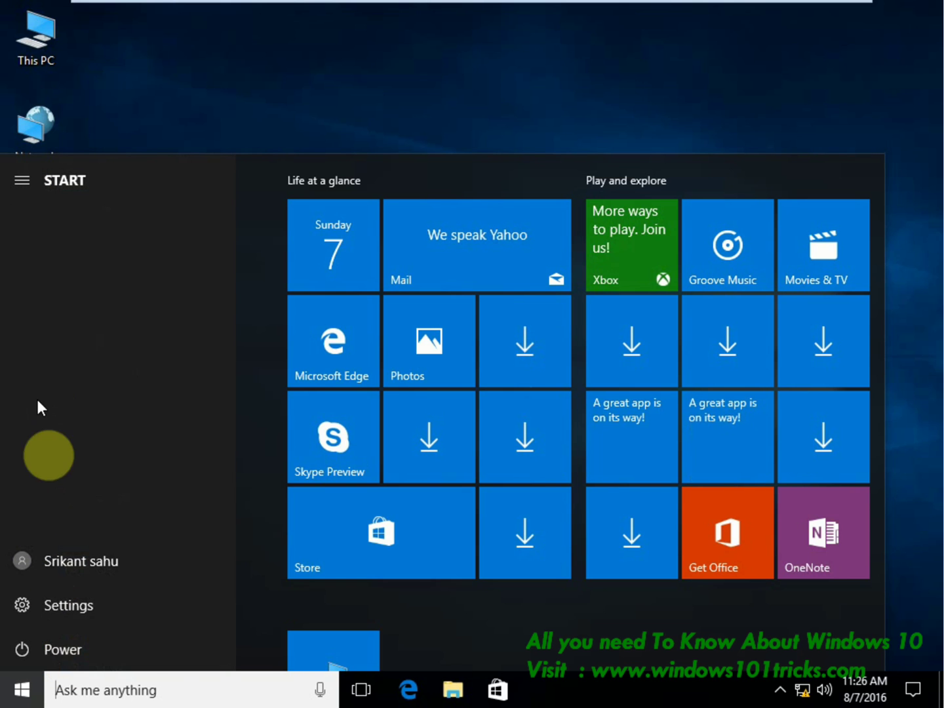
{"action": "left_click", "coordinate": [43, 650]}
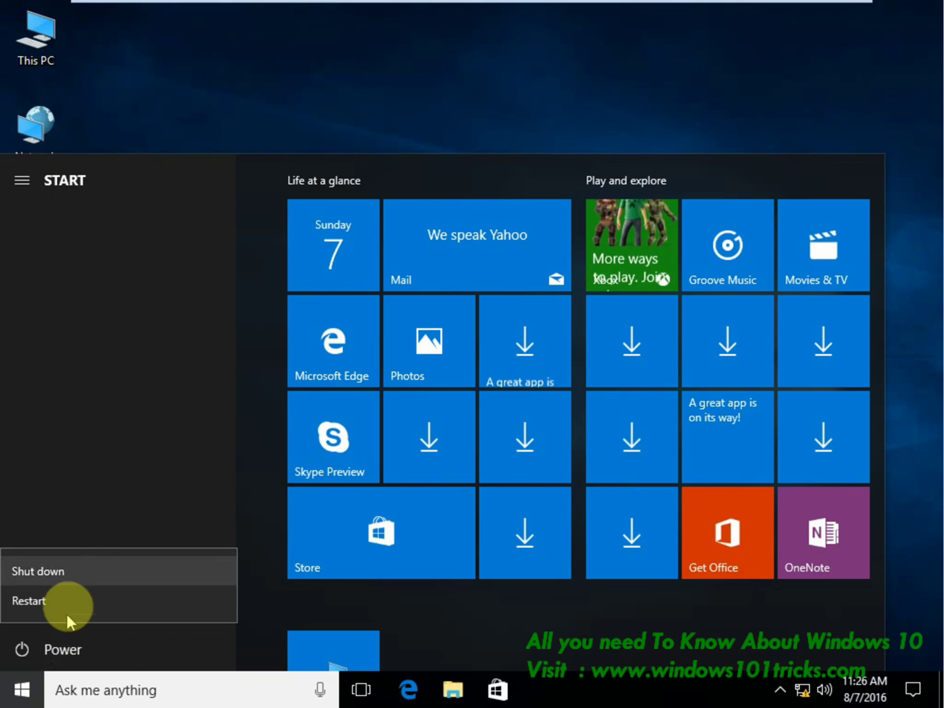
{"action": "left_click", "coordinate": [68, 446]}
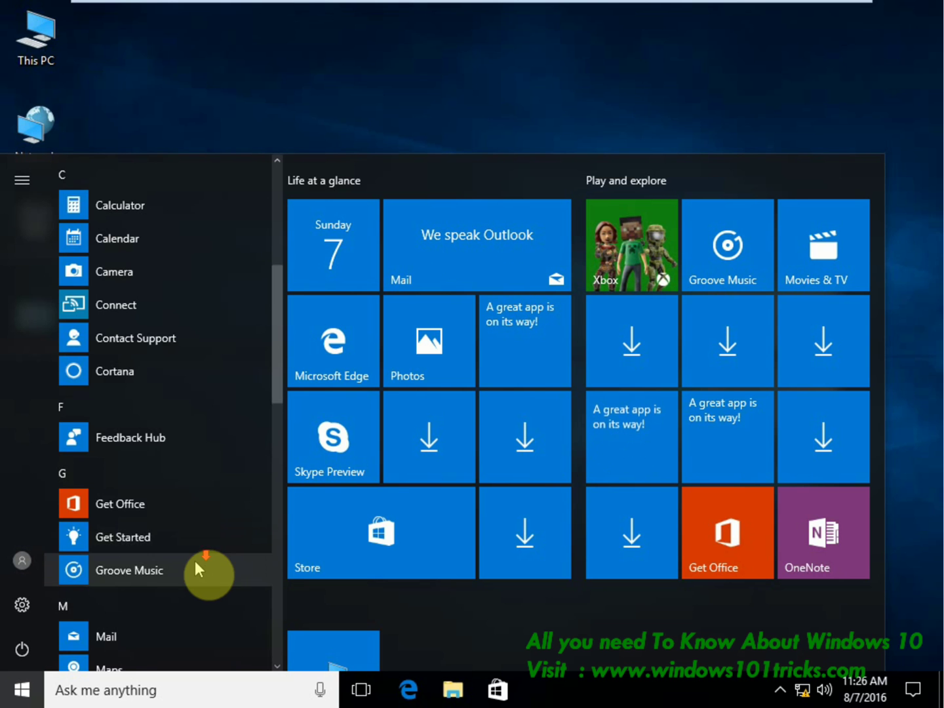
Scroll down the app list and expand the Windows Administrative Tools folder.
{"action": "scroll", "coordinate": [195, 562], "scroll_direction": "down", "scroll_amount": 2}
{"action": "scroll", "coordinate": [195, 563], "scroll_direction": "down", "scroll_amount": 4}
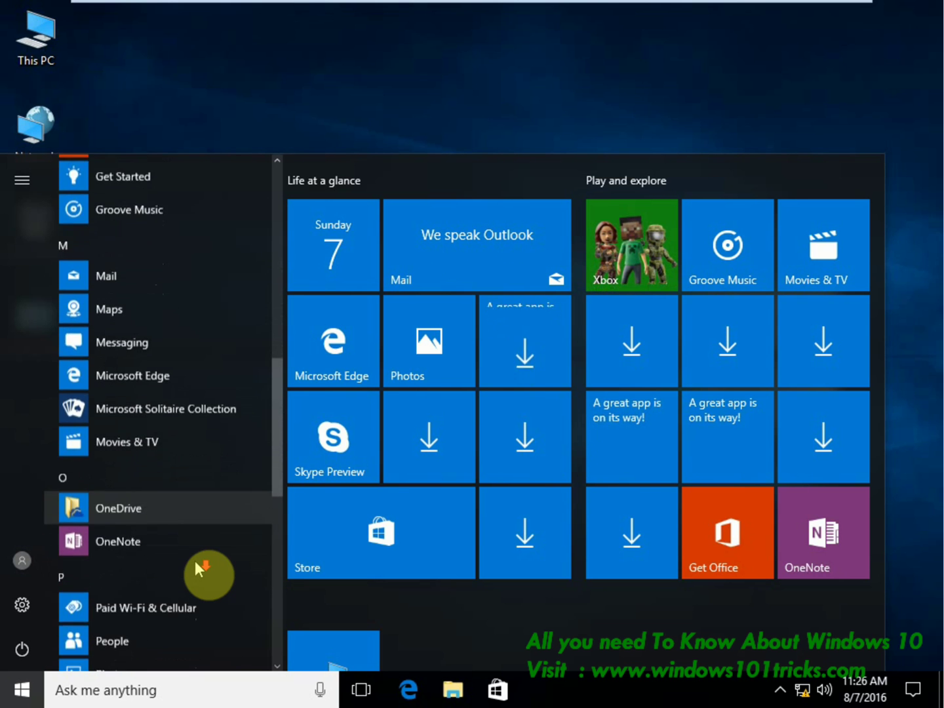
{"action": "scroll", "coordinate": [195, 565], "scroll_direction": "down", "scroll_amount": 5}
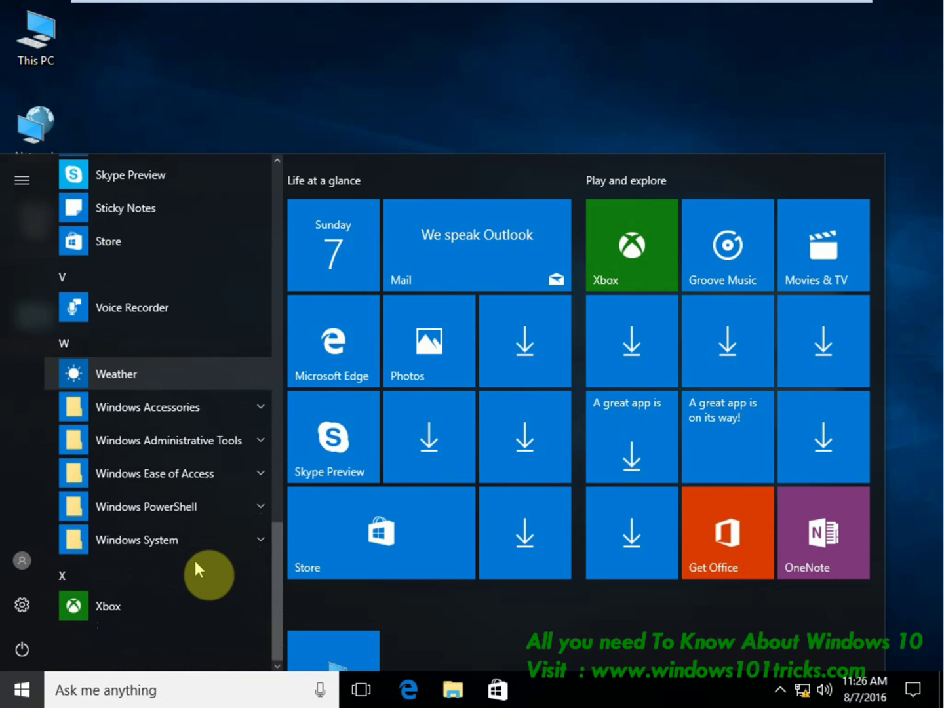
{"action": "left_click", "coordinate": [232, 440]}
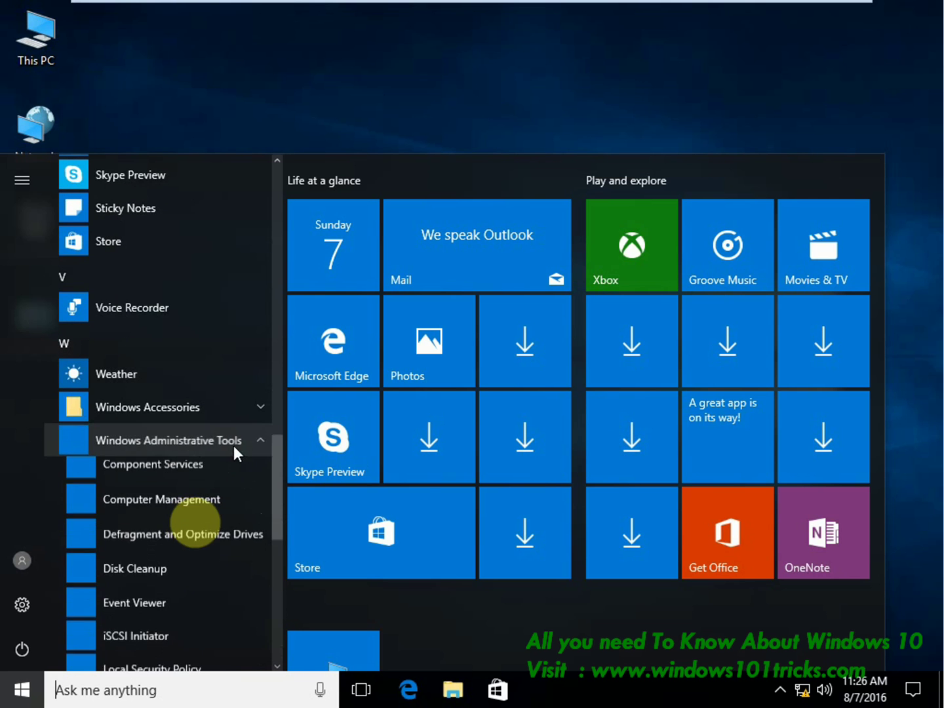
Scroll back through the list and close Start to reveal the desktop.
{"action": "scroll", "coordinate": [176, 530], "scroll_direction": "down", "scroll_amount": 5}
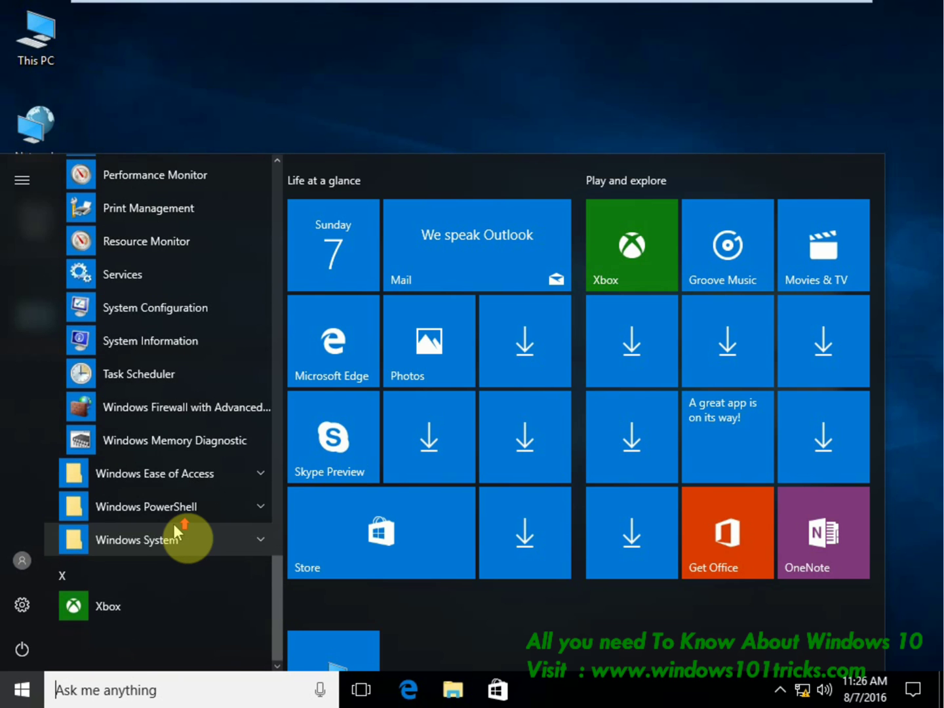
{"action": "scroll", "coordinate": [176, 530], "scroll_direction": "up", "scroll_amount": 3}
{"action": "scroll", "coordinate": [177, 528], "scroll_direction": "up", "scroll_amount": 5}
{"action": "scroll", "coordinate": [177, 529], "scroll_direction": "down", "scroll_amount": 1}
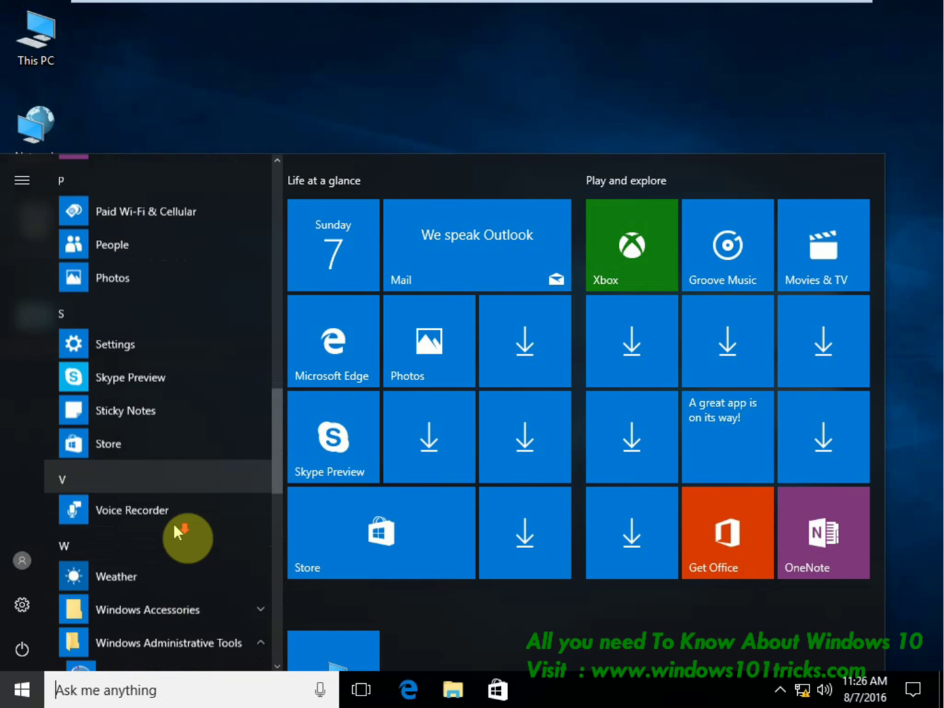
{"action": "scroll", "coordinate": [99, 466], "scroll_direction": "up", "scroll_amount": 5}
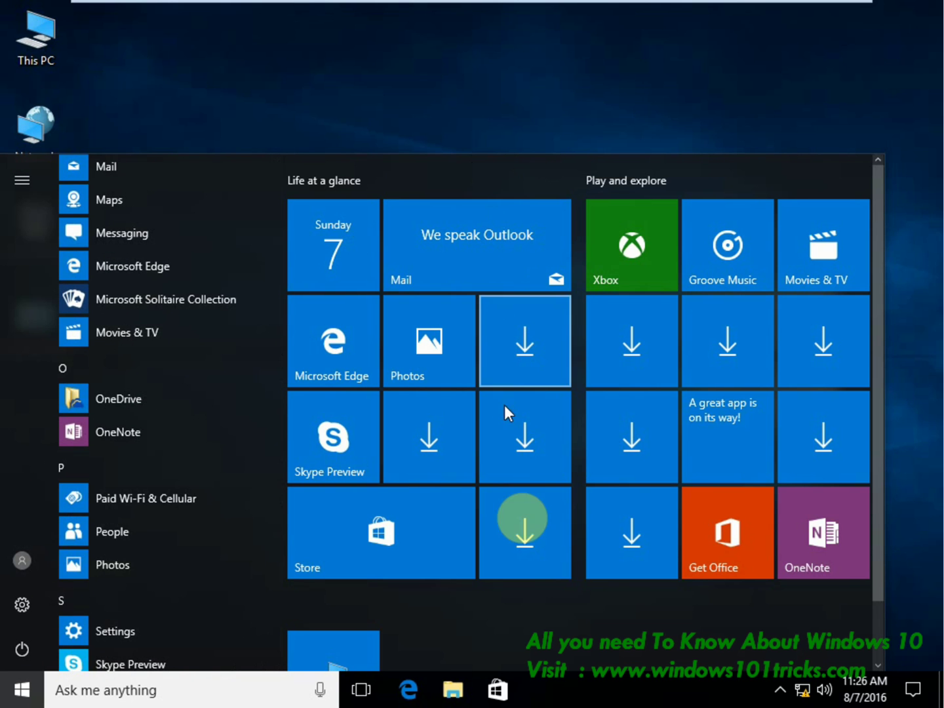
{"action": "scroll", "coordinate": [558, 554], "scroll_direction": "down", "scroll_amount": 1}
{"action": "scroll", "coordinate": [584, 543], "scroll_direction": "up", "scroll_amount": 1}
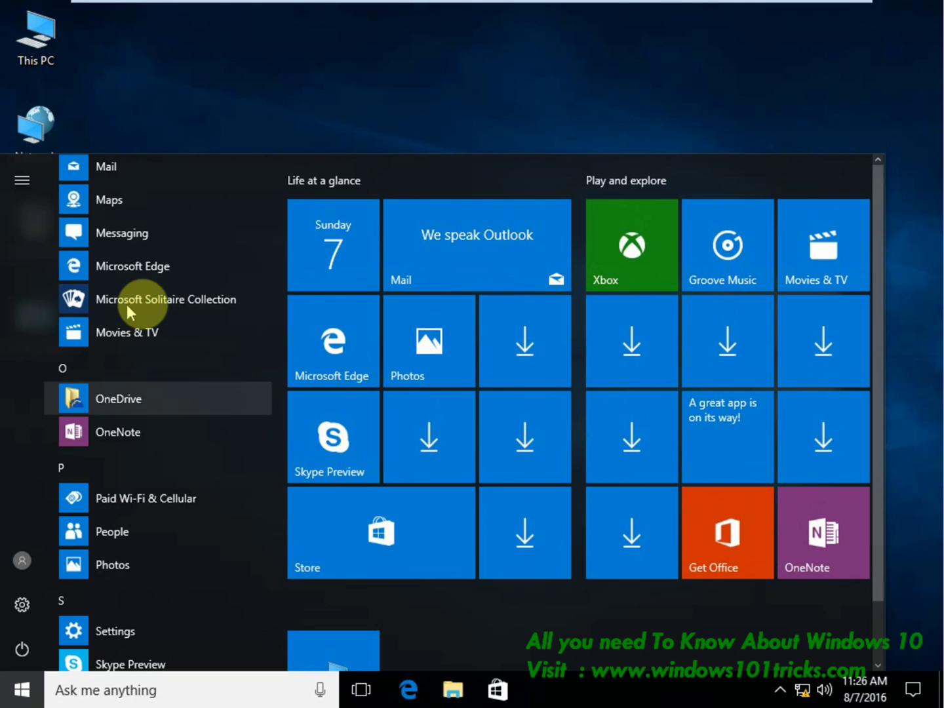
{"action": "left_click", "coordinate": [184, 102]}
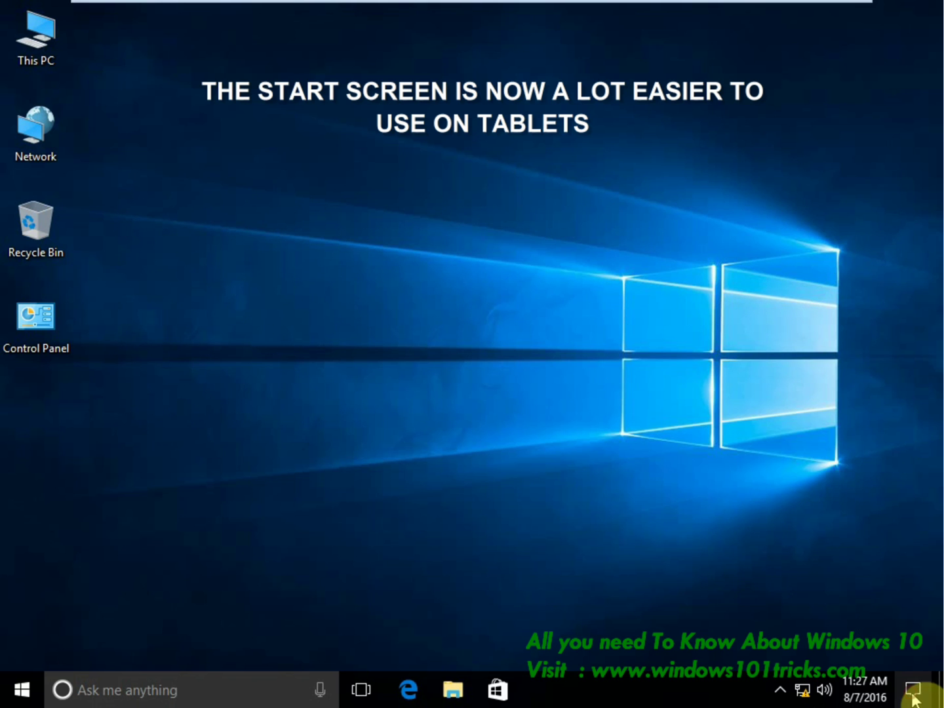
Turn on tablet mode from the Action Center and show the full-screen All apps list.
{"action": "left_click", "coordinate": [914, 697]}
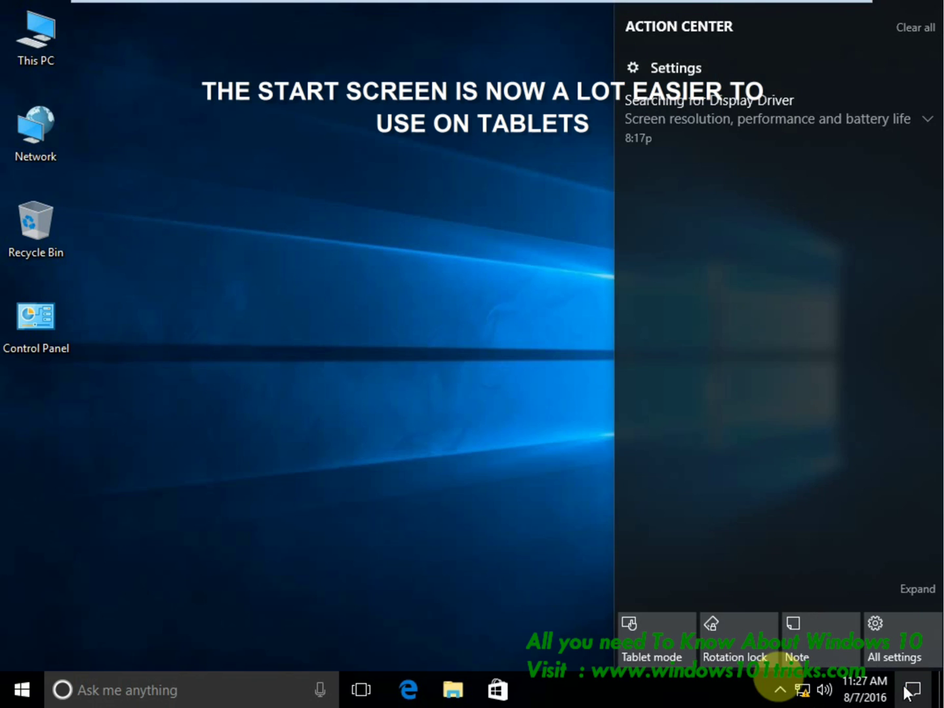
{"action": "left_click", "coordinate": [648, 647]}
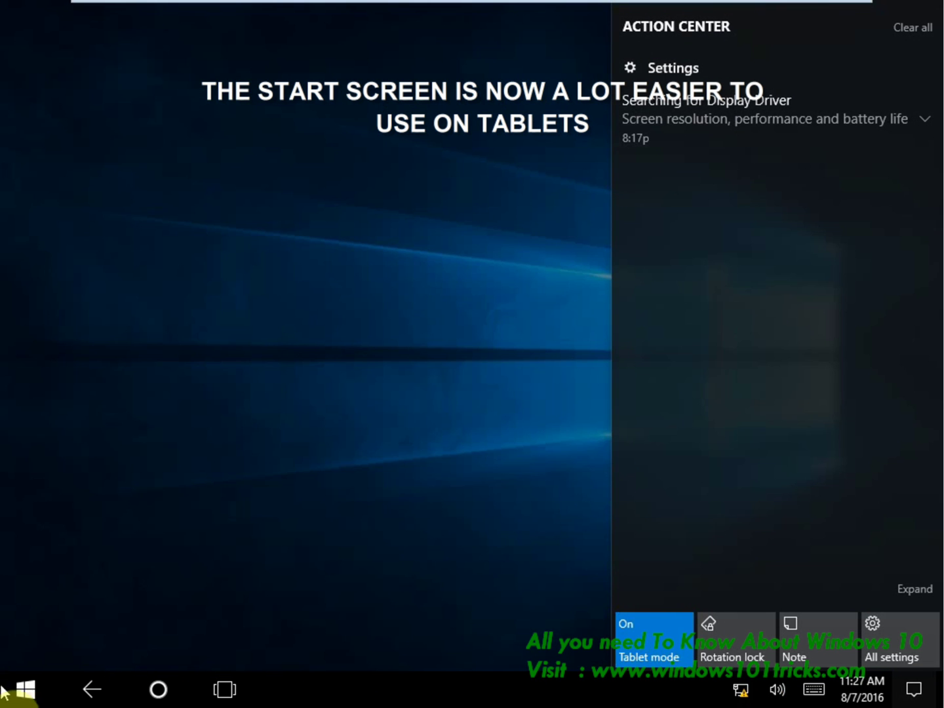
{"action": "left_click", "coordinate": [14, 699]}
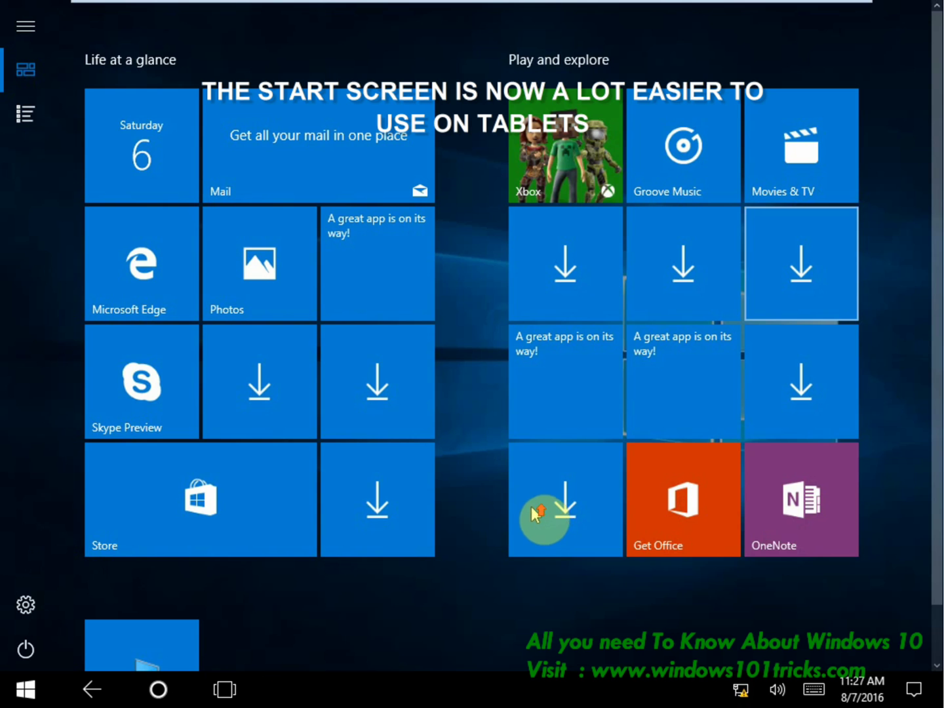
{"action": "scroll", "coordinate": [487, 425], "scroll_direction": "down", "scroll_amount": 1}
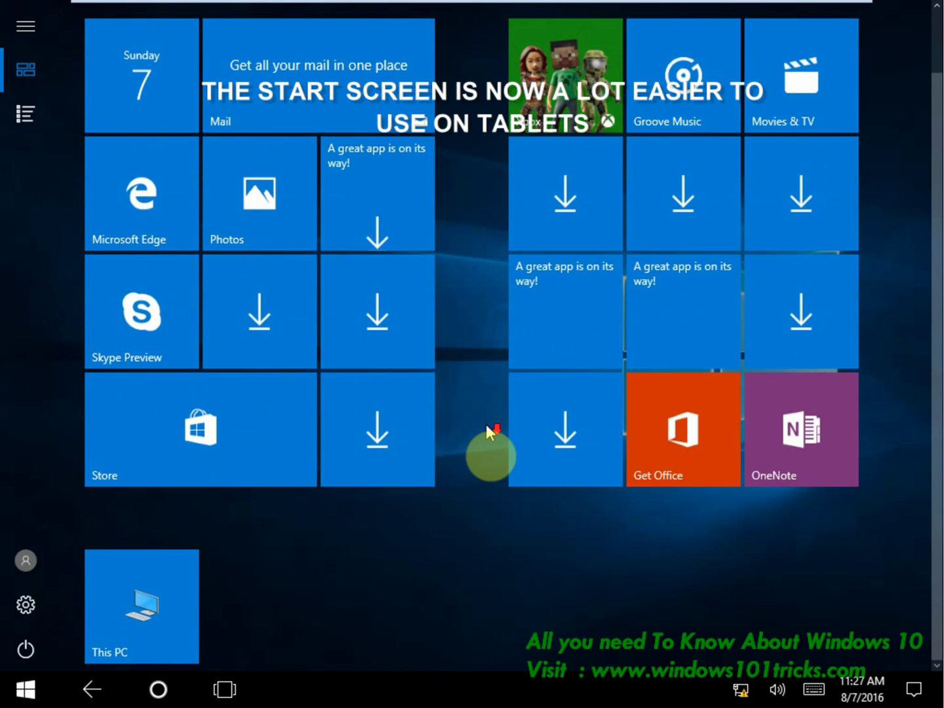
{"action": "scroll", "coordinate": [455, 518], "scroll_direction": "up", "scroll_amount": 1}
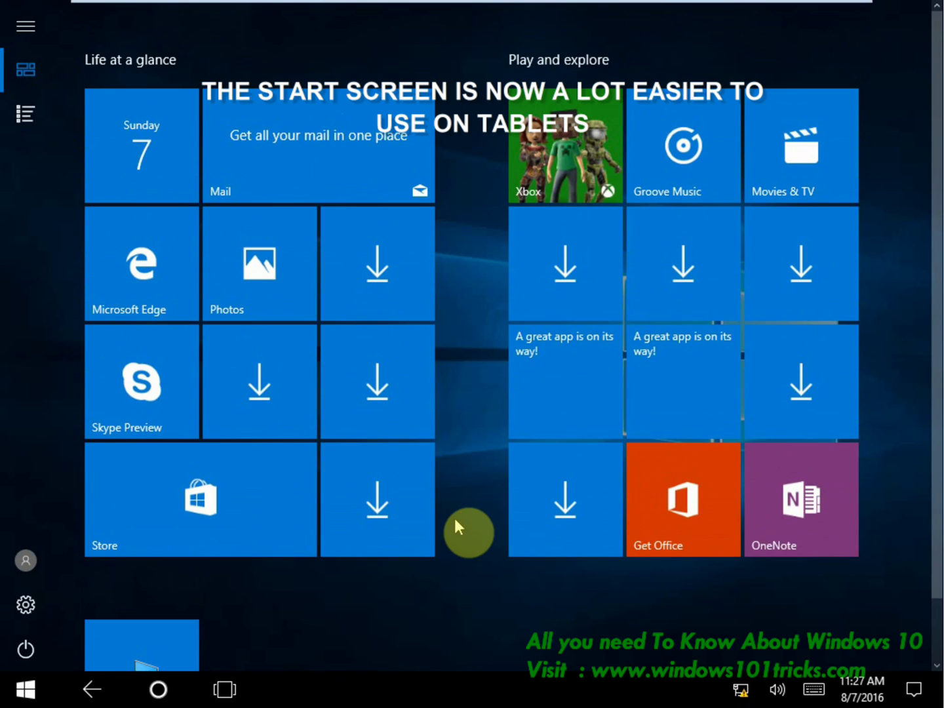
{"action": "left_click", "coordinate": [31, 31]}
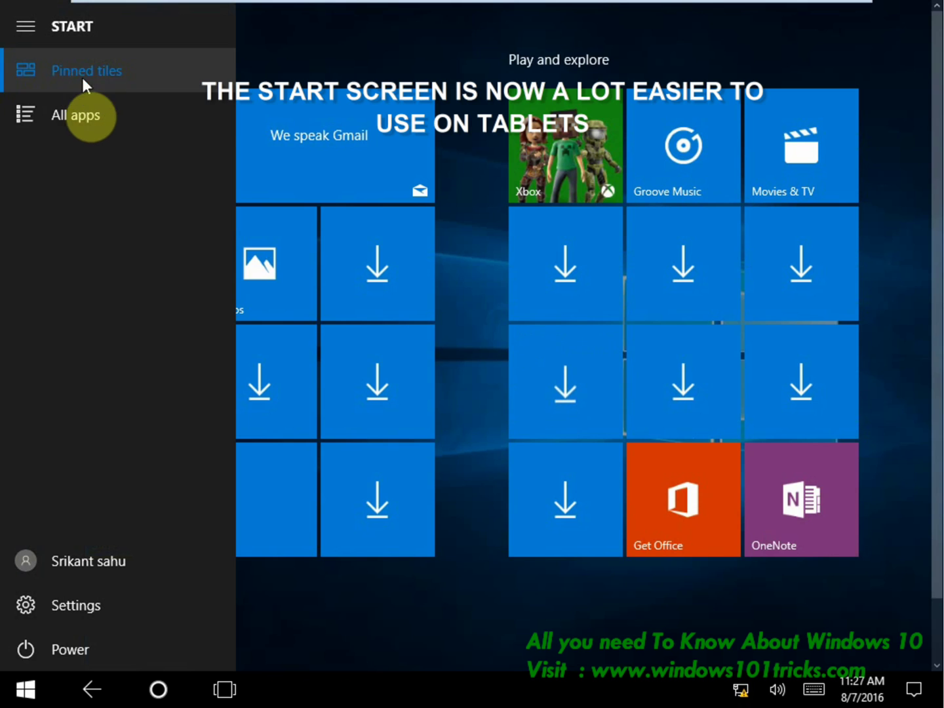
{"action": "left_click", "coordinate": [71, 116]}
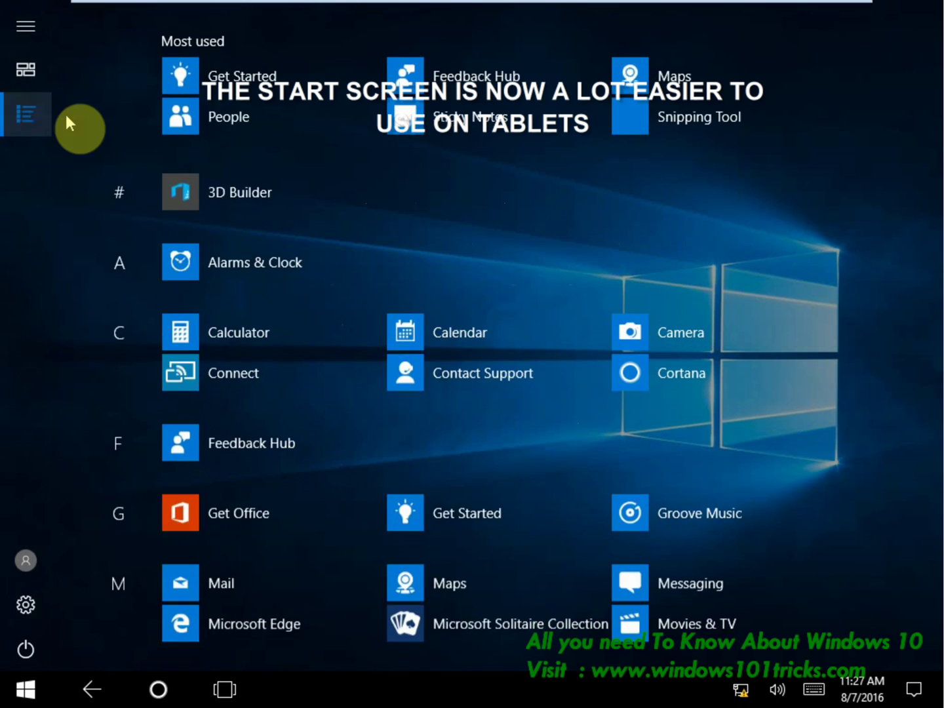
Scroll the tablet apps list and jump to the X section via the letter index.
{"action": "scroll", "coordinate": [459, 305], "scroll_direction": "down", "scroll_amount": 5}
{"action": "scroll", "coordinate": [456, 310], "scroll_direction": "up", "scroll_amount": 5}
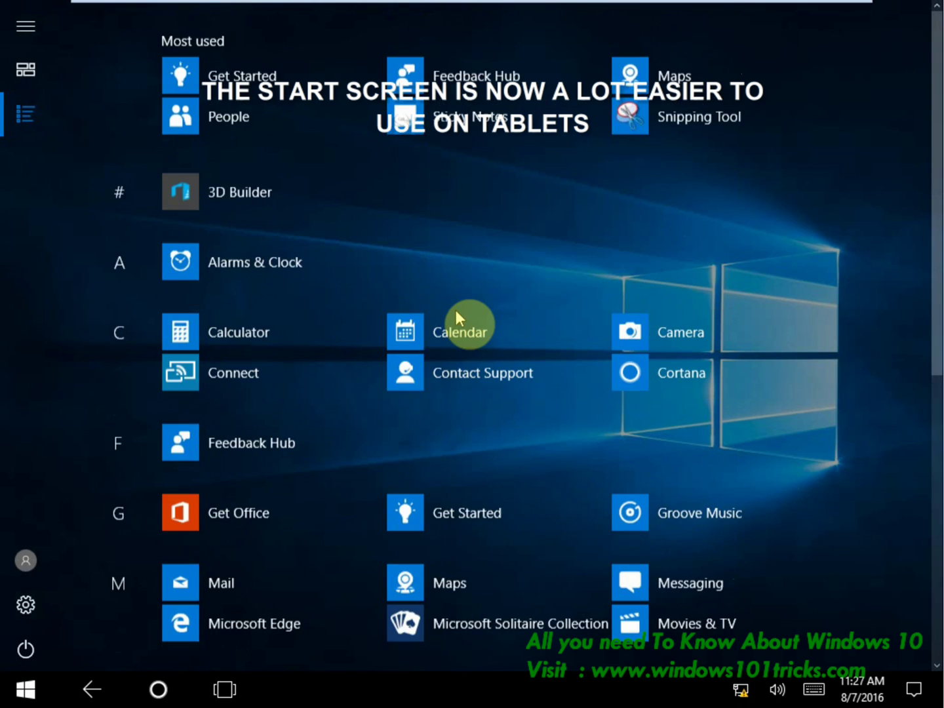
{"action": "scroll", "coordinate": [456, 310], "scroll_direction": "down", "scroll_amount": 5}
{"action": "scroll", "coordinate": [456, 314], "scroll_direction": "up", "scroll_amount": 5}
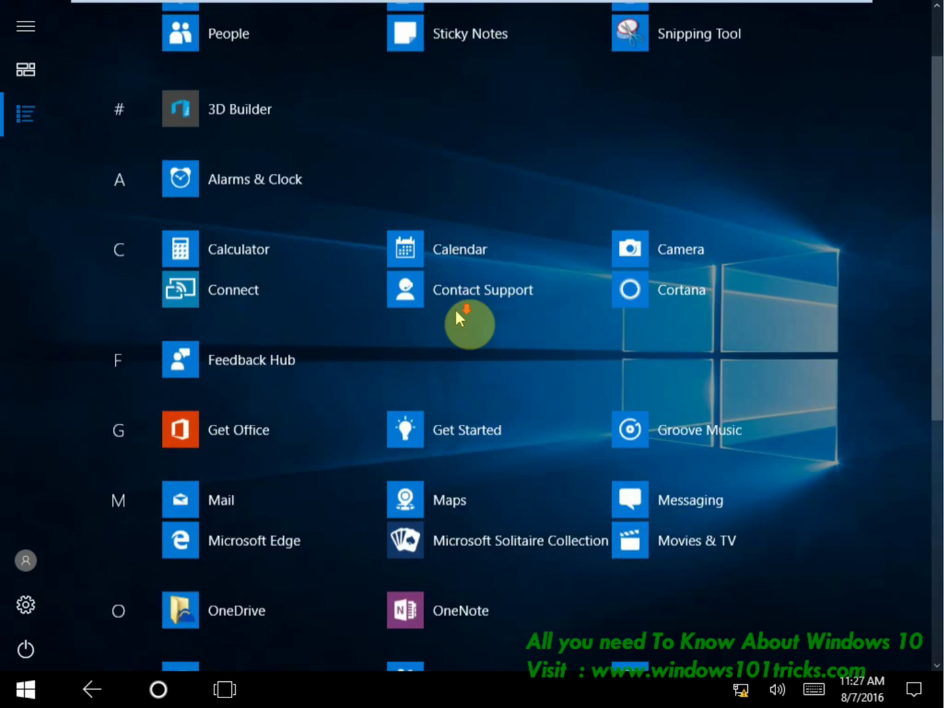
{"action": "scroll", "coordinate": [455, 313], "scroll_direction": "down", "scroll_amount": 5}
{"action": "left_click", "coordinate": [112, 238]}
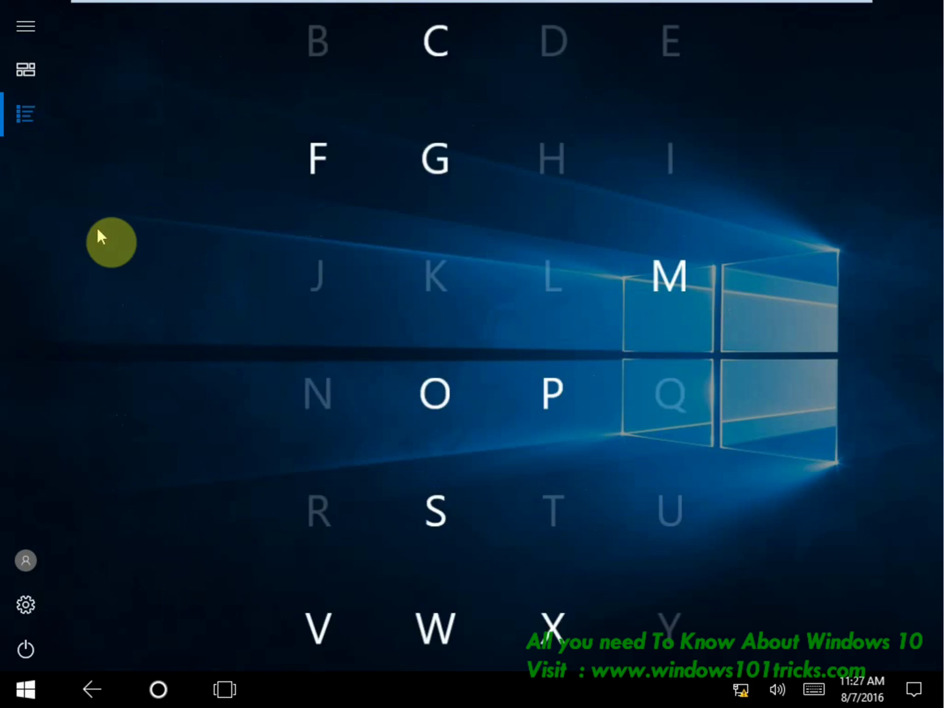
{"action": "left_click", "coordinate": [533, 474]}
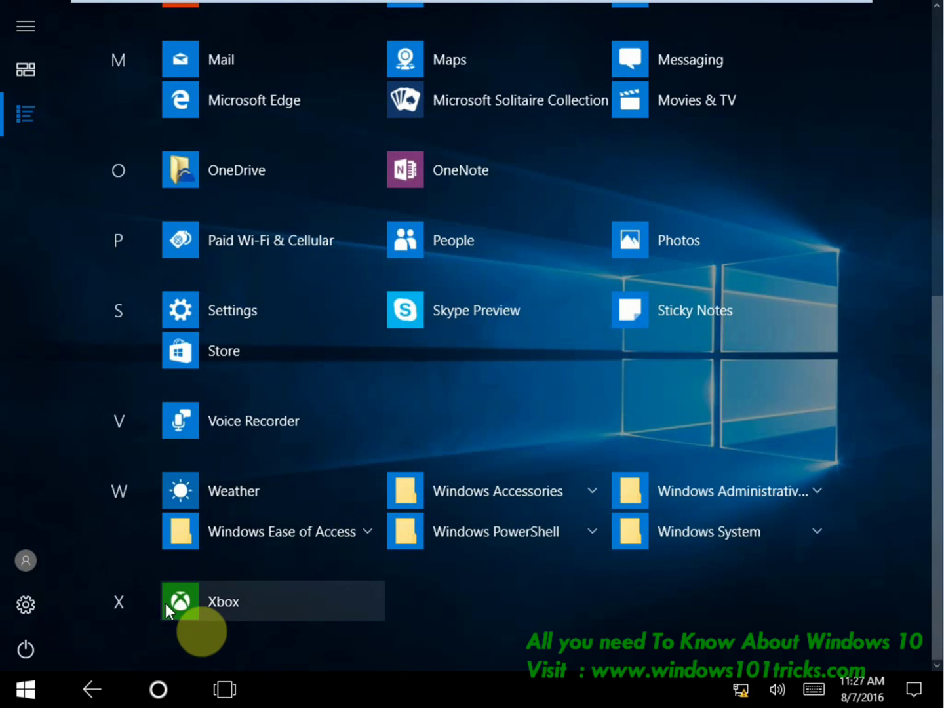
Return to the pinned tiles, then switch back to the all-apps list with the pane collapsed.
{"action": "left_click", "coordinate": [118, 237]}
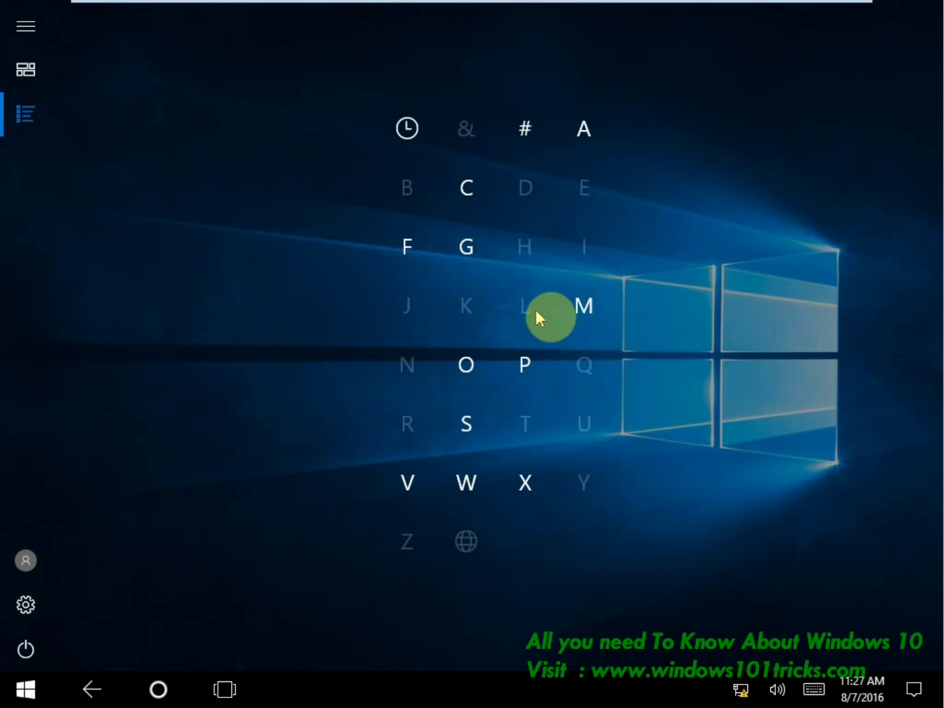
{"action": "left_click", "coordinate": [20, 71]}
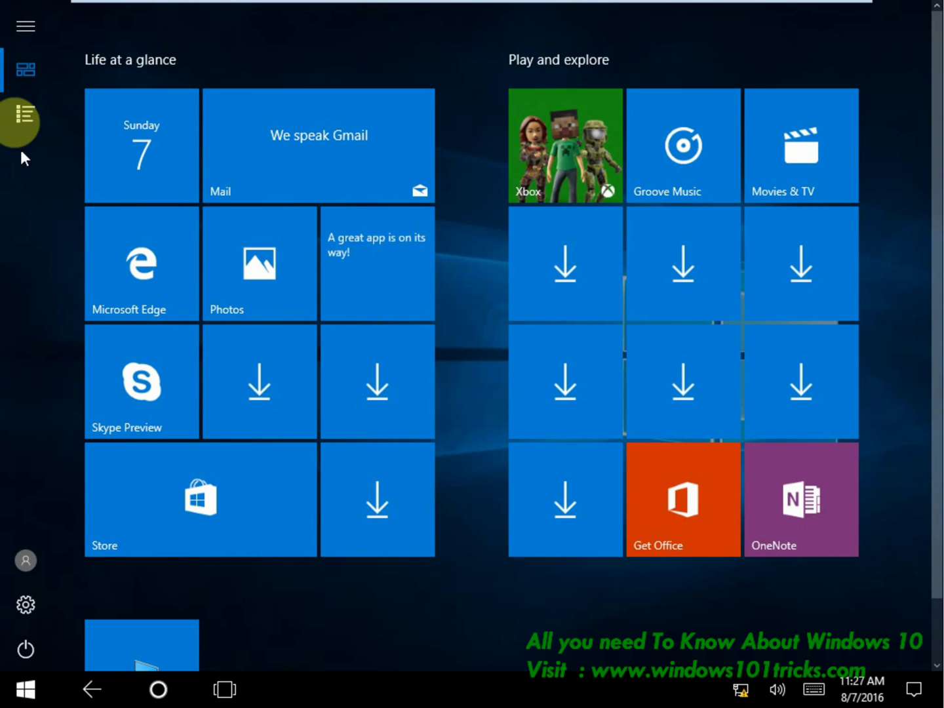
{"action": "left_click", "coordinate": [16, 26]}
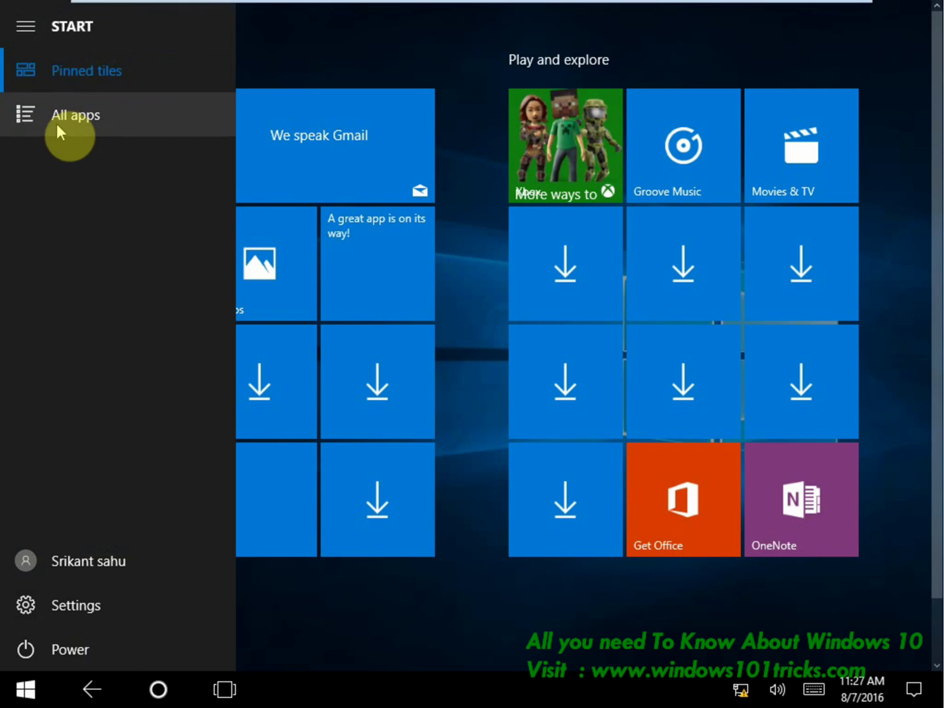
{"action": "left_click", "coordinate": [73, 26]}
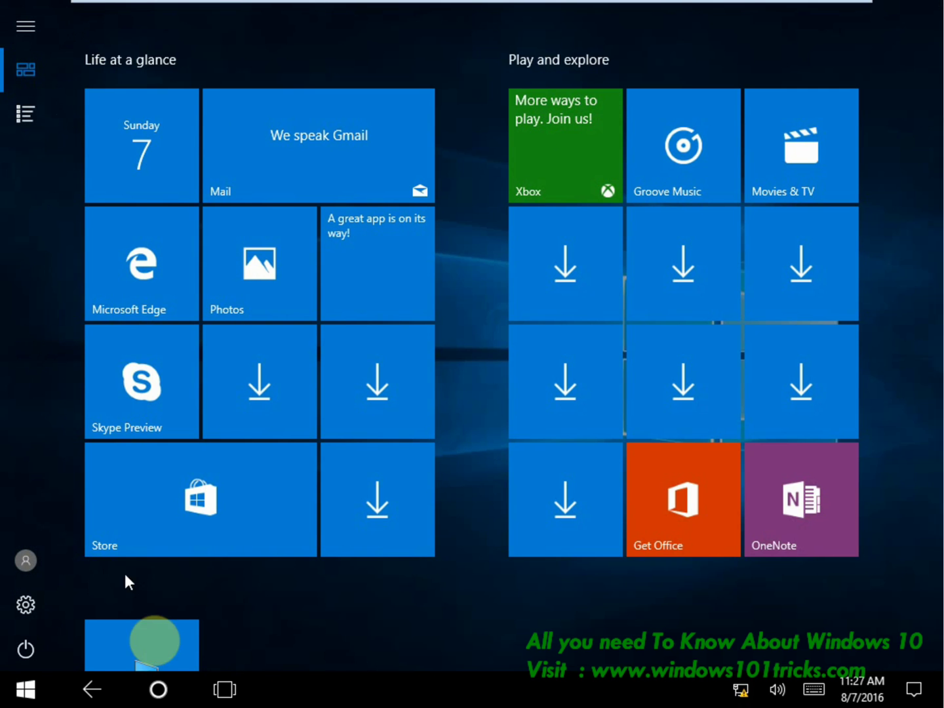
{"action": "left_click", "coordinate": [15, 125]}
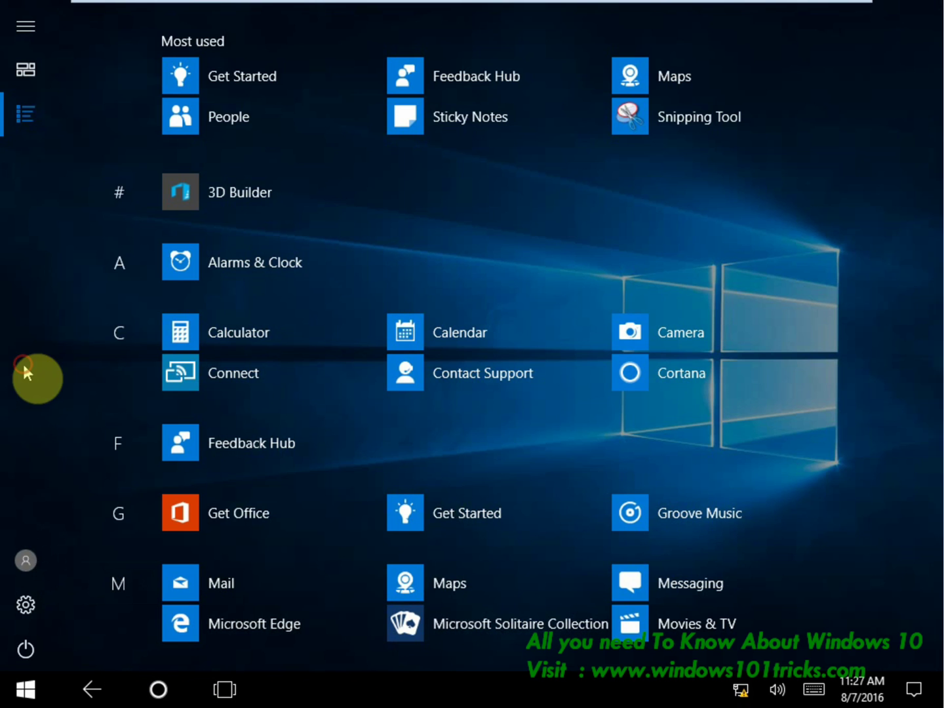
{"action": "left_click", "coordinate": [8, 36]}
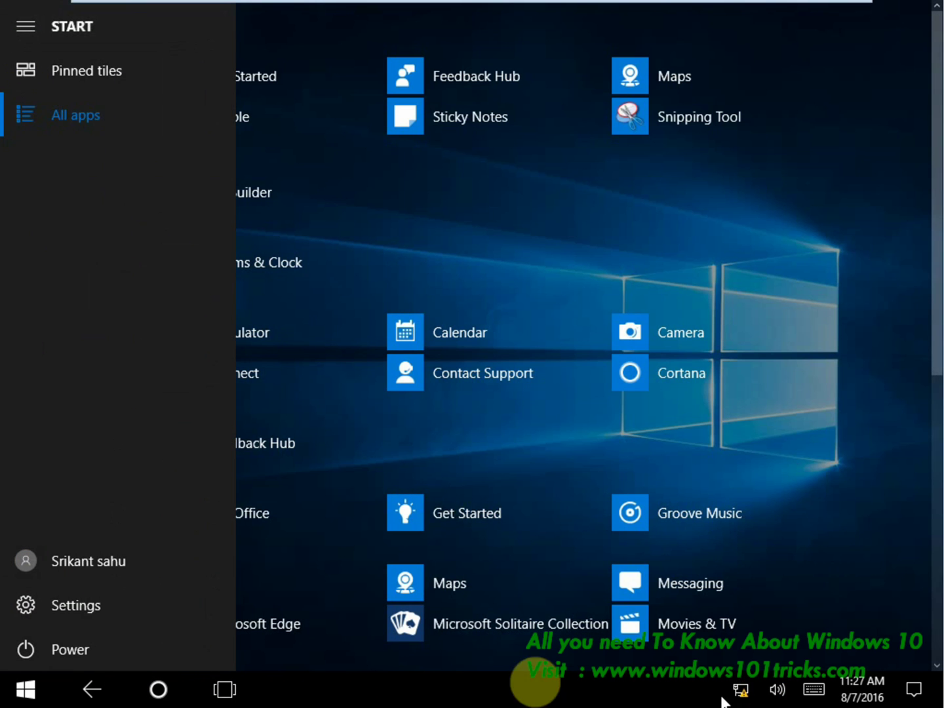
{"action": "left_click", "coordinate": [882, 299]}
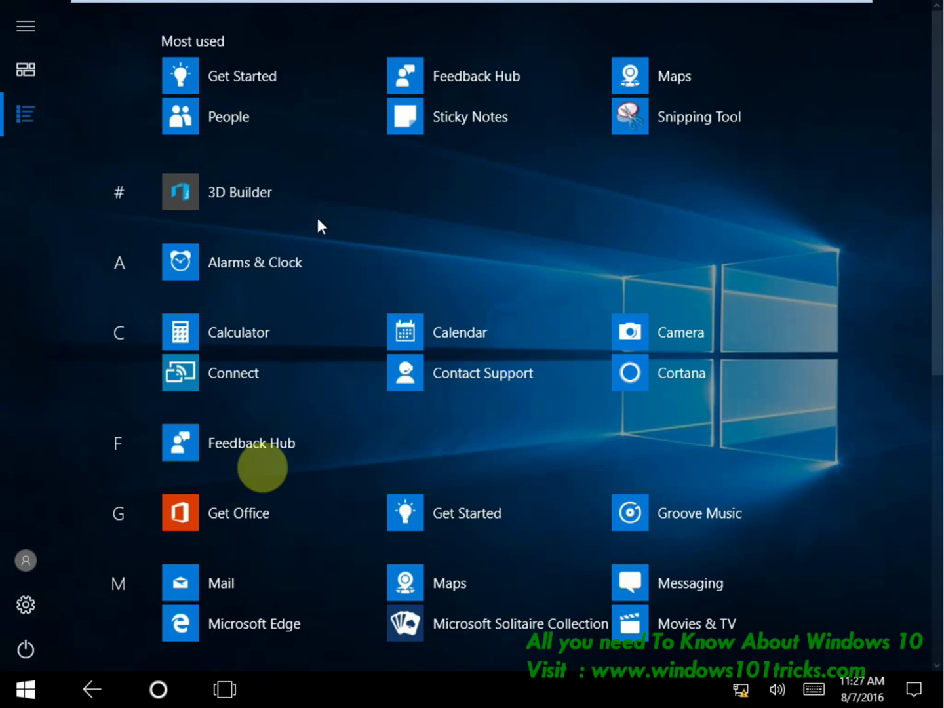
Switch tablet mode off from the Action Center and return to the regular desktop.
{"action": "left_click", "coordinate": [915, 691]}
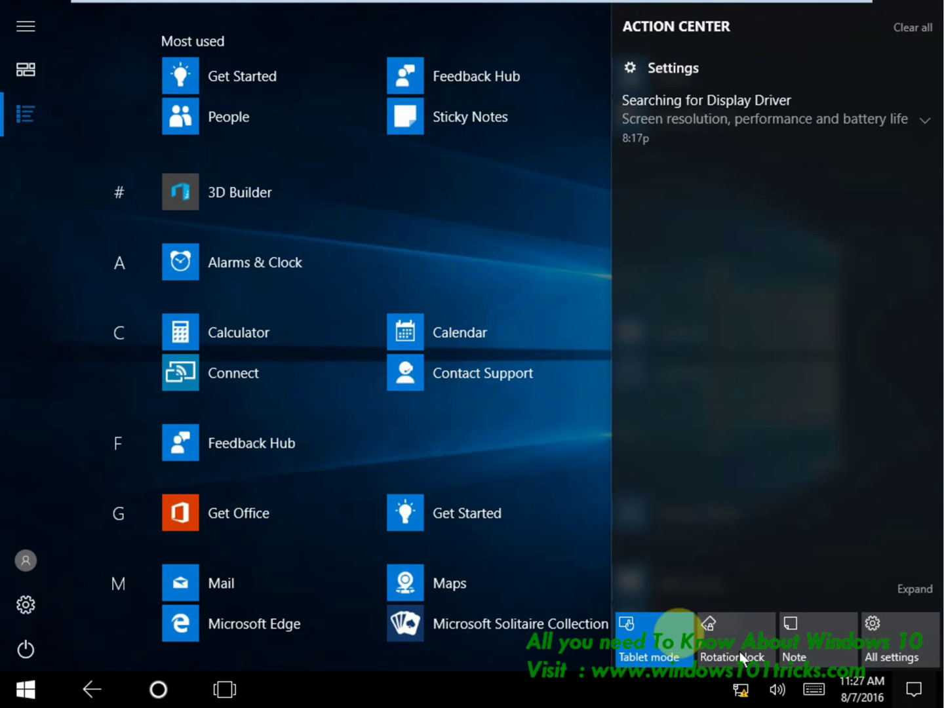
{"action": "left_click", "coordinate": [634, 649]}
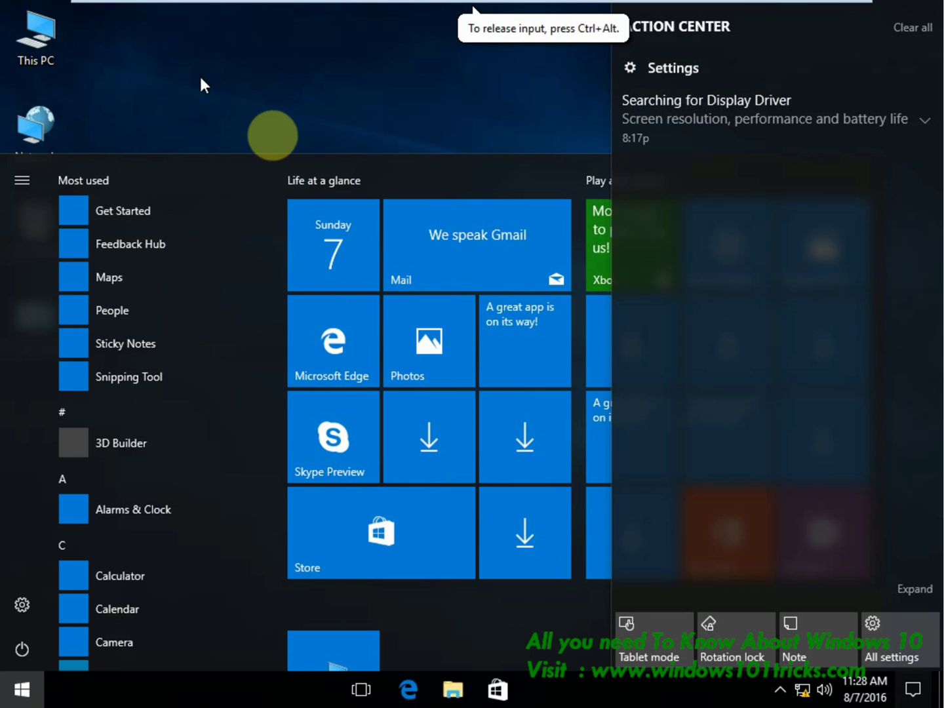
{"action": "left_click", "coordinate": [288, 129]}
{"action": "left_click", "coordinate": [5, 699]}
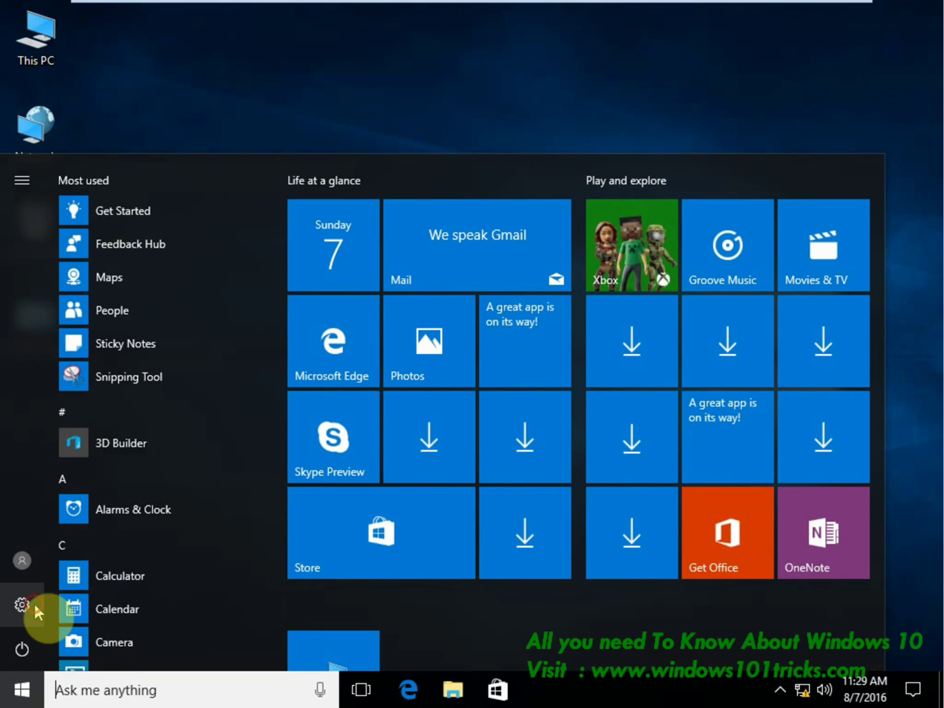
Go to Settings > System > Tablet mode and bring up the Action Center alongside.
{"action": "left_click", "coordinate": [33, 604]}
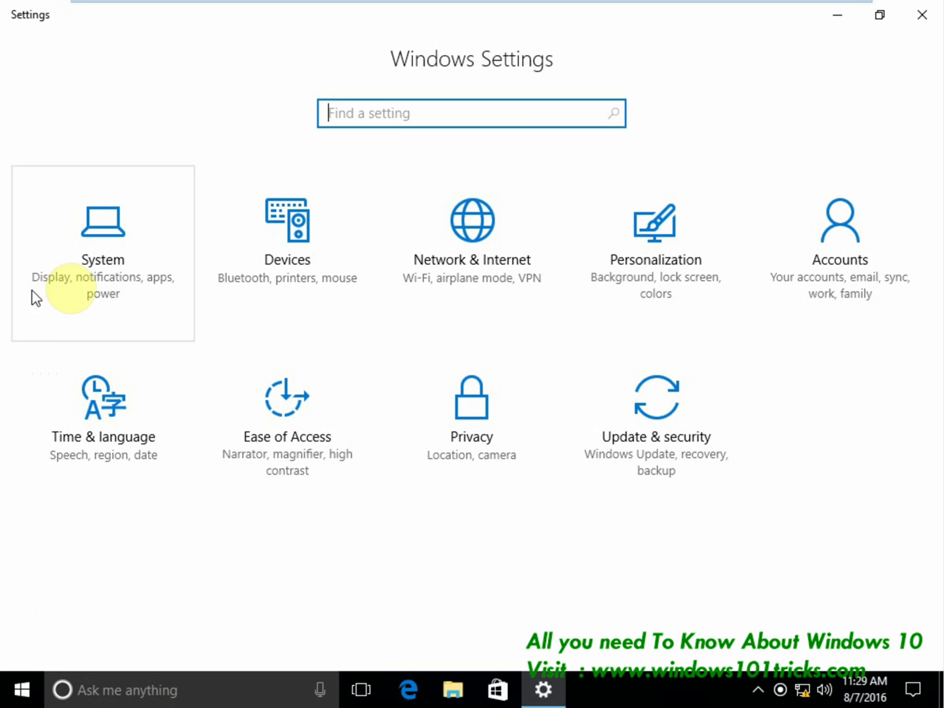
{"action": "left_click", "coordinate": [86, 269]}
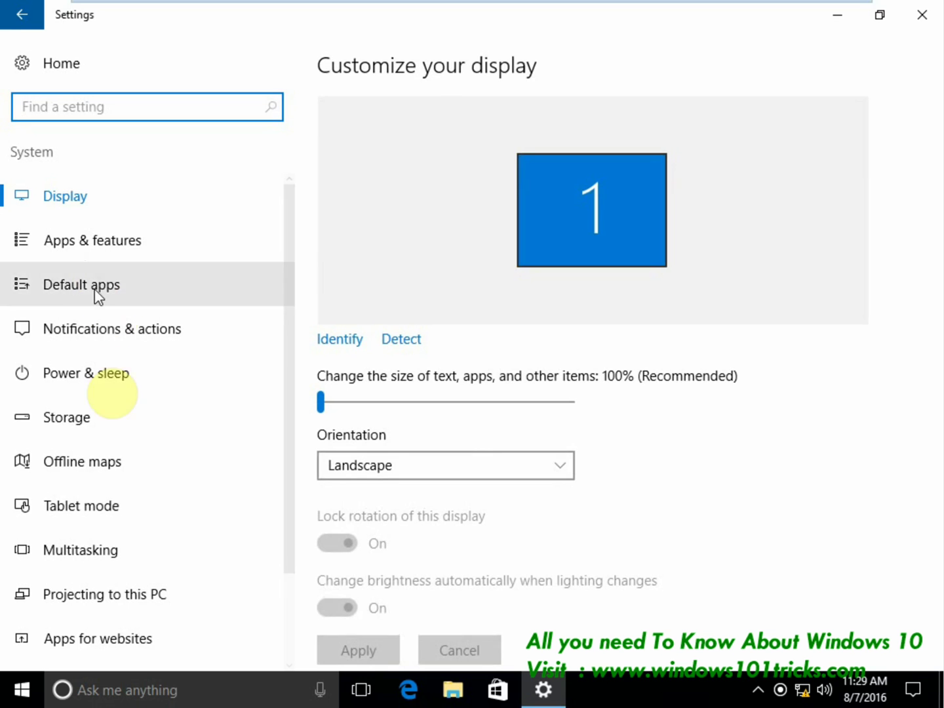
{"action": "left_click", "coordinate": [91, 512]}
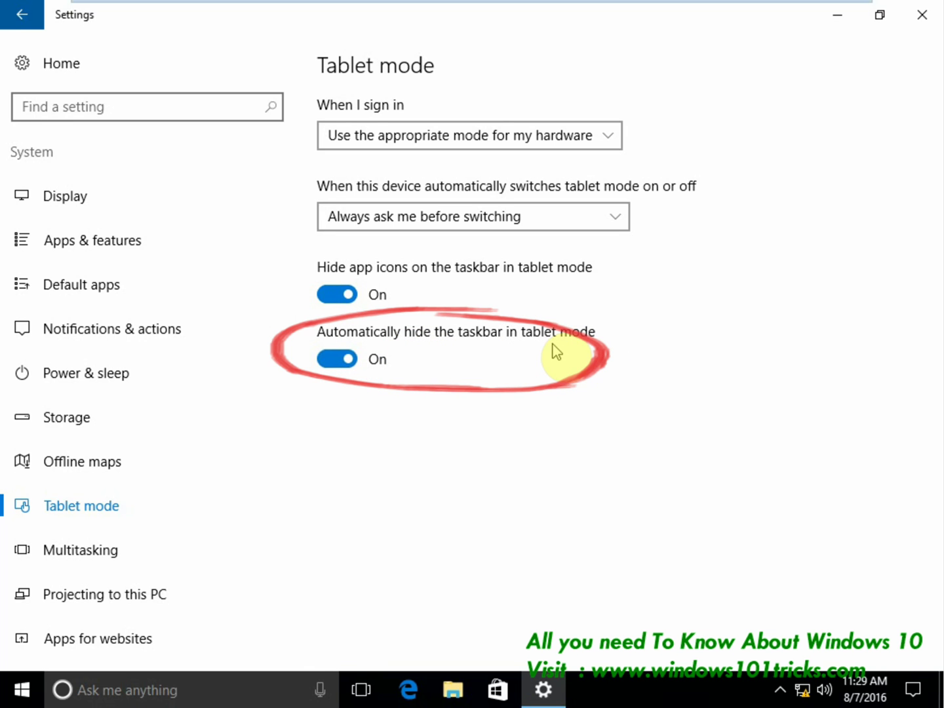
{"action": "left_click", "coordinate": [913, 697]}
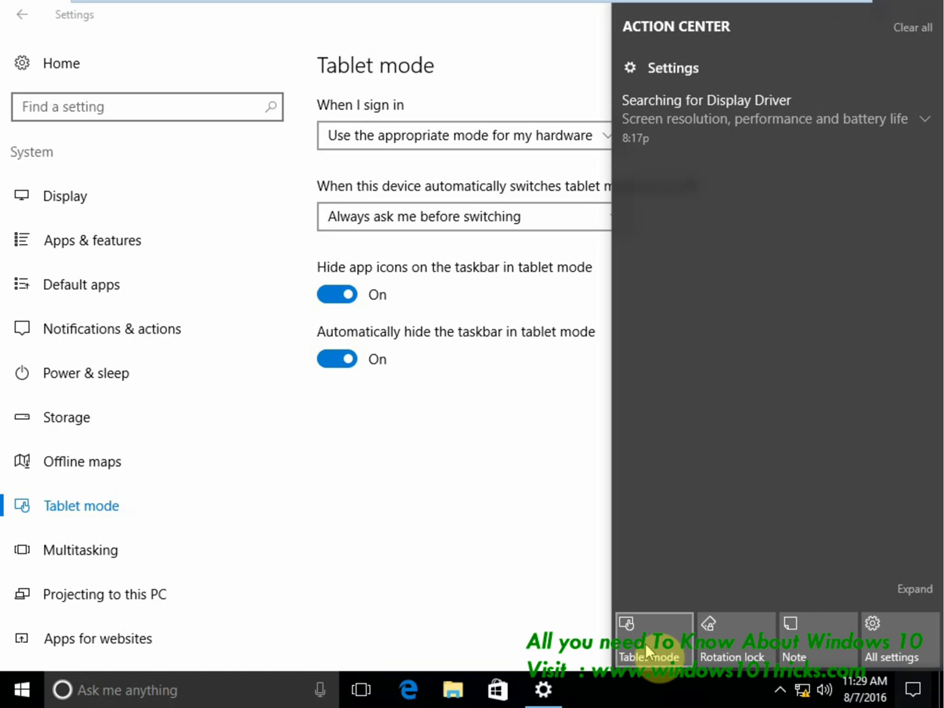
Turn tablet mode on, preview the tablet Start screen, then close the Settings app.
{"action": "left_click", "coordinate": [650, 649]}
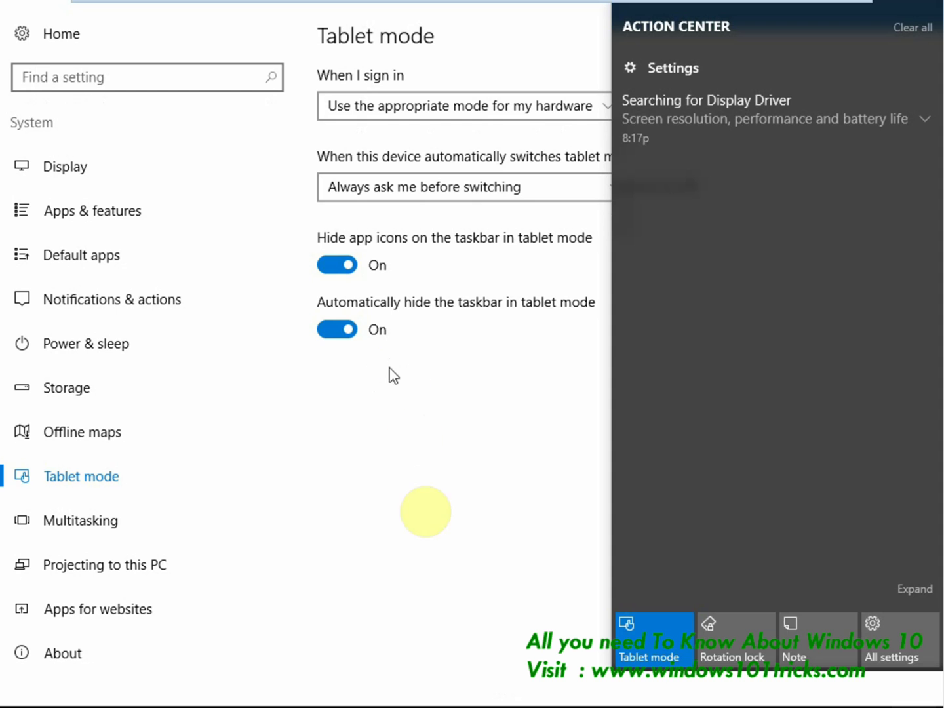
{"action": "left_click", "coordinate": [427, 558]}
{"action": "key", "text": "super"}
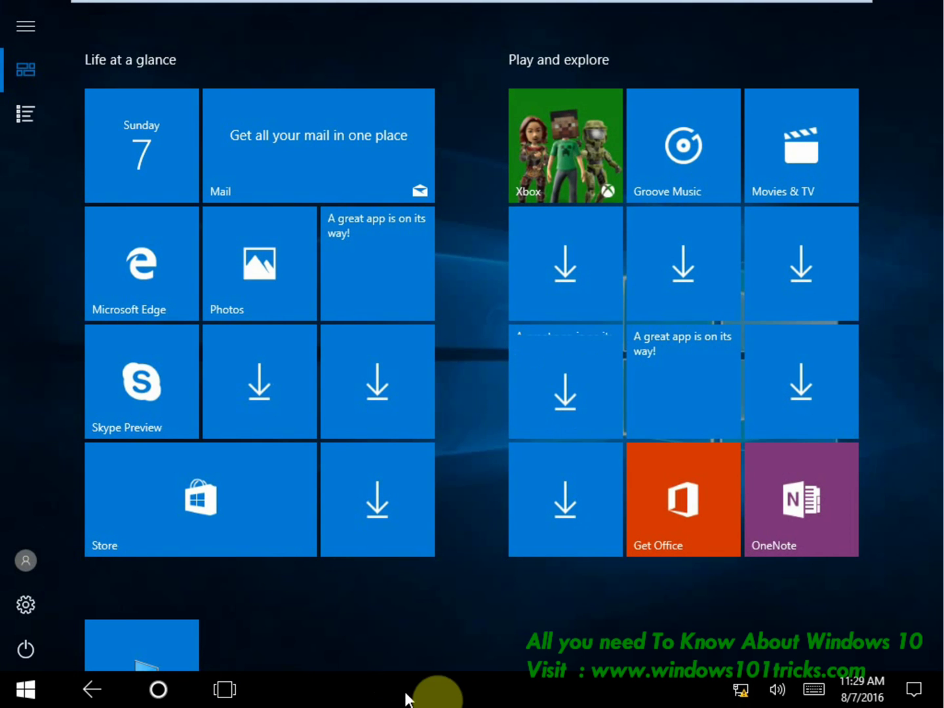
{"action": "mouse_move", "coordinate": [86, 609]}
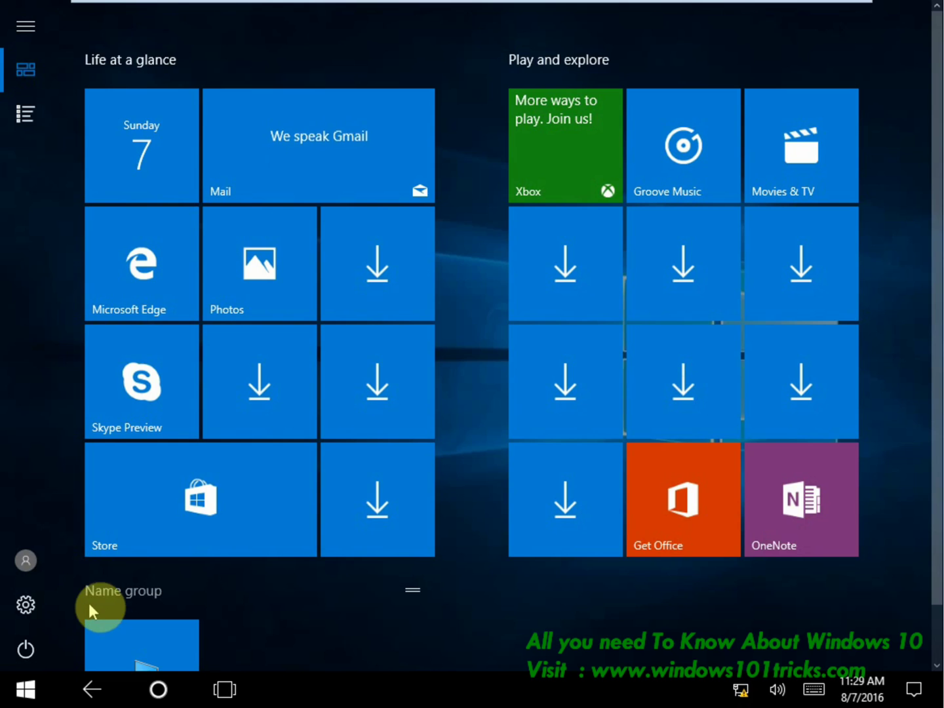
{"action": "key", "text": "super"}
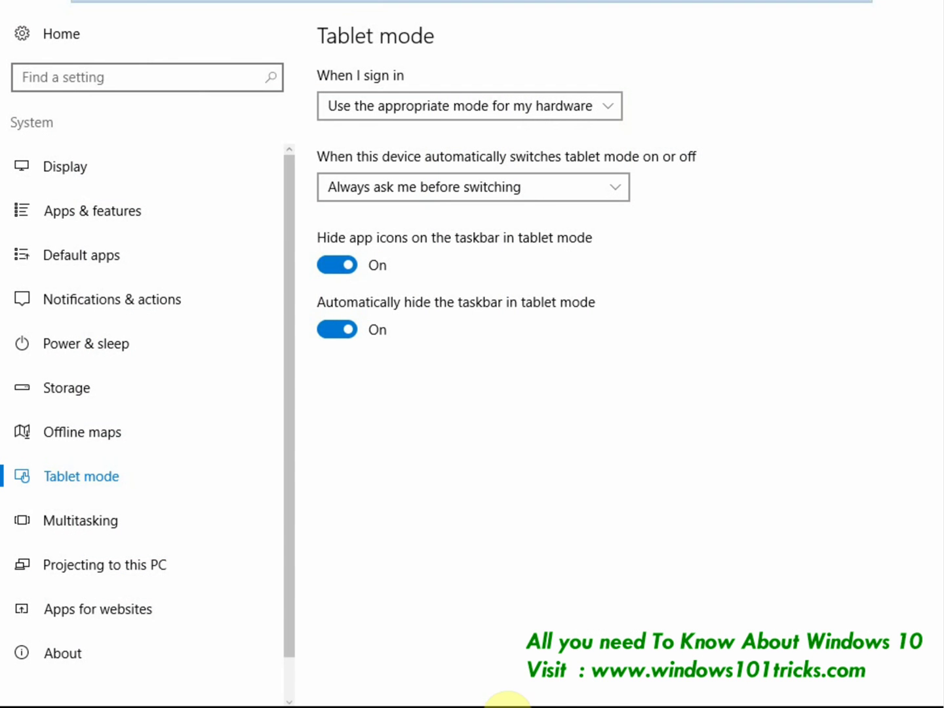
{"action": "mouse_move", "coordinate": [463, 691]}
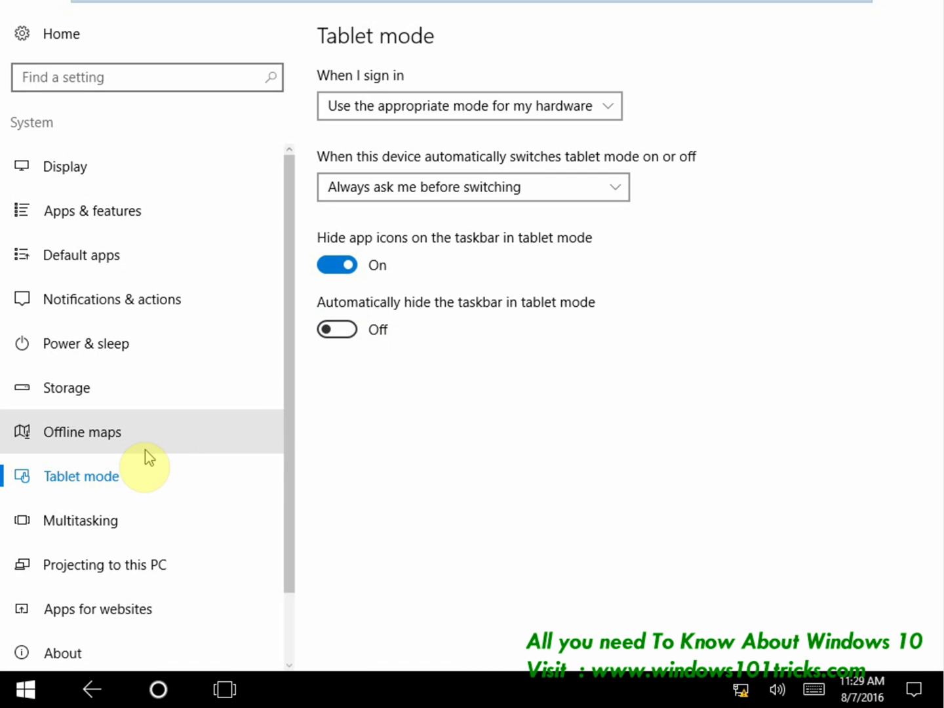
{"action": "left_click", "coordinate": [924, 27]}
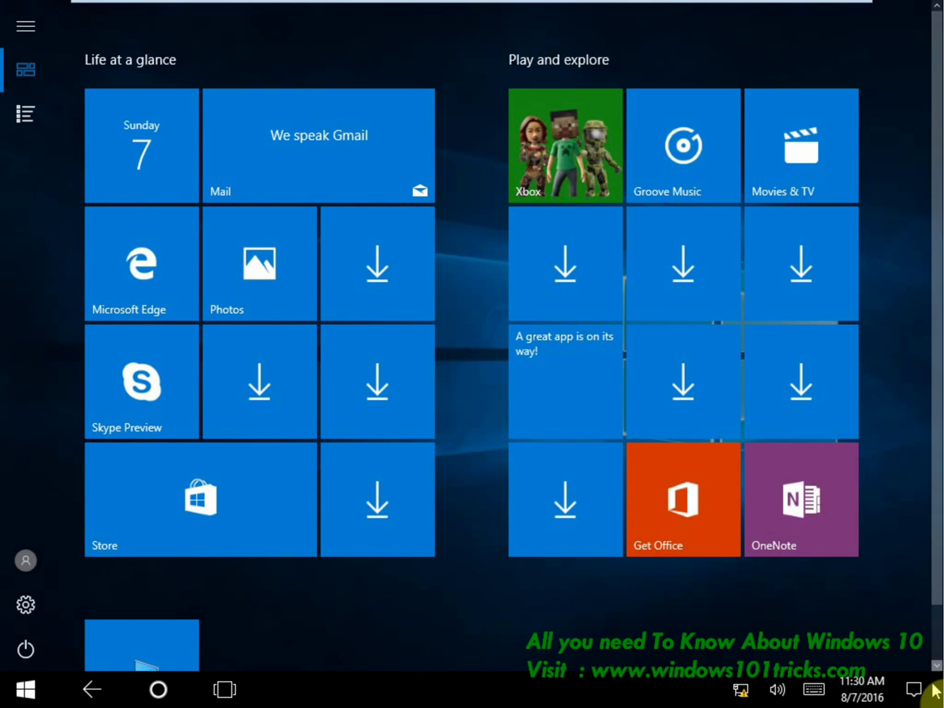
{"action": "left_click", "coordinate": [924, 698]}
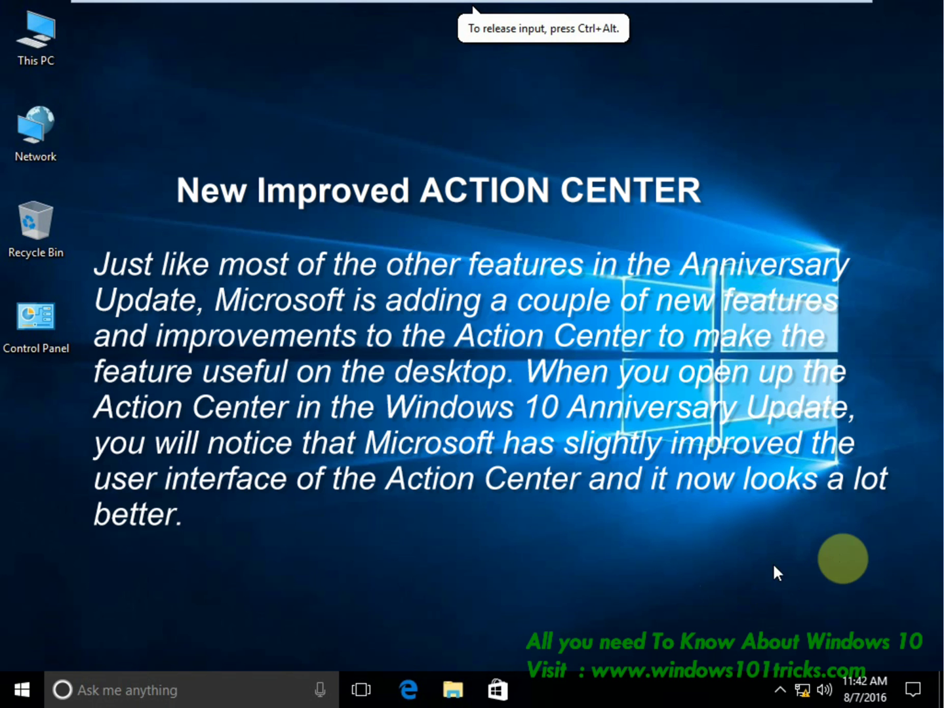
{"action": "left_click", "coordinate": [597, 434]}
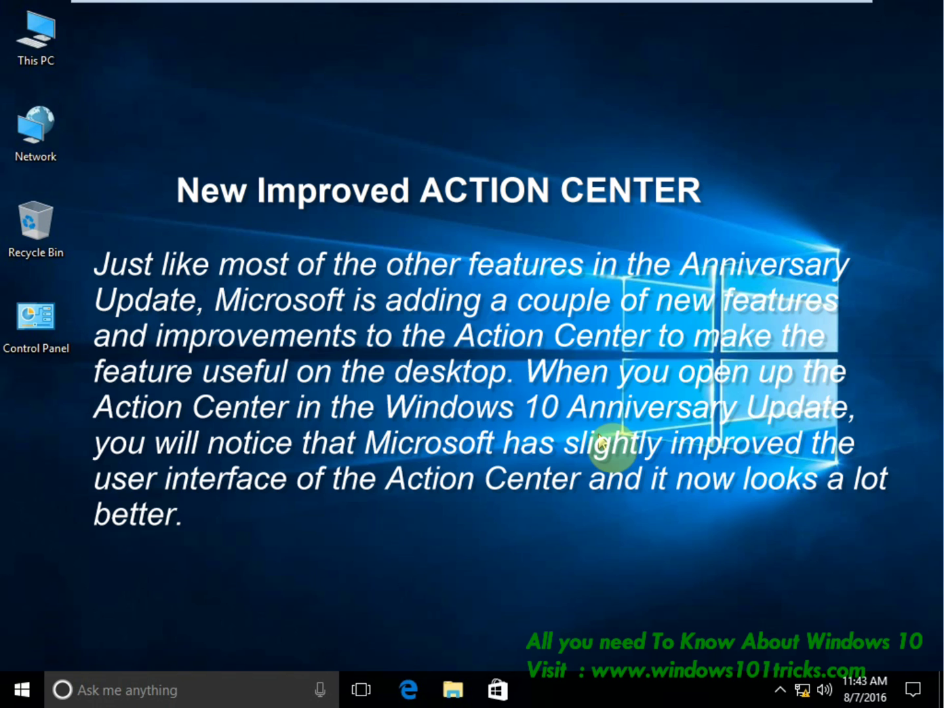
{"action": "left_click", "coordinate": [913, 688]}
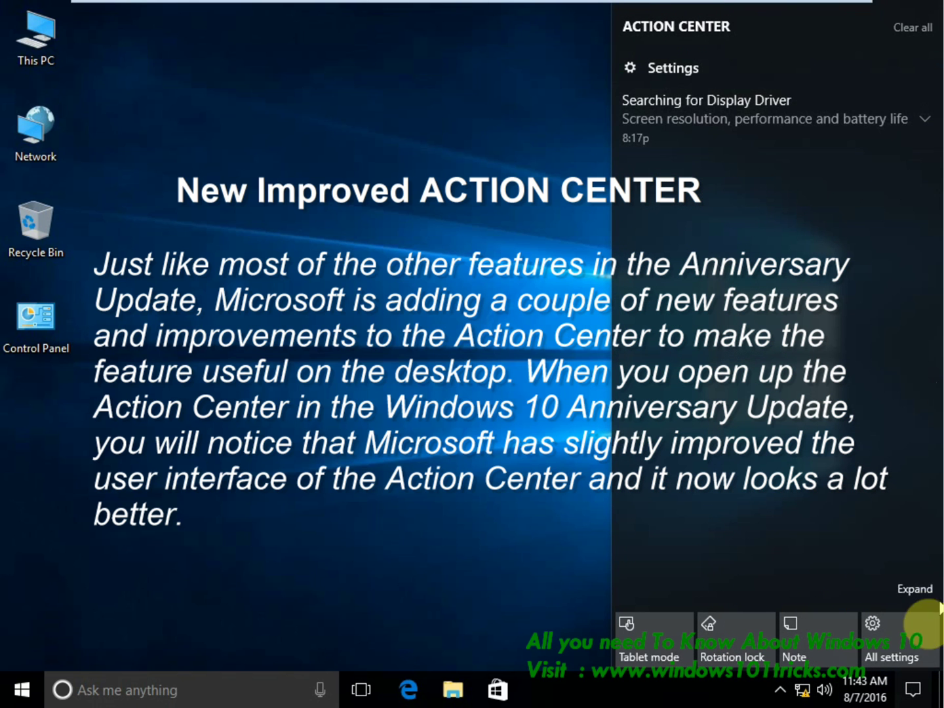
{"action": "left_click", "coordinate": [918, 590]}
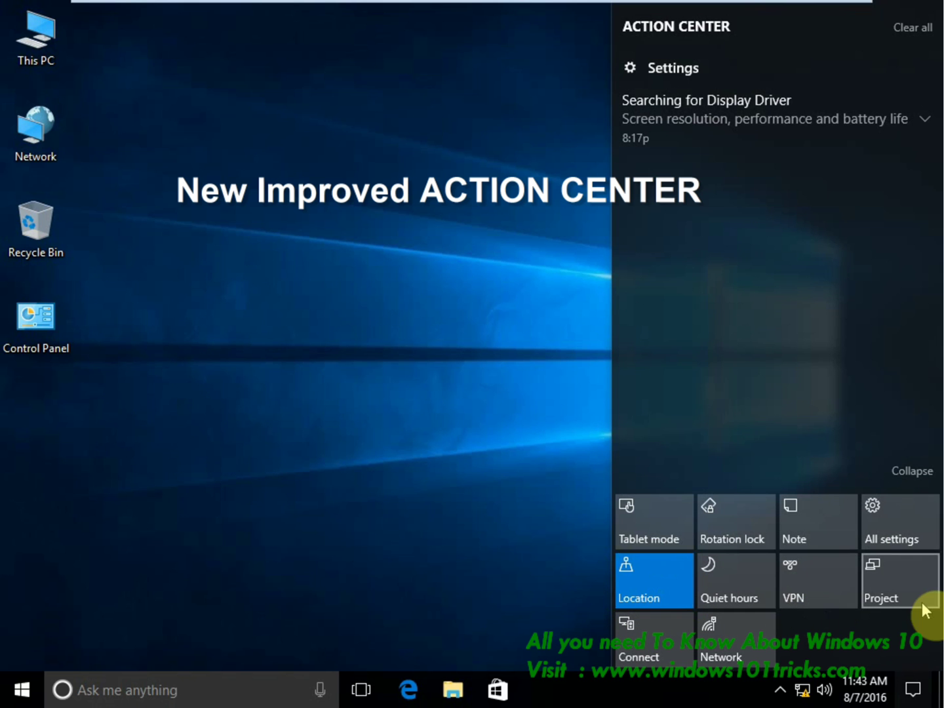
{"action": "left_click", "coordinate": [906, 484]}
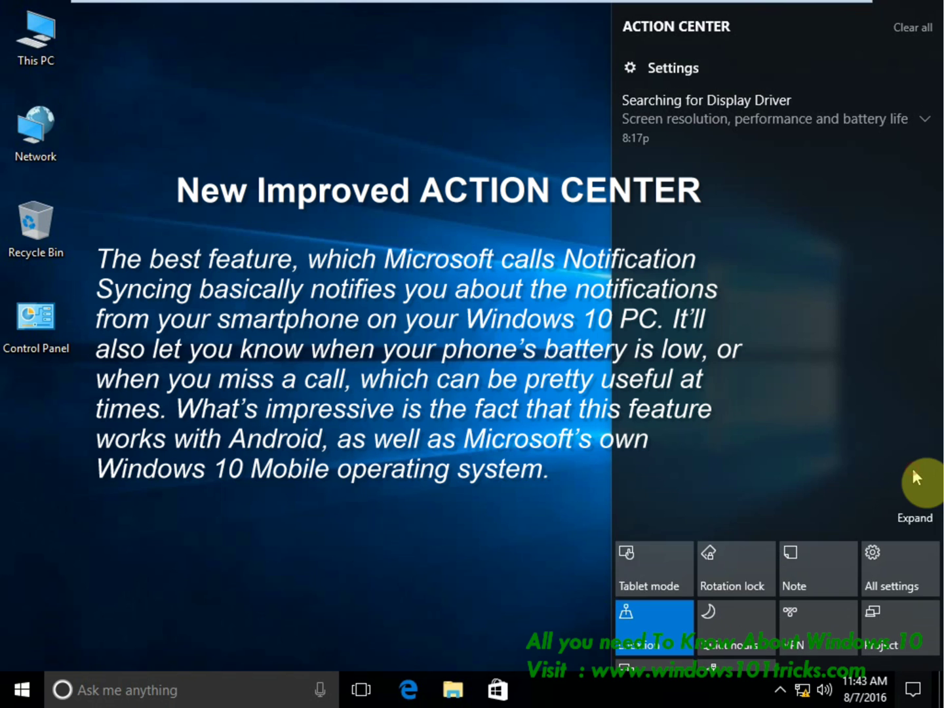
{"action": "left_click", "coordinate": [912, 587]}
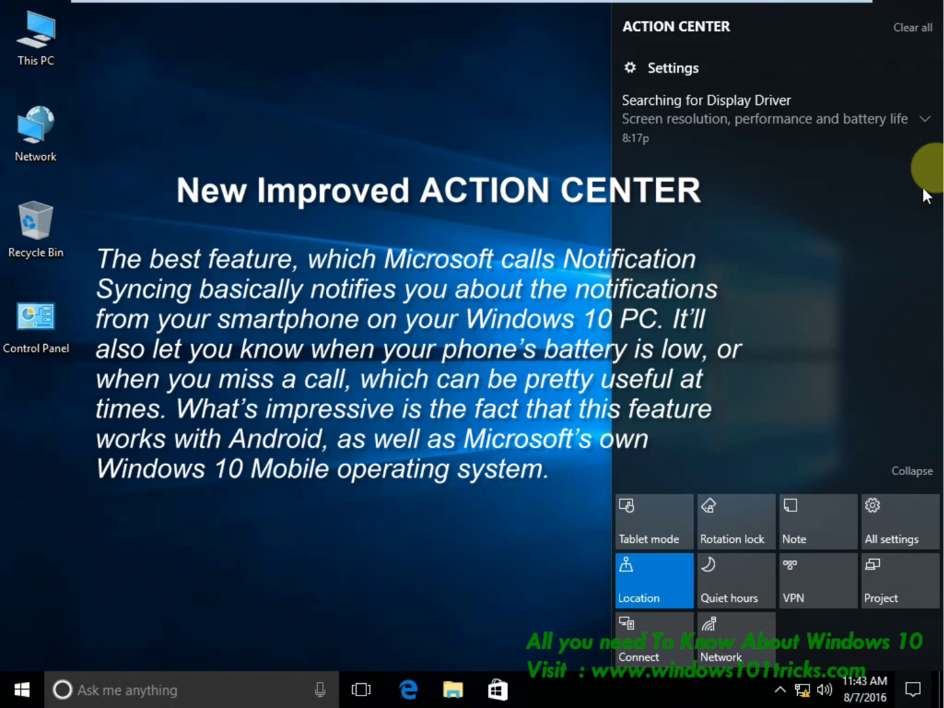
{"action": "left_click", "coordinate": [934, 120]}
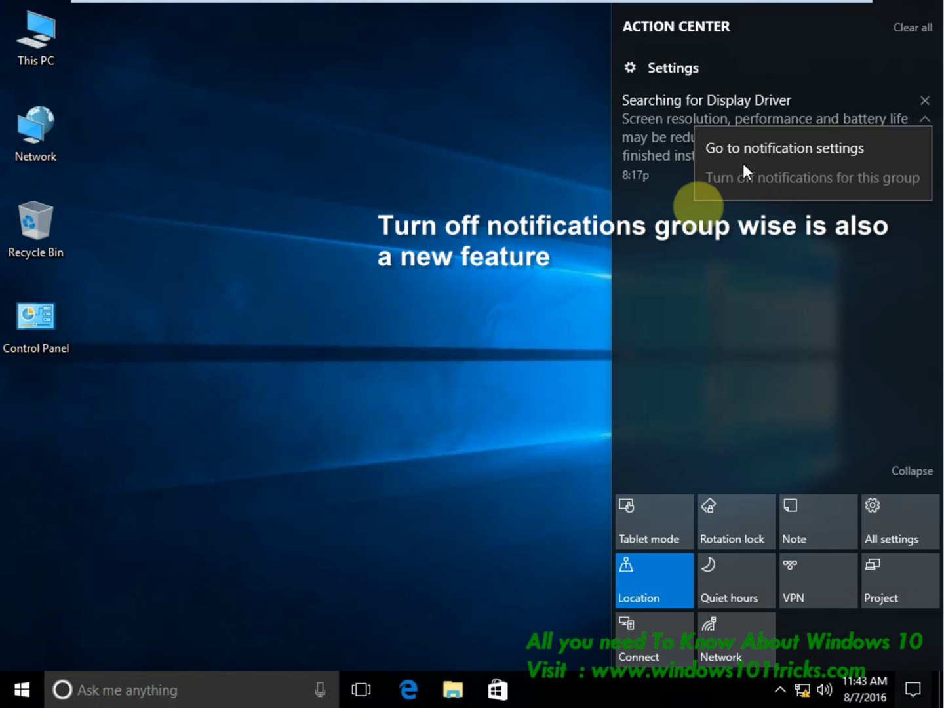
{"action": "left_click", "coordinate": [669, 328]}
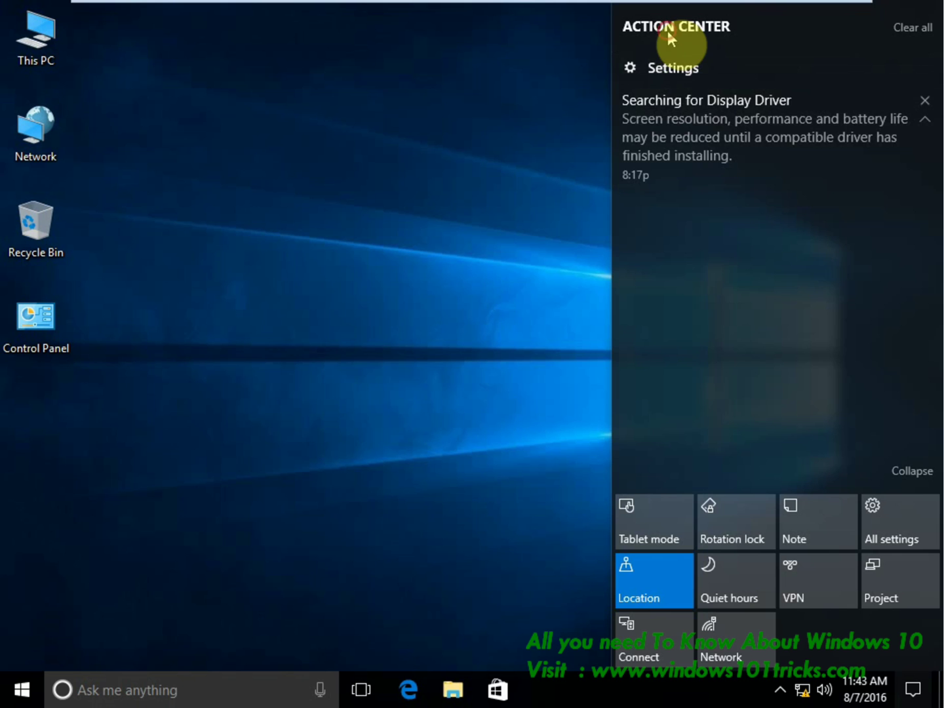
{"action": "left_click", "coordinate": [482, 332]}
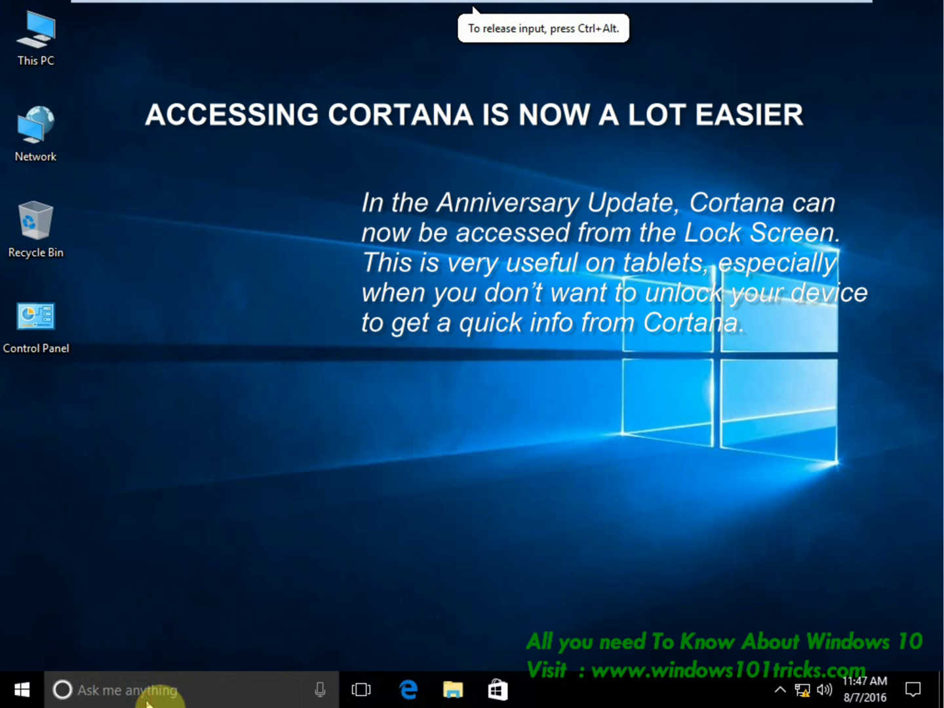
In Cortana settings, enable Hey Cortana, leave stay-awake-when-plugged-in off, and close its notice.
{"action": "left_click", "coordinate": [149, 693]}
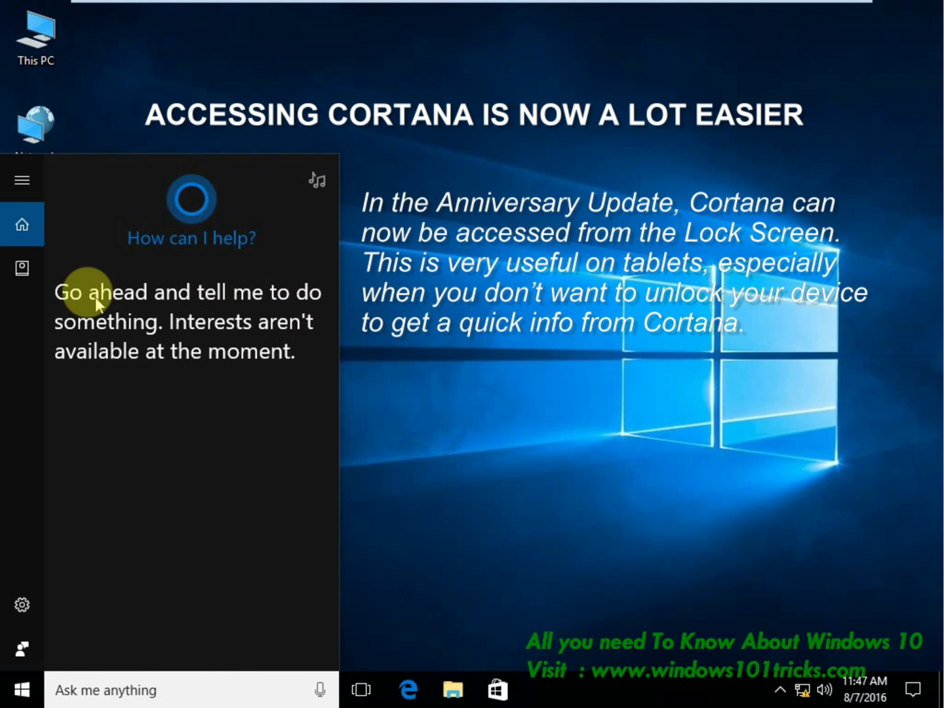
{"action": "left_click", "coordinate": [20, 611]}
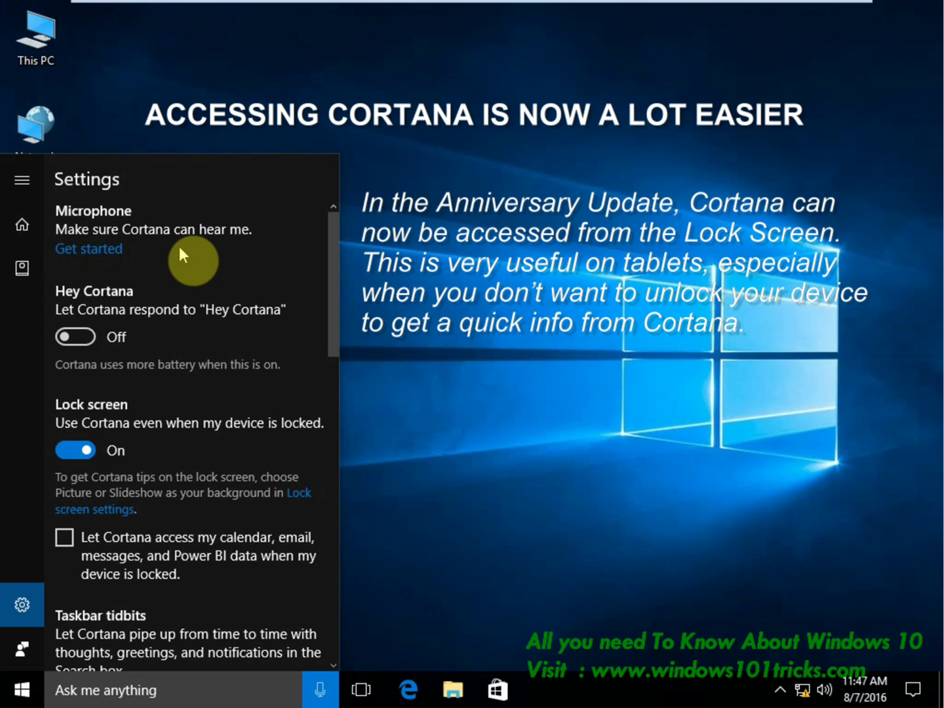
{"action": "left_click", "coordinate": [77, 336]}
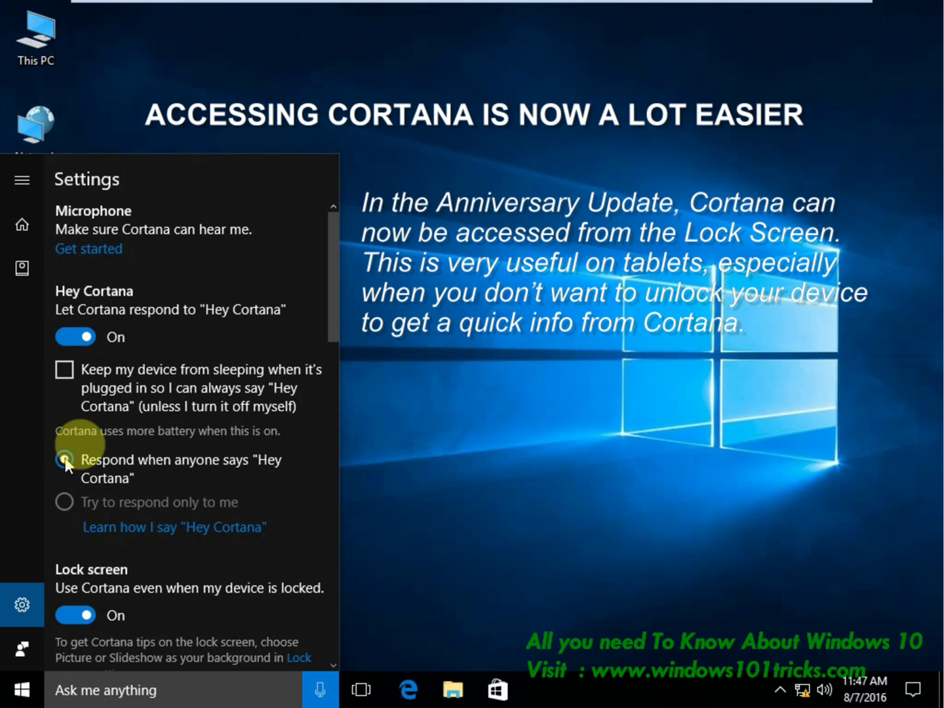
{"action": "left_click", "coordinate": [68, 375]}
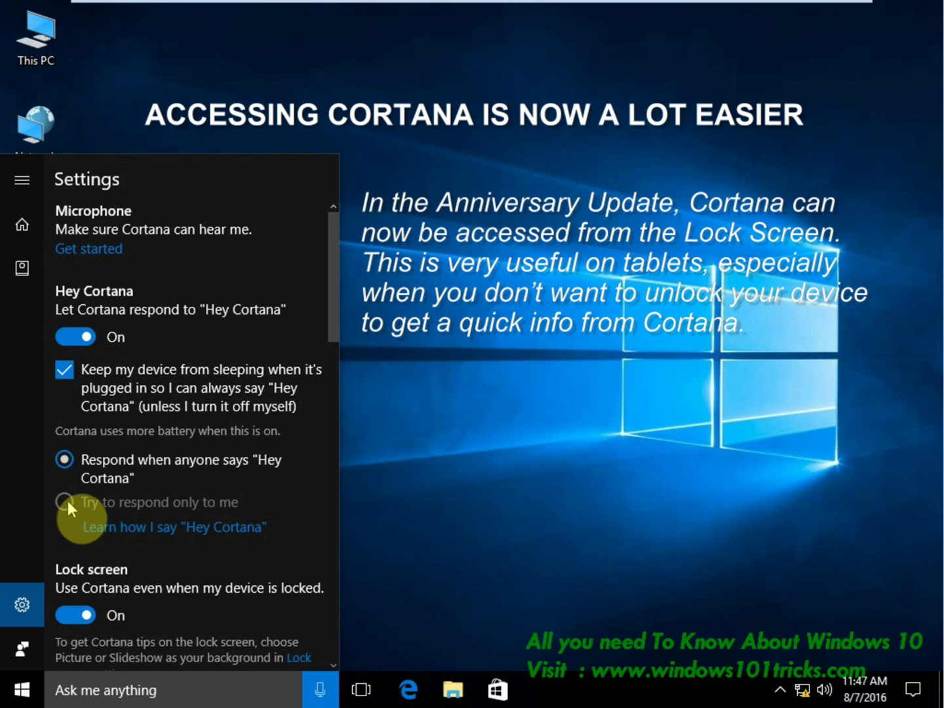
{"action": "left_click", "coordinate": [64, 372]}
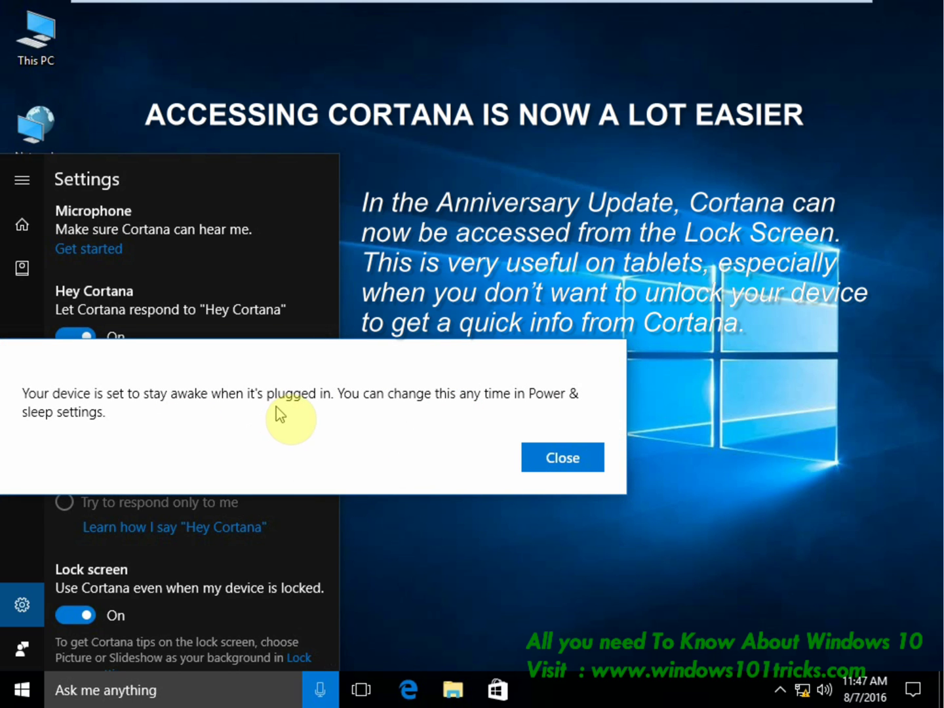
{"action": "left_click", "coordinate": [563, 456]}
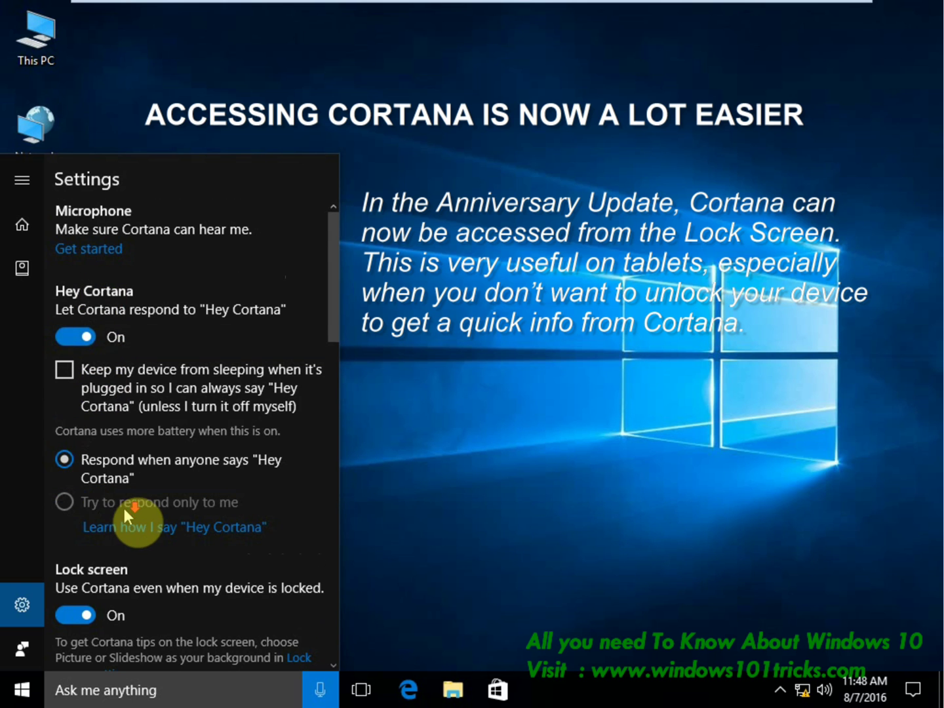
Keep Cortana on the lock screen with calendar and email access, and enable cross-device notifications.
{"action": "scroll", "coordinate": [124, 508], "scroll_direction": "down", "scroll_amount": 2}
{"action": "left_click", "coordinate": [70, 474]}
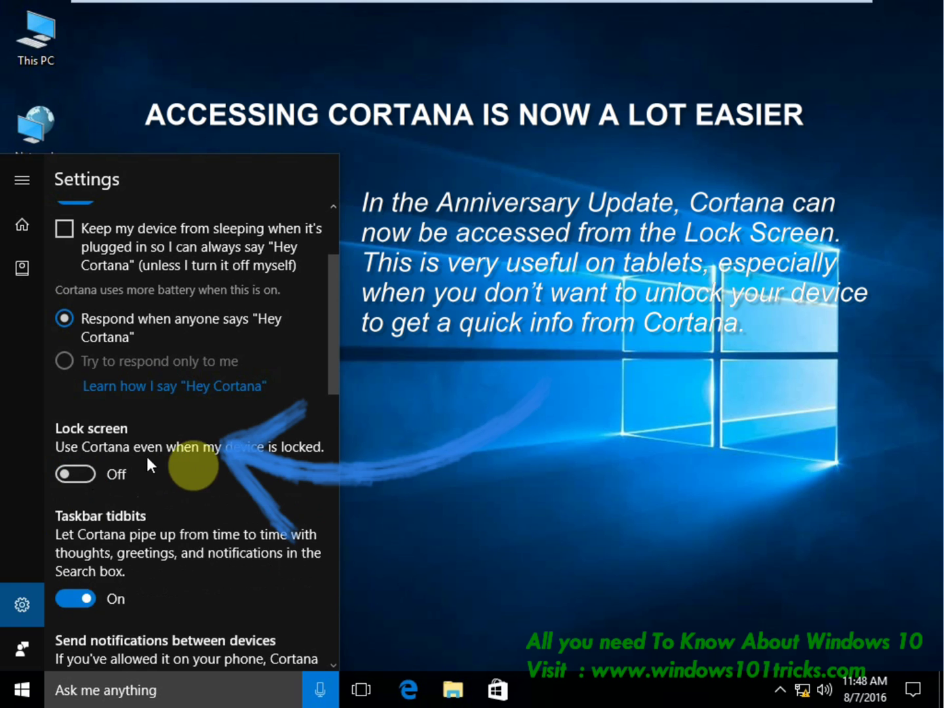
{"action": "left_click", "coordinate": [84, 478]}
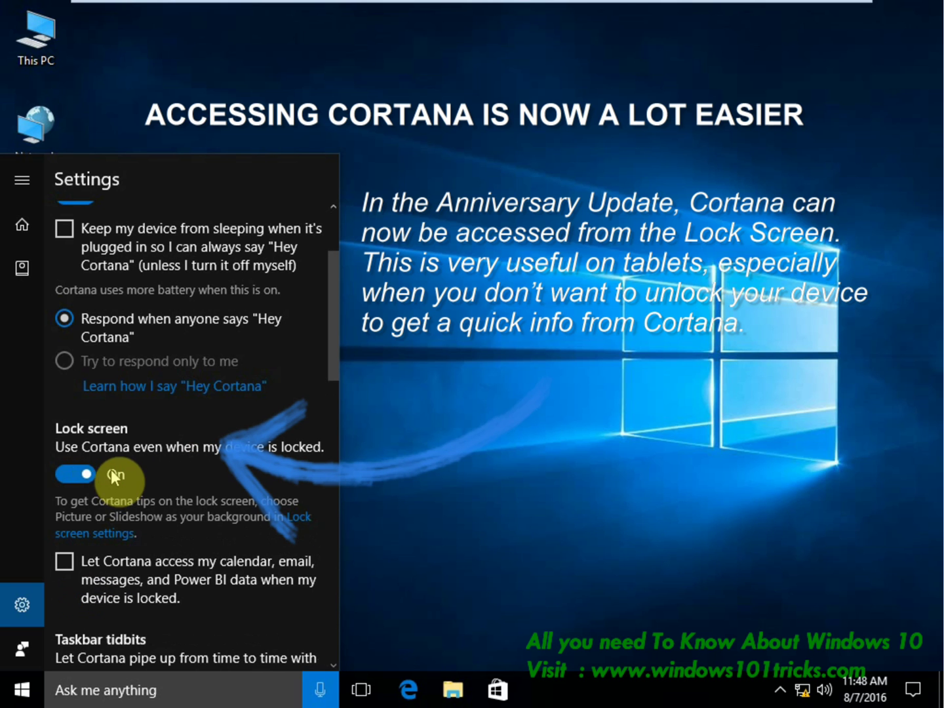
{"action": "left_click", "coordinate": [64, 563]}
{"action": "scroll", "coordinate": [127, 517], "scroll_direction": "down", "scroll_amount": 4}
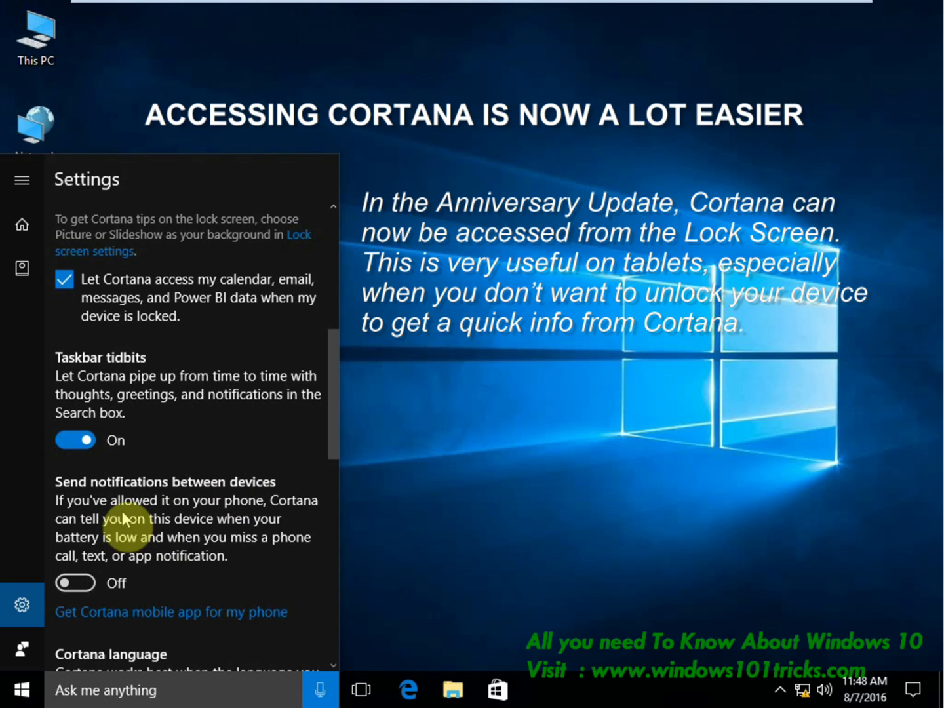
{"action": "left_click", "coordinate": [85, 583]}
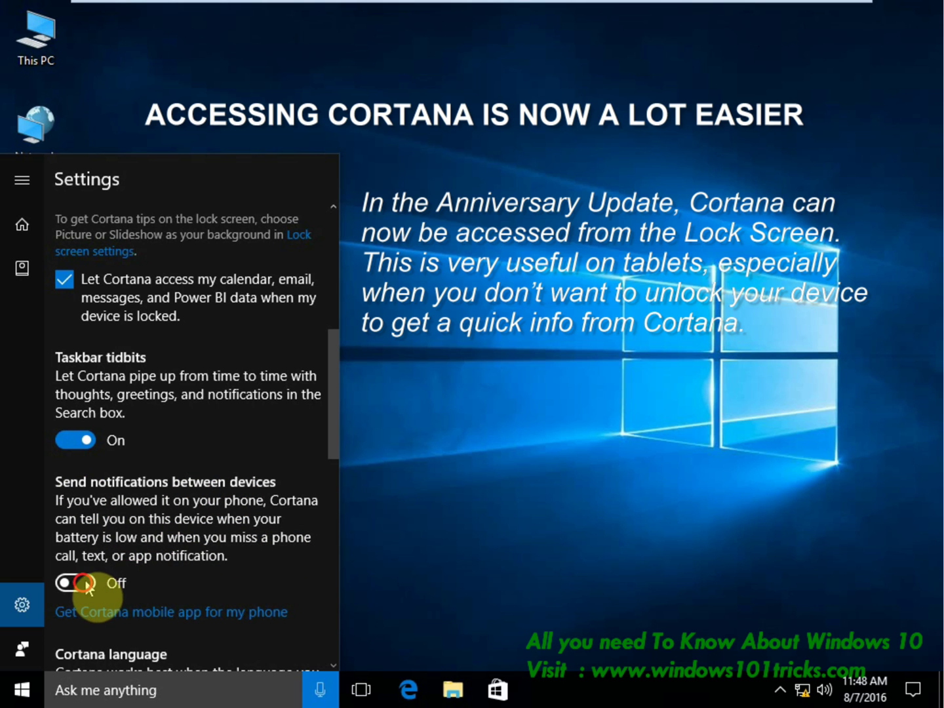
Set Cortana's language to English (India) and confirm the language mismatch.
{"action": "scroll", "coordinate": [177, 552], "scroll_direction": "down", "scroll_amount": 3}
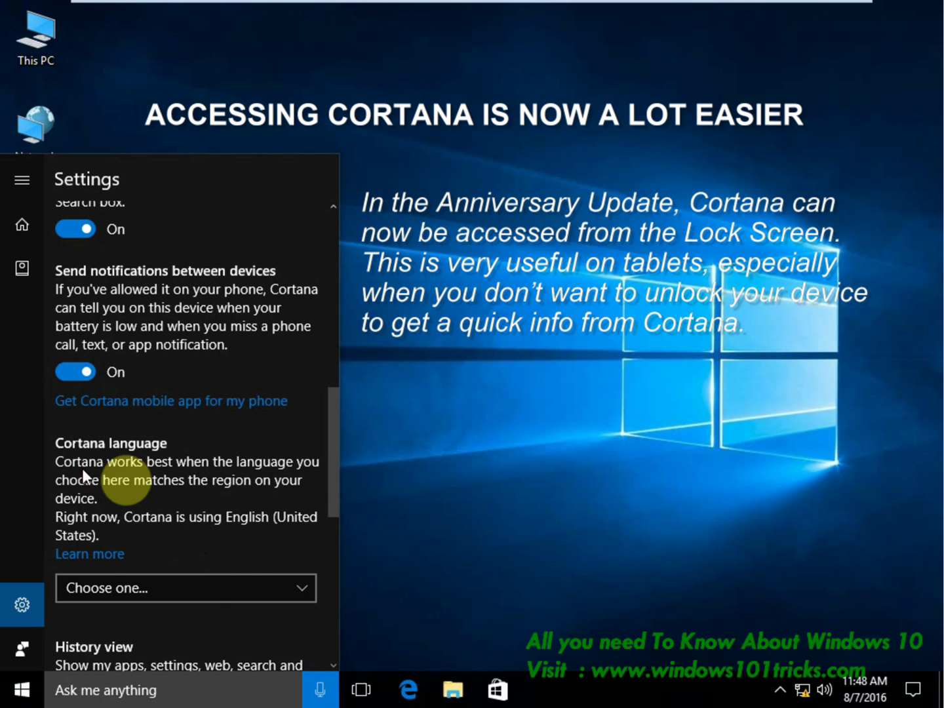
{"action": "left_click", "coordinate": [252, 588]}
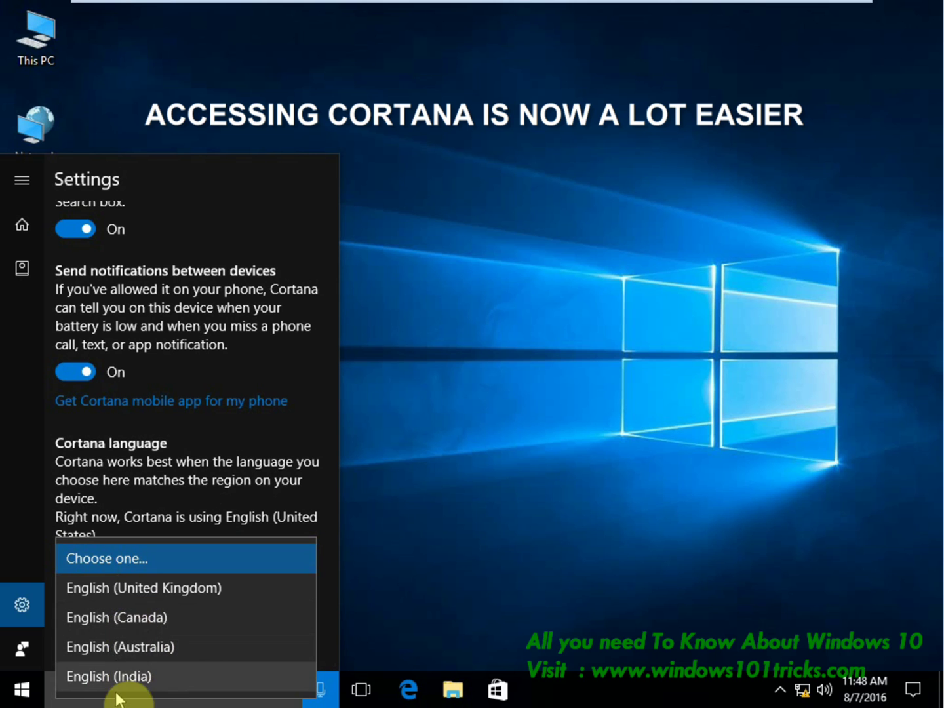
{"action": "left_click", "coordinate": [98, 679]}
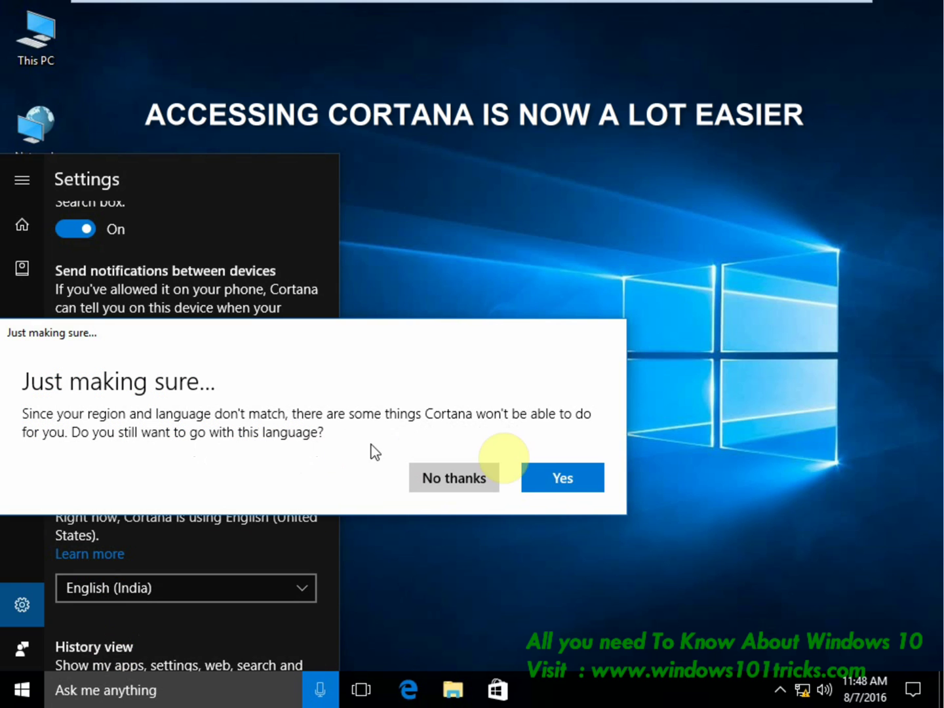
{"action": "left_click", "coordinate": [548, 477]}
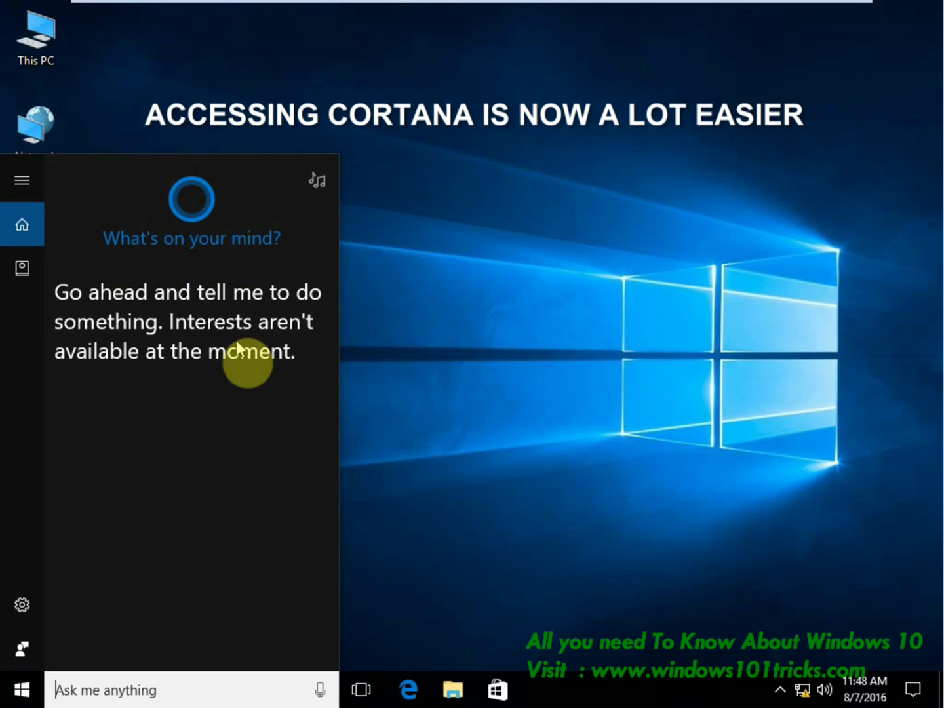
Open Cortana's settings and view the Bing SafeSearch settings page in the browser.
{"action": "left_click", "coordinate": [17, 604]}
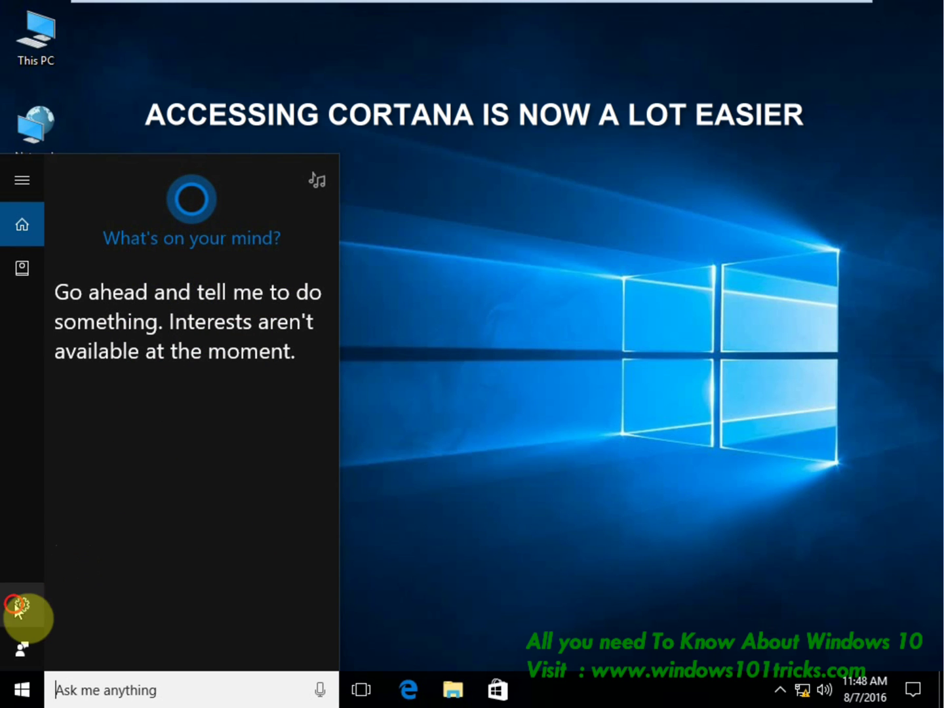
{"action": "scroll", "coordinate": [184, 497], "scroll_direction": "down", "scroll_amount": 2}
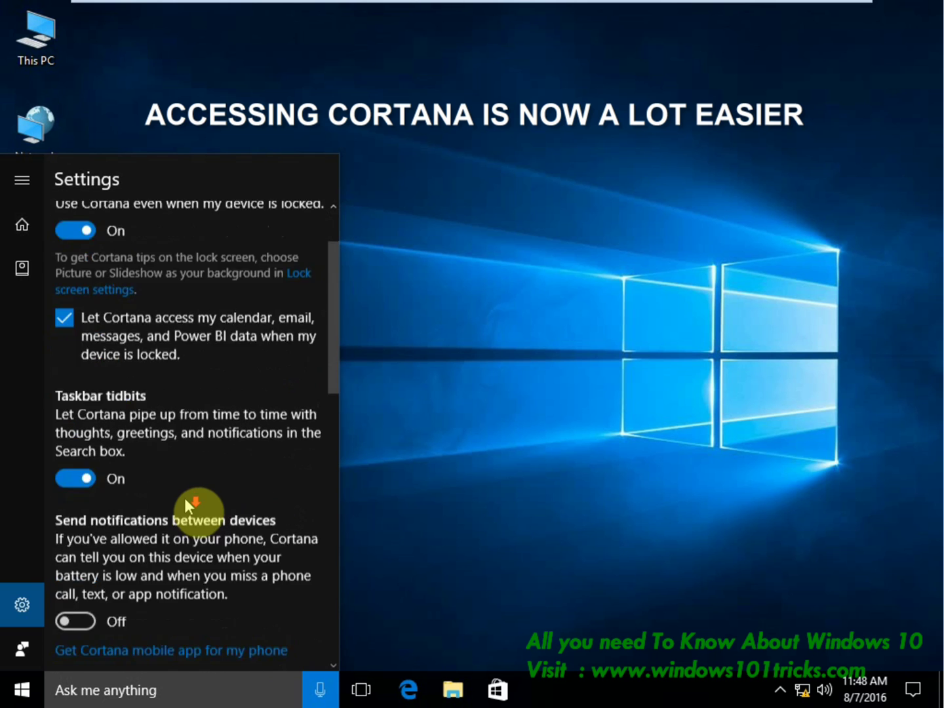
{"action": "scroll", "coordinate": [185, 498], "scroll_direction": "down", "scroll_amount": 8}
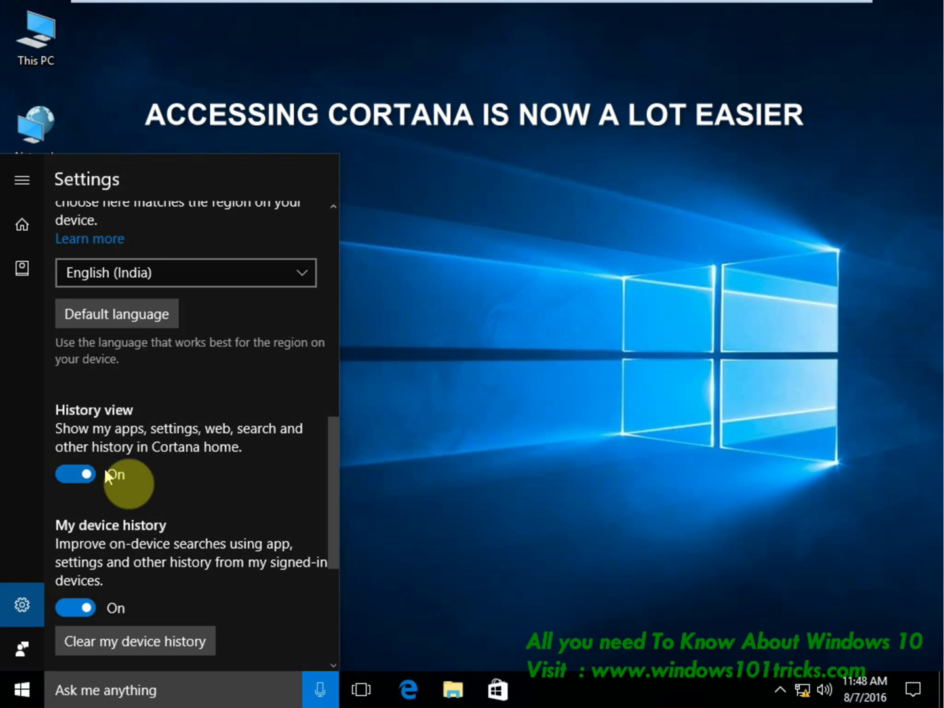
{"action": "scroll", "coordinate": [158, 531], "scroll_direction": "down", "scroll_amount": 2}
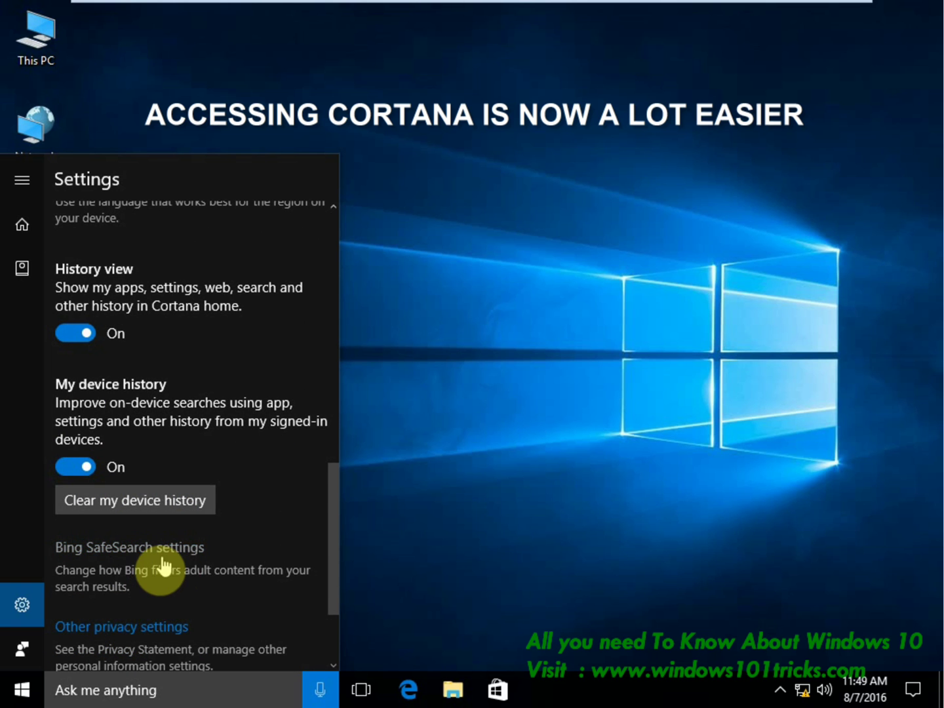
{"action": "left_click", "coordinate": [144, 557]}
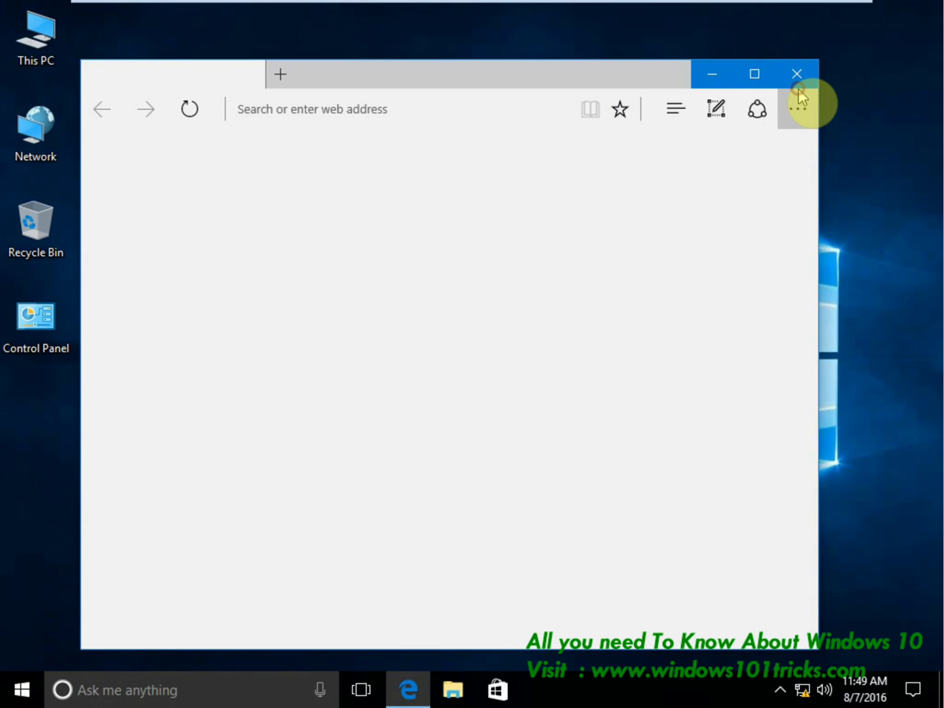
Close the SafeSearch browser window and bring up the Start menu.
{"action": "left_click", "coordinate": [796, 105]}
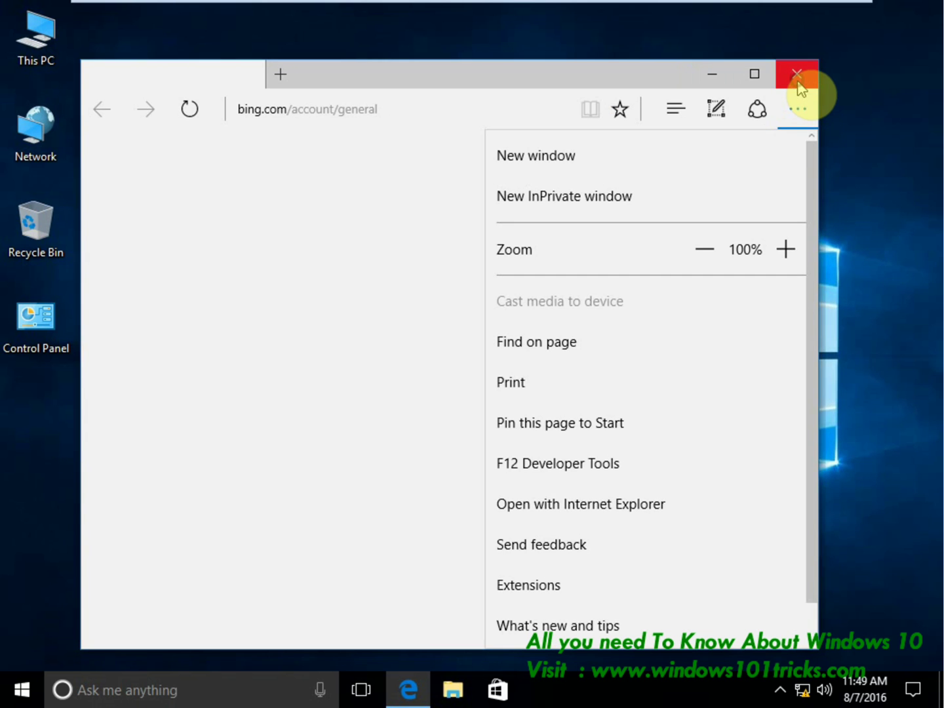
{"action": "left_click", "coordinate": [796, 74]}
{"action": "left_click", "coordinate": [21, 689]}
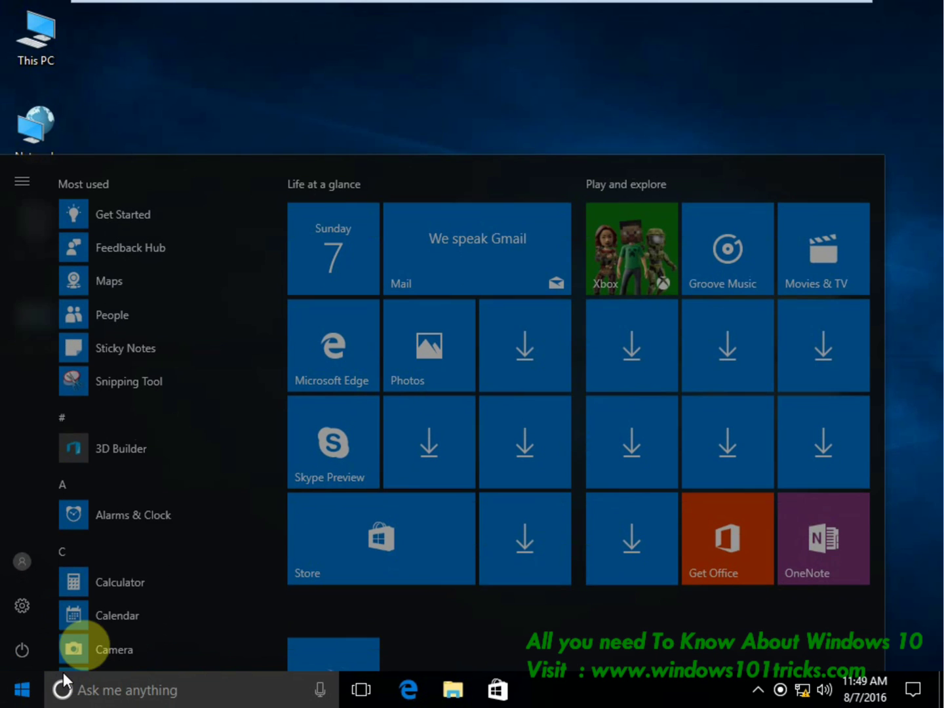
Open Cortana and scroll through its updated settings list.
{"action": "left_click", "coordinate": [96, 695]}
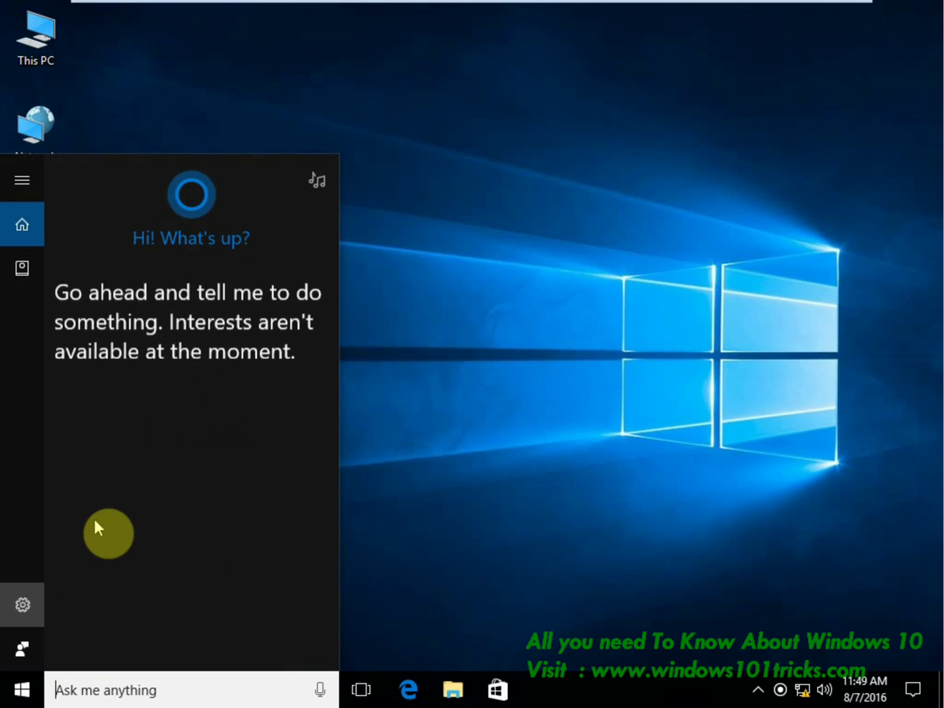
{"action": "scroll", "coordinate": [158, 508], "scroll_direction": "down", "scroll_amount": 6}
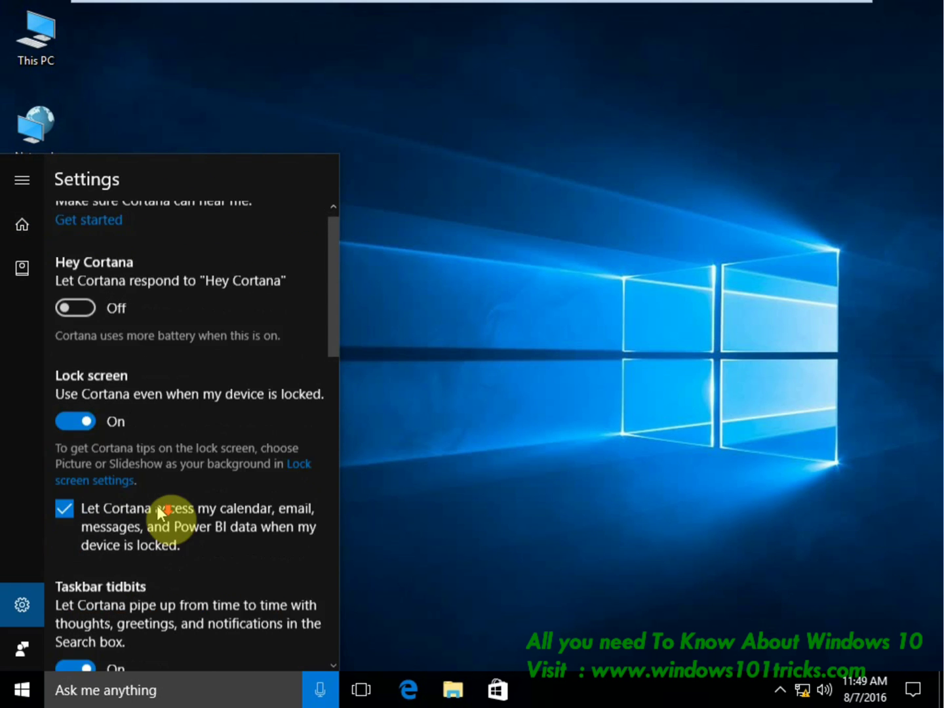
{"action": "scroll", "coordinate": [157, 505], "scroll_direction": "down", "scroll_amount": 5}
{"action": "scroll", "coordinate": [156, 532], "scroll_direction": "down", "scroll_amount": 3}
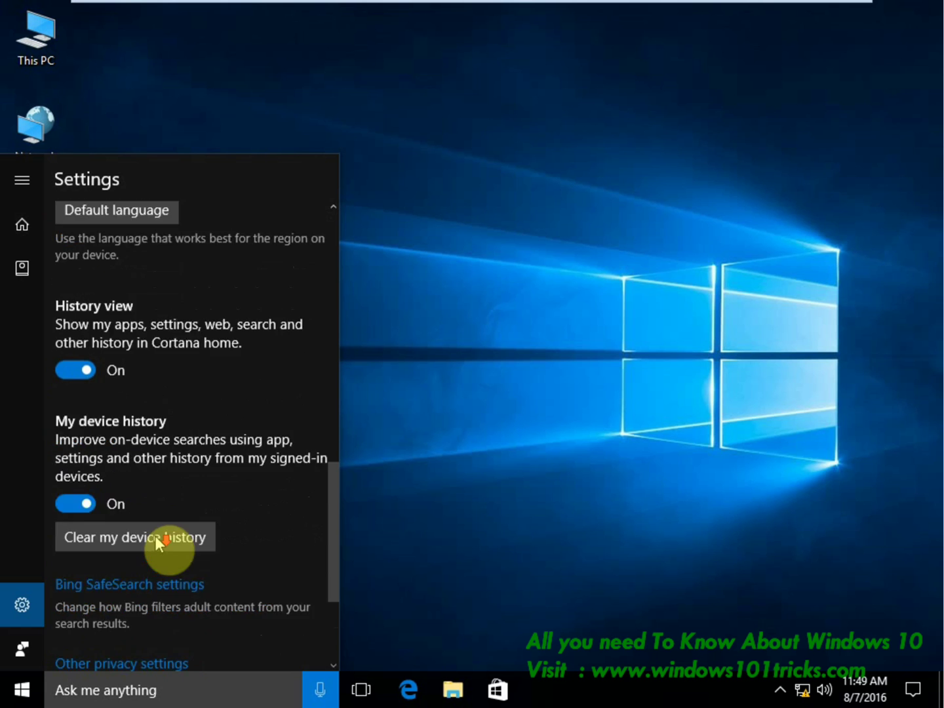
{"action": "scroll", "coordinate": [155, 535], "scroll_direction": "down", "scroll_amount": 1}
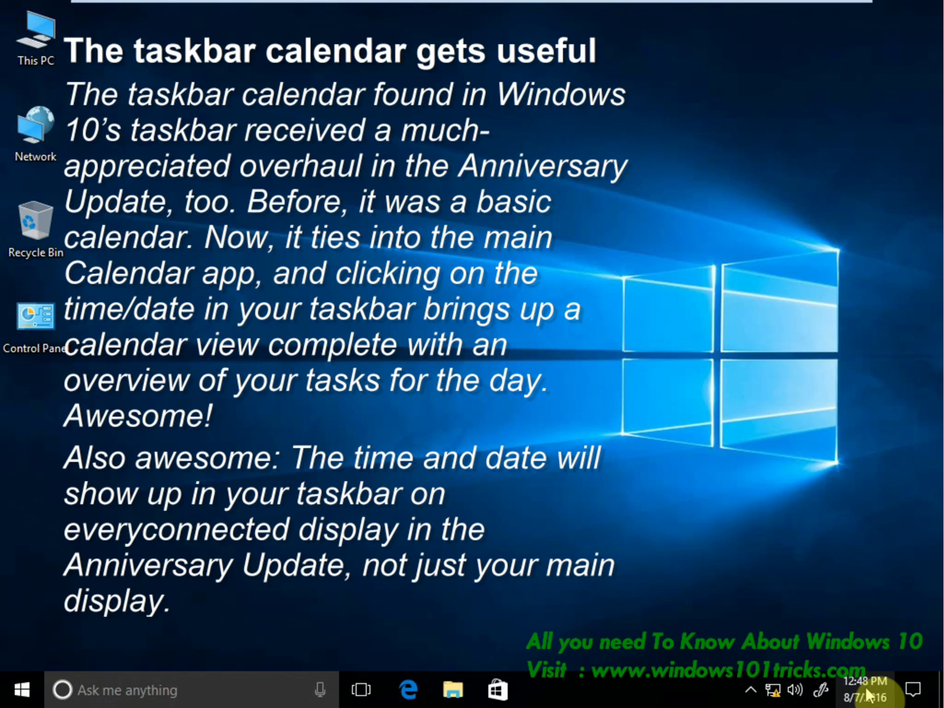
Show the August 2016 calendar flyout with today's agenda and launch Calendar's Get started setup.
{"action": "left_click", "coordinate": [867, 690]}
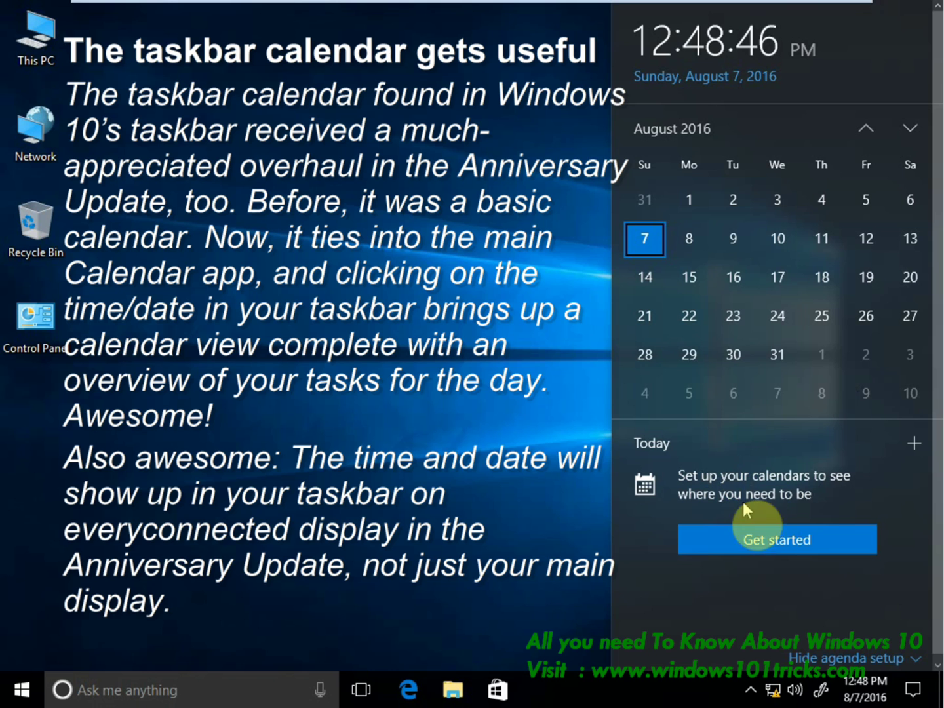
{"action": "left_click", "coordinate": [783, 550]}
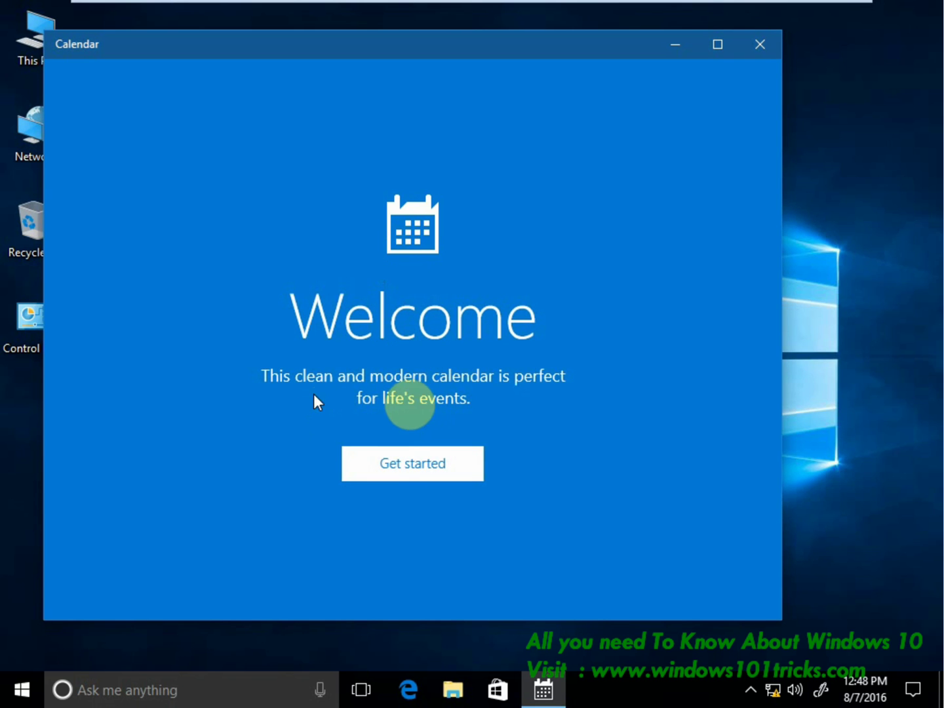
Finish Calendar setup, add an all-day 'friendship day' event on August 7, 2016, and launch Mail.
{"action": "left_click", "coordinate": [420, 461]}
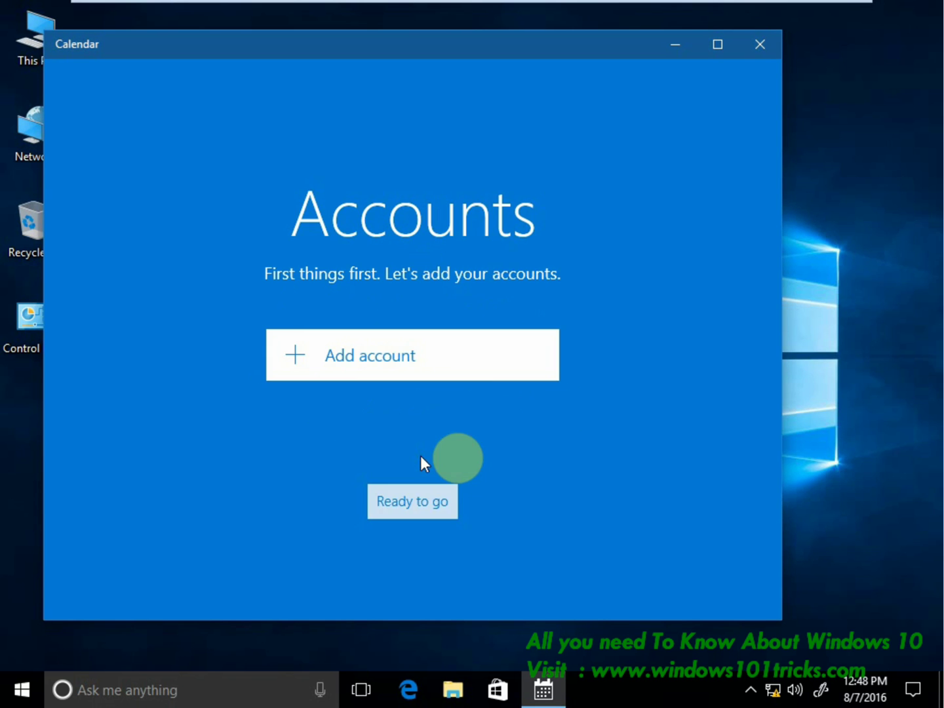
{"action": "left_click", "coordinate": [416, 504]}
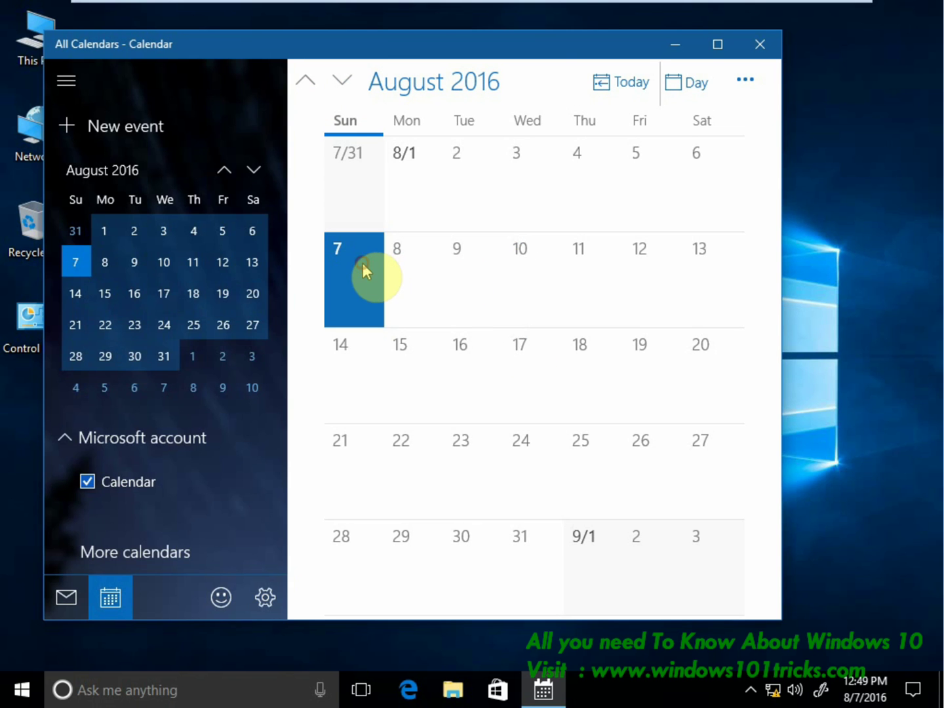
{"action": "left_click", "coordinate": [351, 315]}
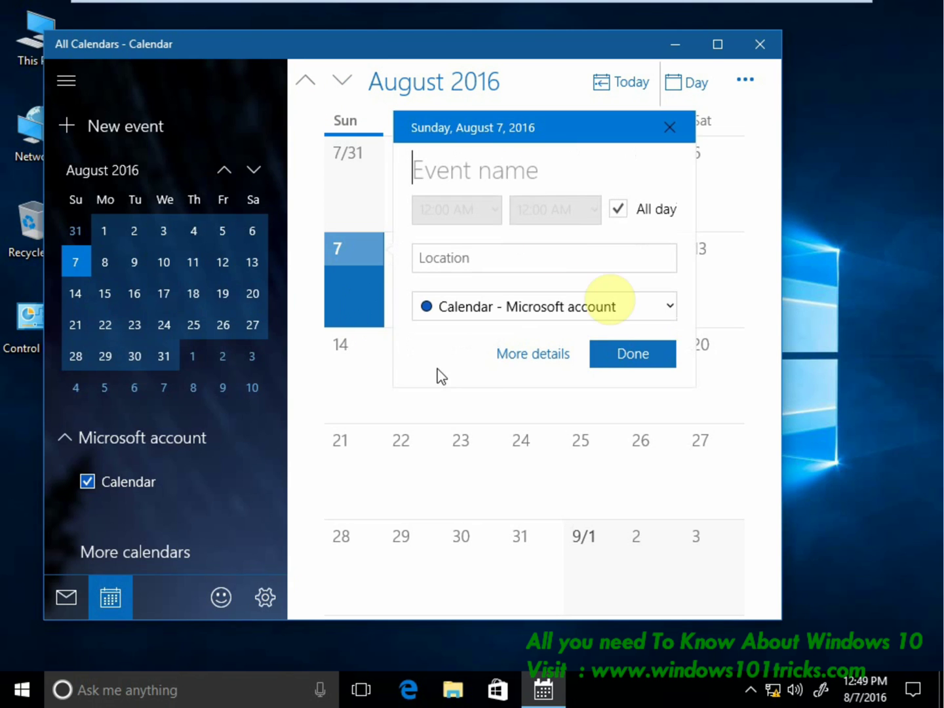
{"action": "left_click", "coordinate": [459, 173]}
{"action": "type", "text": "friendship day"}
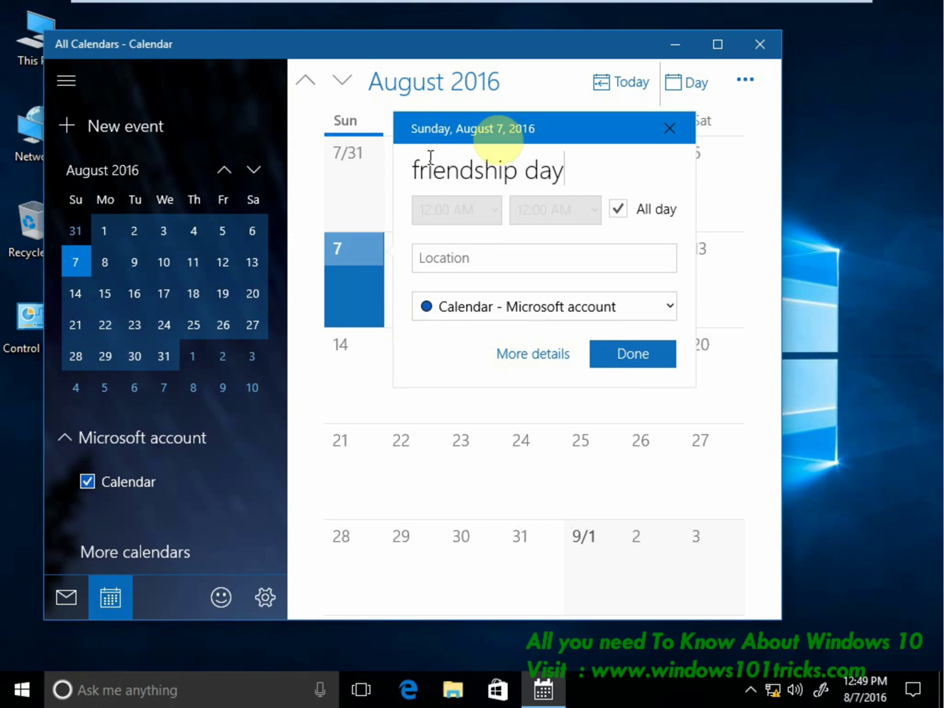
{"action": "left_click", "coordinate": [606, 361]}
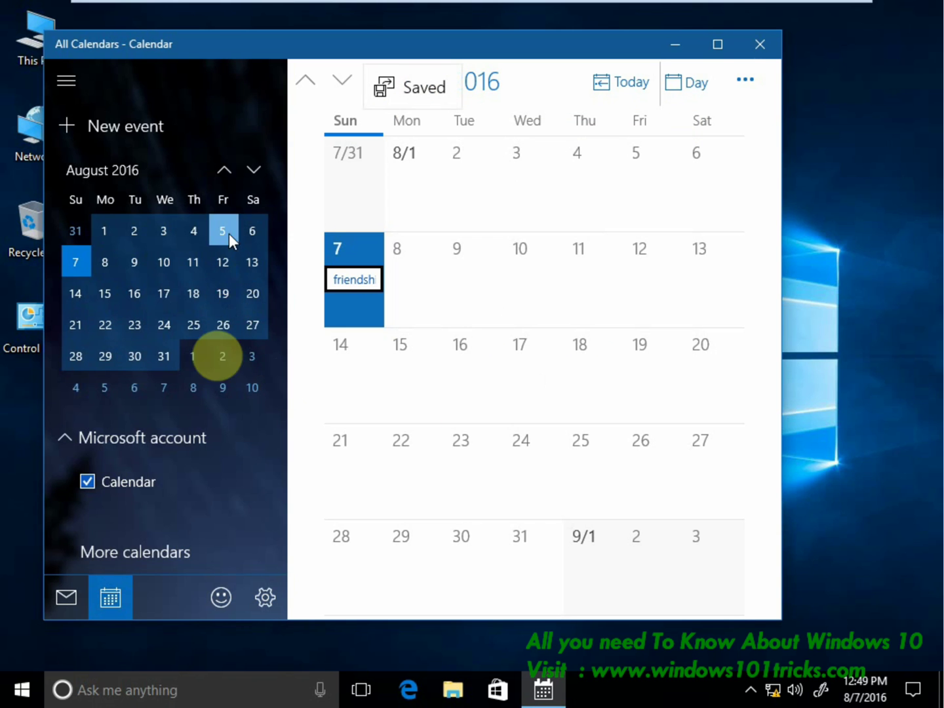
{"action": "left_click", "coordinate": [67, 599]}
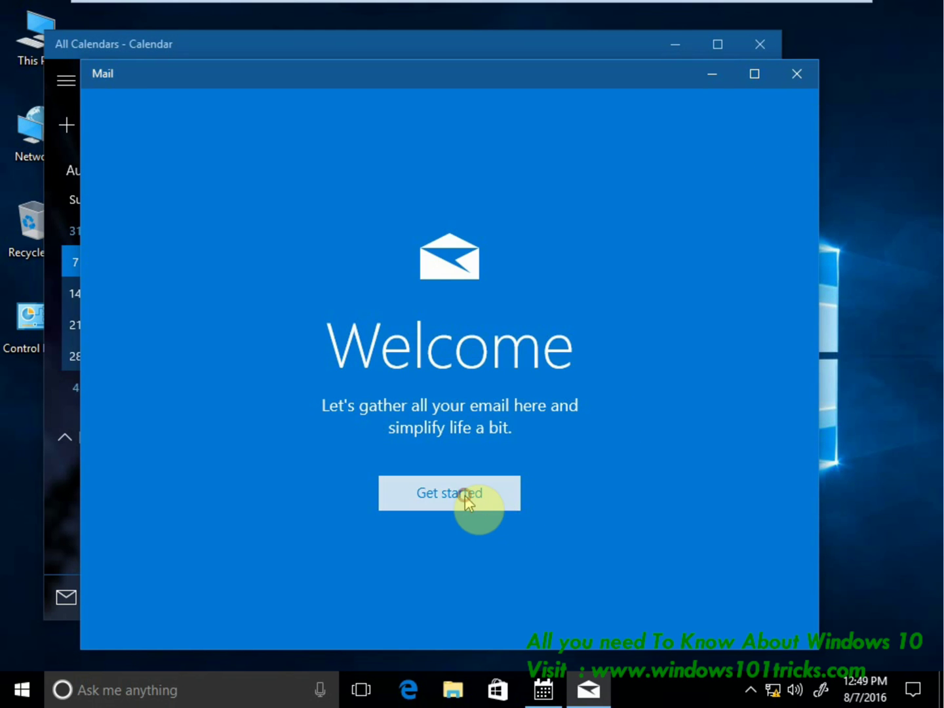
Start Mail's setup, cancel adding an email account, and close the Mail app.
{"action": "left_click", "coordinate": [464, 496]}
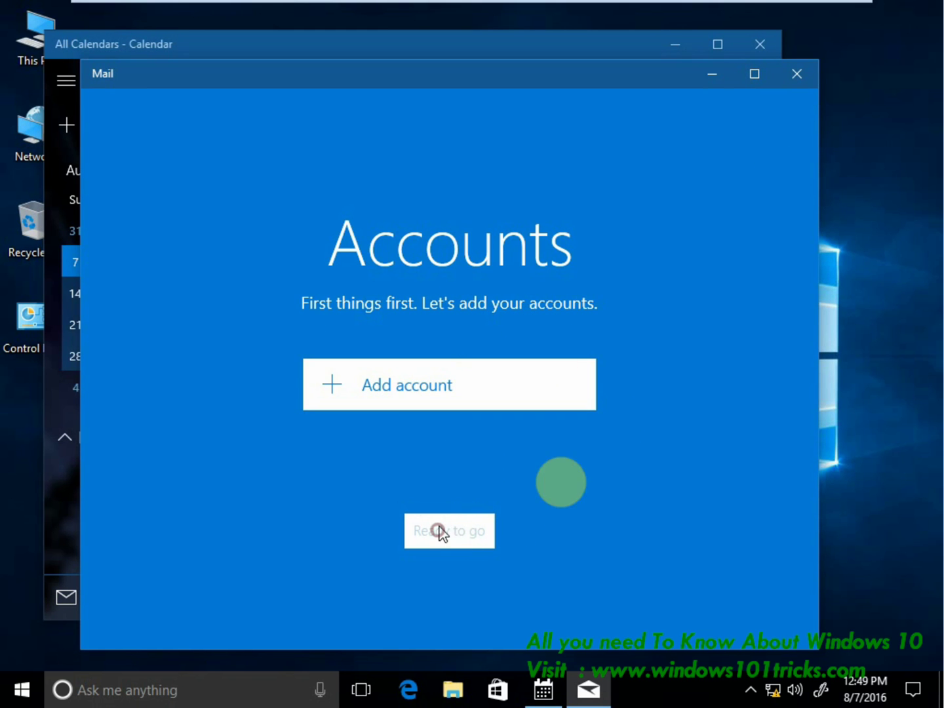
{"action": "left_click", "coordinate": [366, 393]}
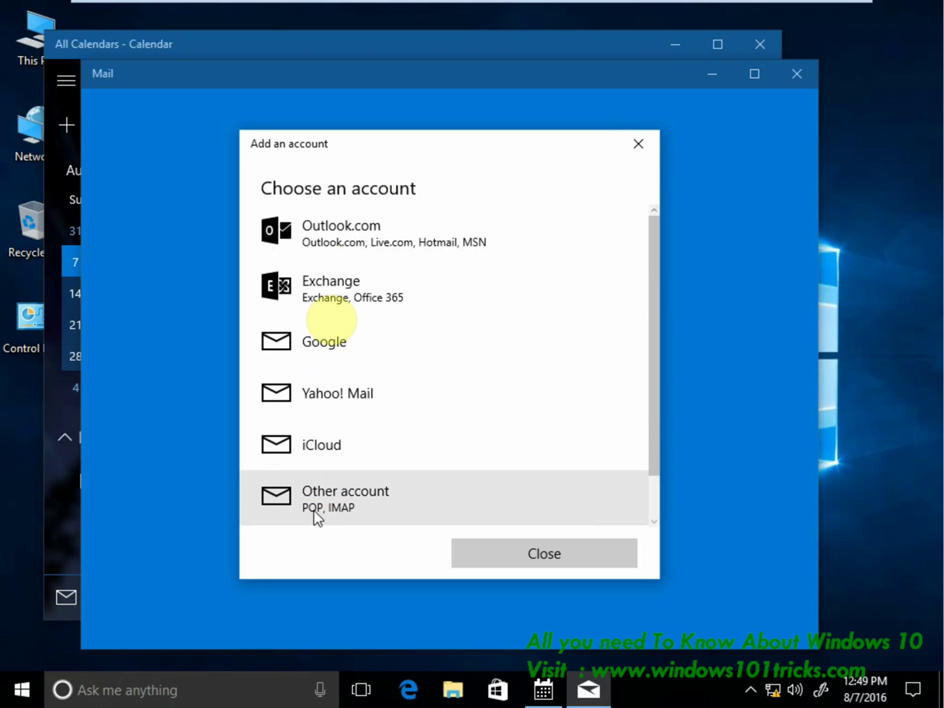
{"action": "left_click", "coordinate": [550, 549]}
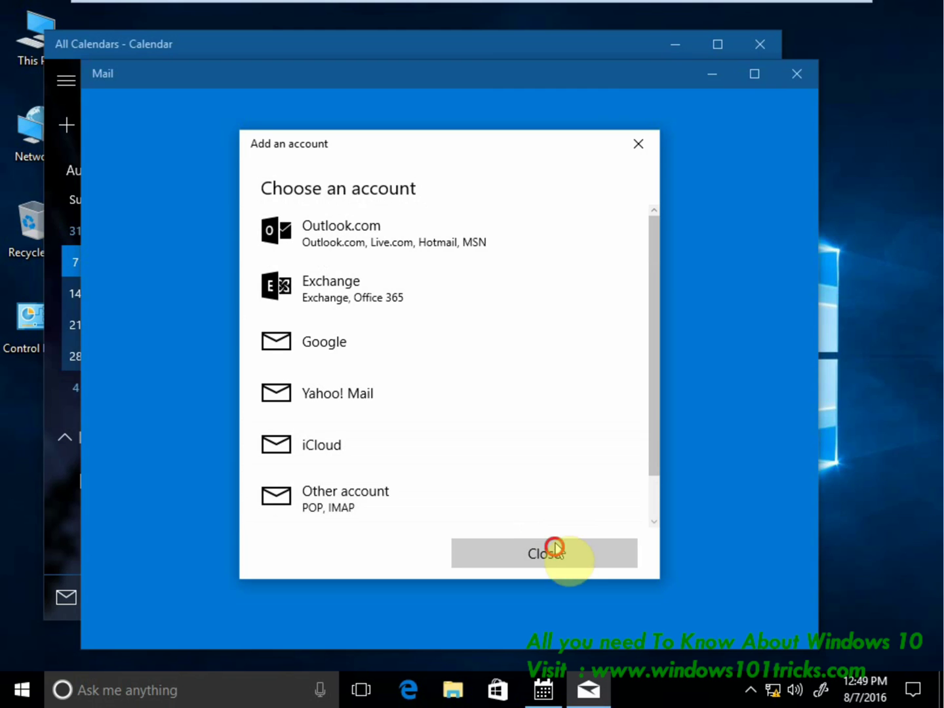
{"action": "left_click", "coordinate": [808, 72]}
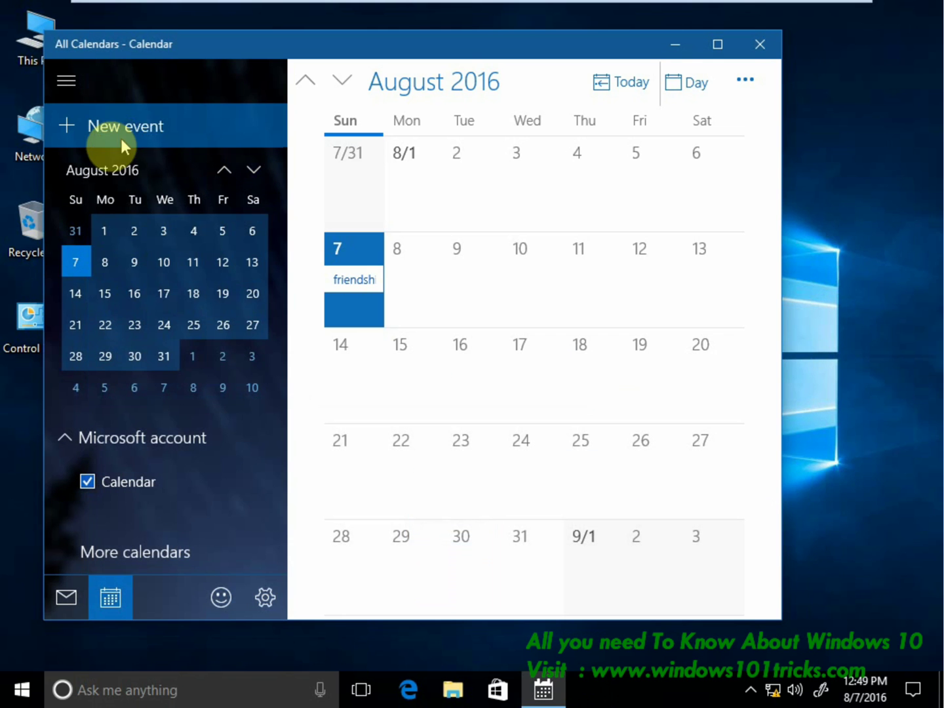
Create a new 'go to trip' event running from August 10 to August 11.
{"action": "left_click", "coordinate": [122, 130]}
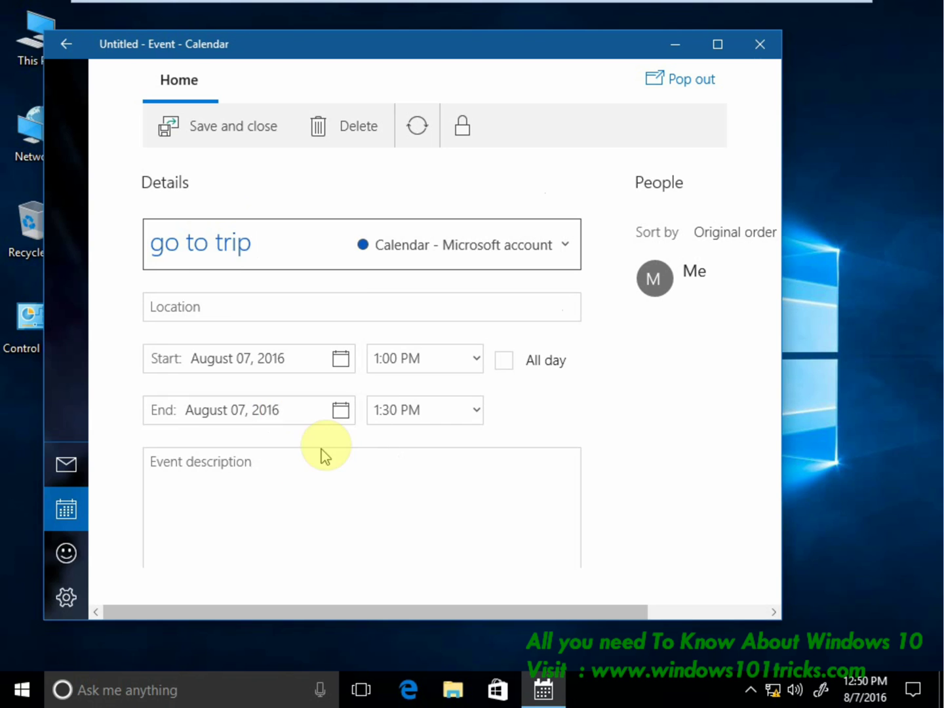
{"action": "left_click", "coordinate": [339, 357]}
{"action": "left_click", "coordinate": [288, 439]}
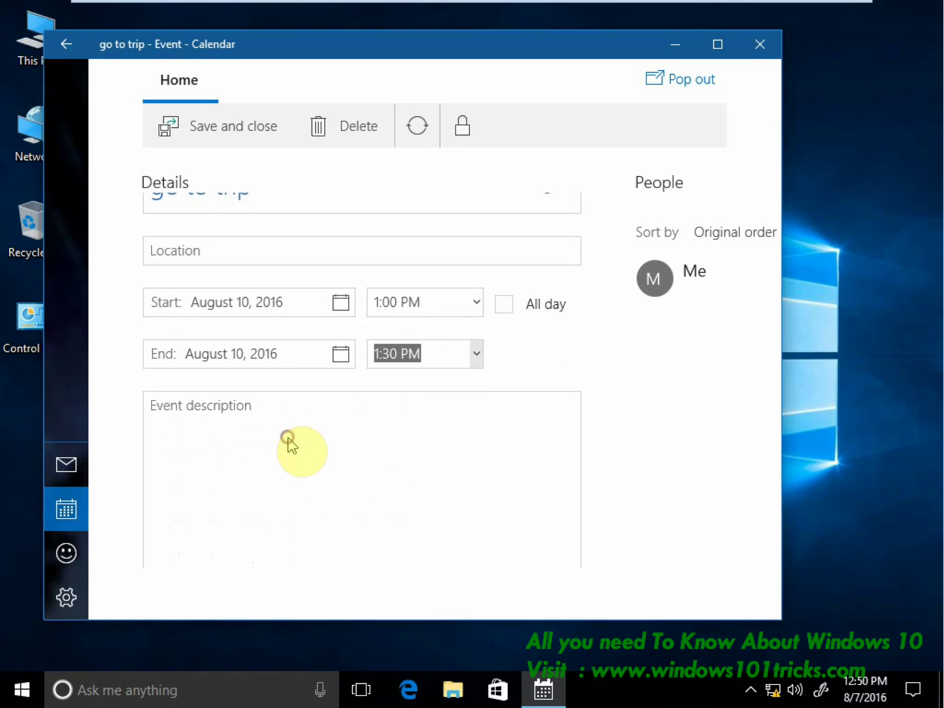
{"action": "left_click", "coordinate": [341, 354]}
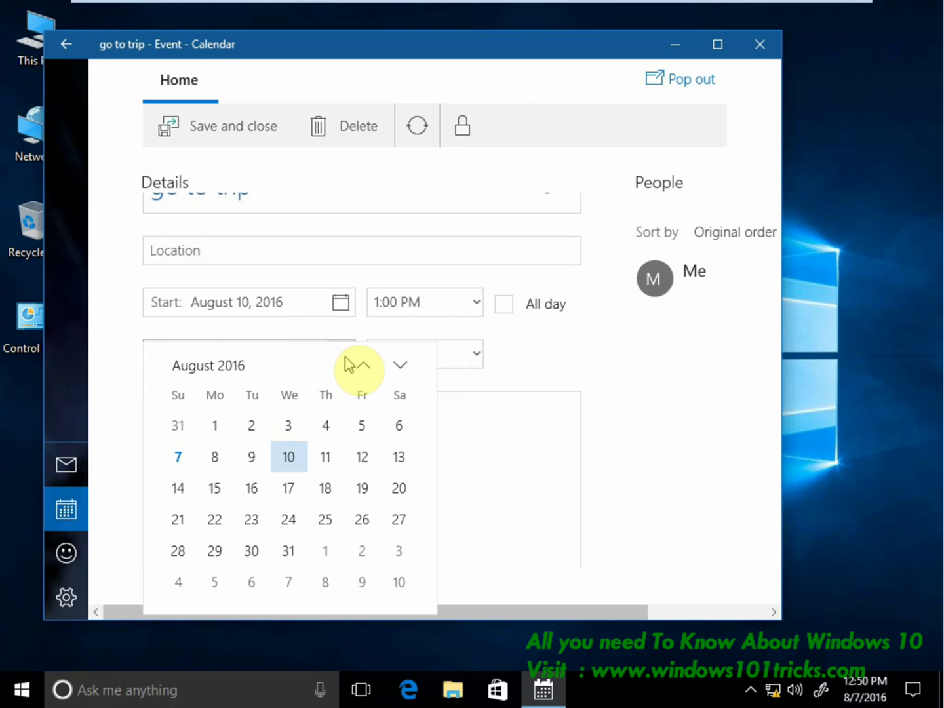
{"action": "left_click", "coordinate": [327, 456]}
Add the Goa trip with friends description, save the event, and collapse the side pane.
{"action": "left_click", "coordinate": [203, 442]}
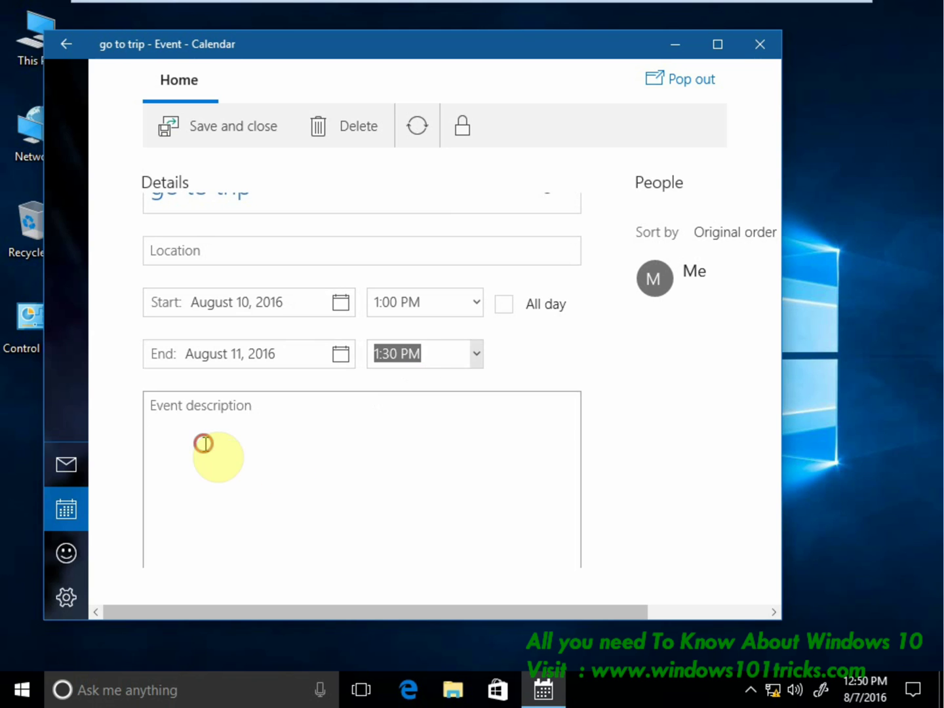
{"action": "type", "text": "mov9"}
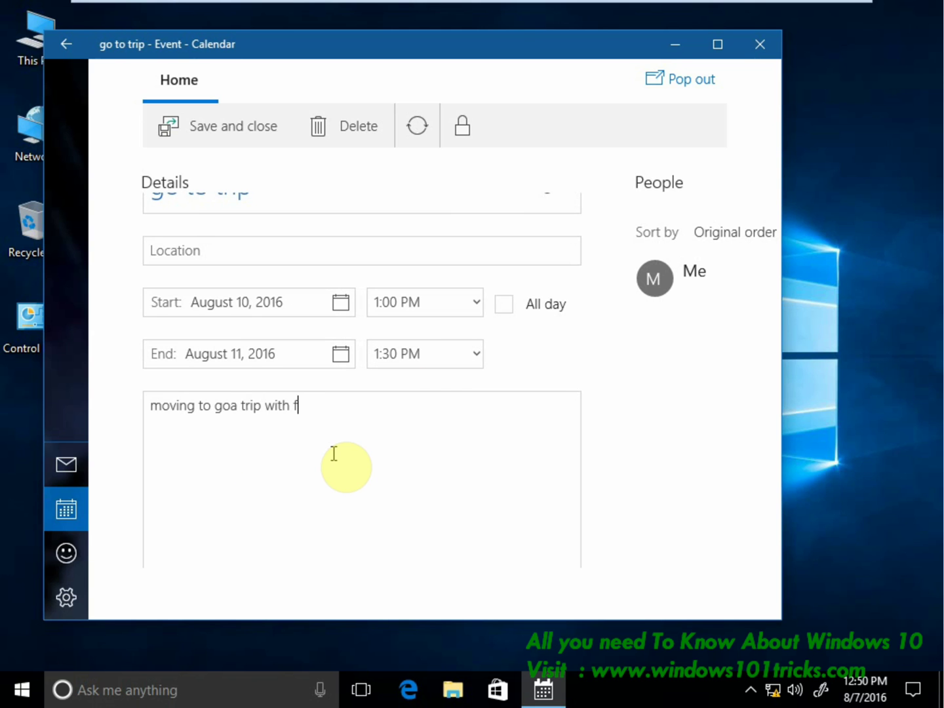
{"action": "key", "text": "ctrl+a"}
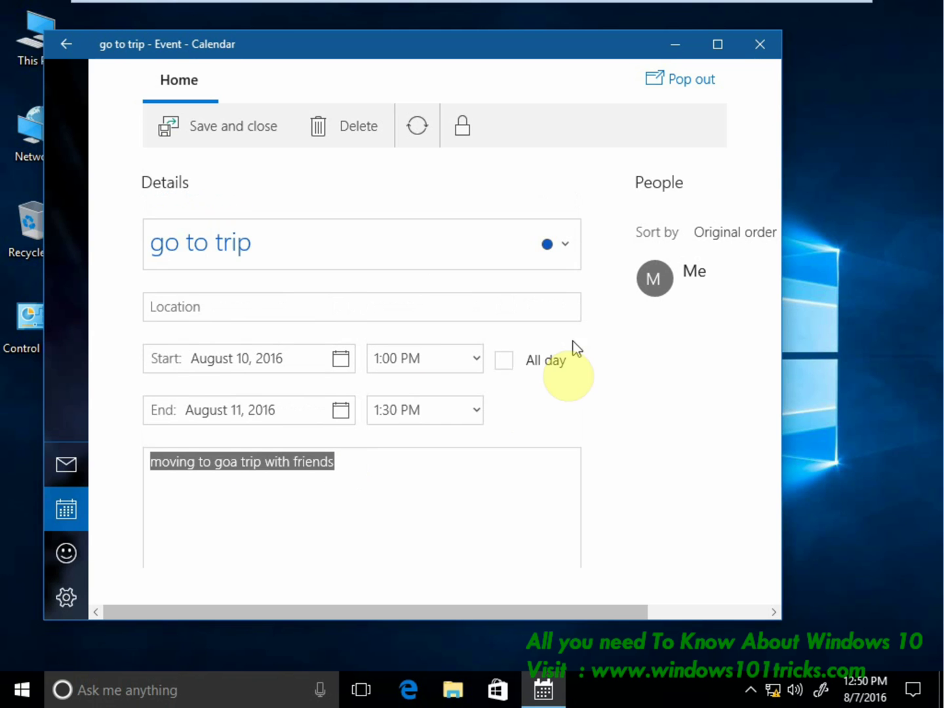
{"action": "scroll", "coordinate": [512, 403], "scroll_direction": "down", "scroll_amount": 2}
{"action": "scroll", "coordinate": [480, 420], "scroll_direction": "up", "scroll_amount": 2}
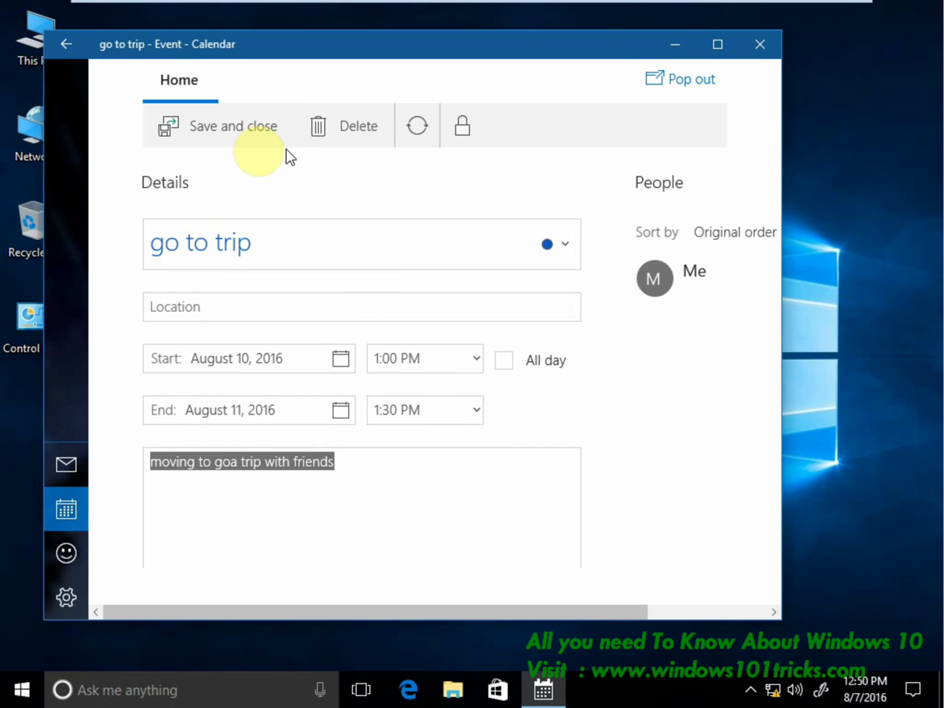
{"action": "left_click", "coordinate": [236, 134]}
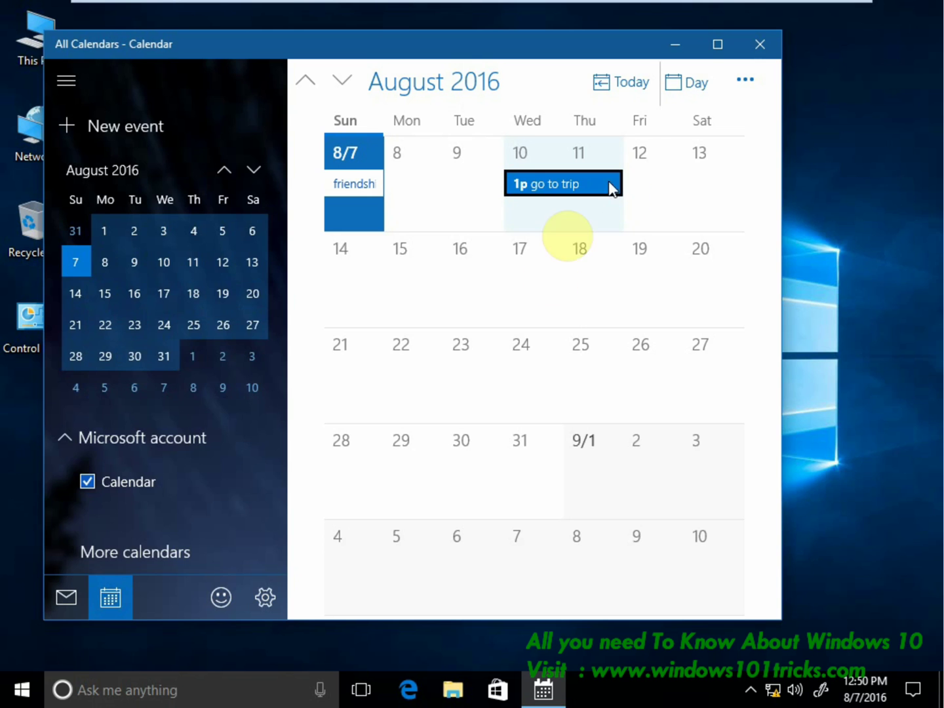
{"action": "left_click", "coordinate": [66, 80]}
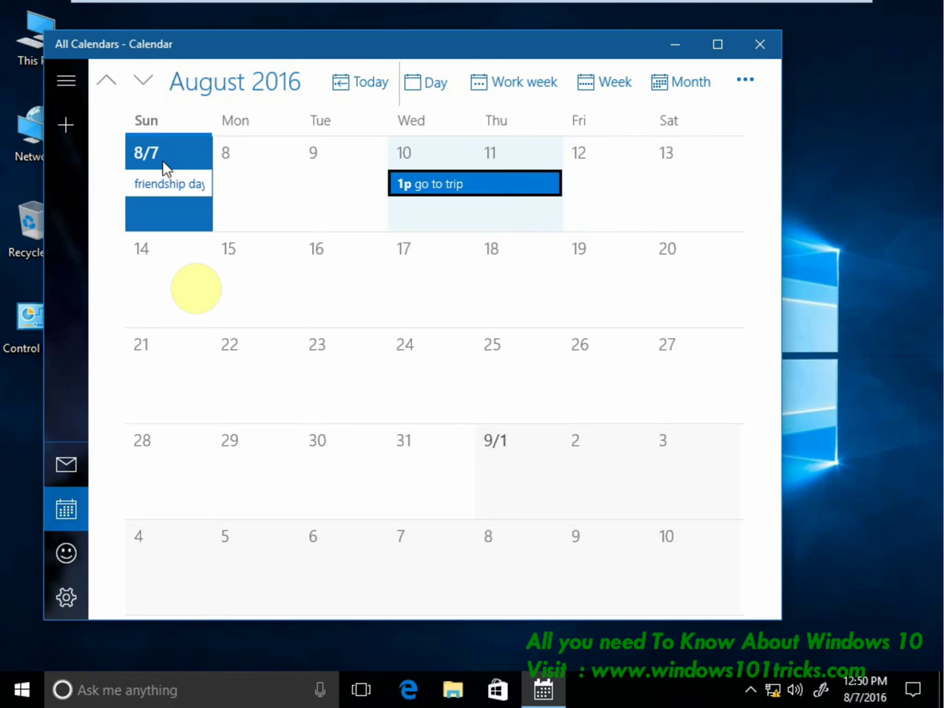
Close Calendar and open the taskbar clock flyout, hiding and re-showing its agenda.
{"action": "left_click", "coordinate": [758, 47]}
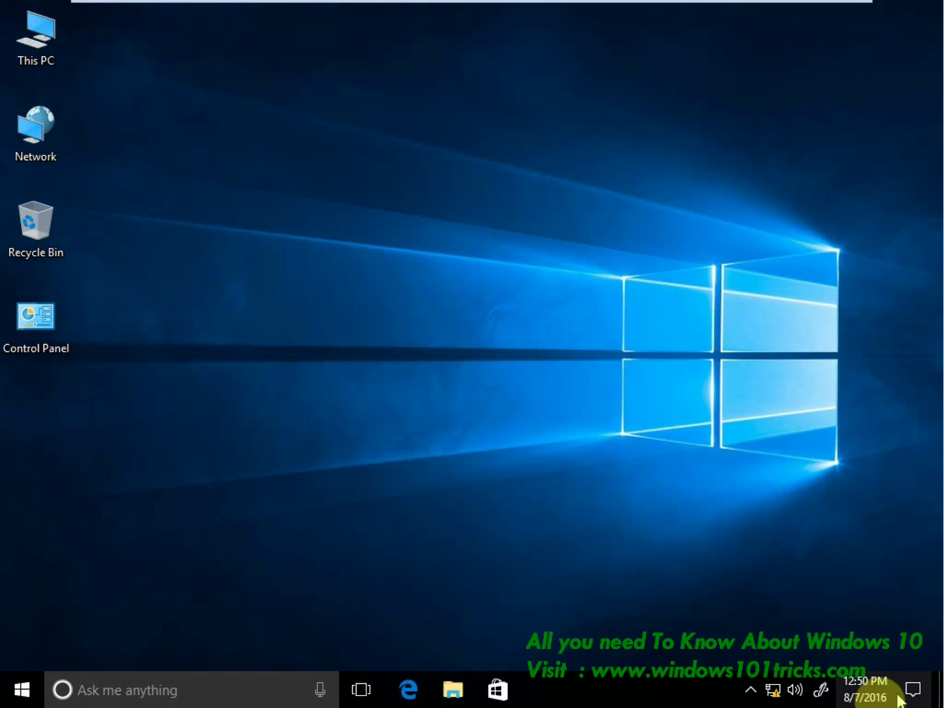
{"action": "left_click", "coordinate": [865, 695]}
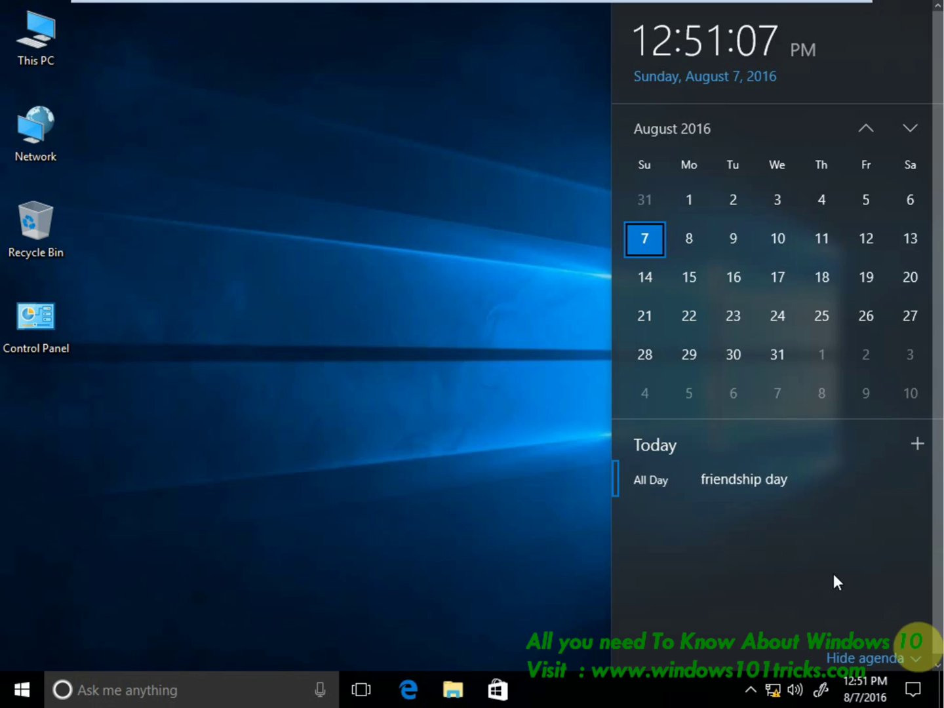
{"action": "left_click", "coordinate": [922, 658]}
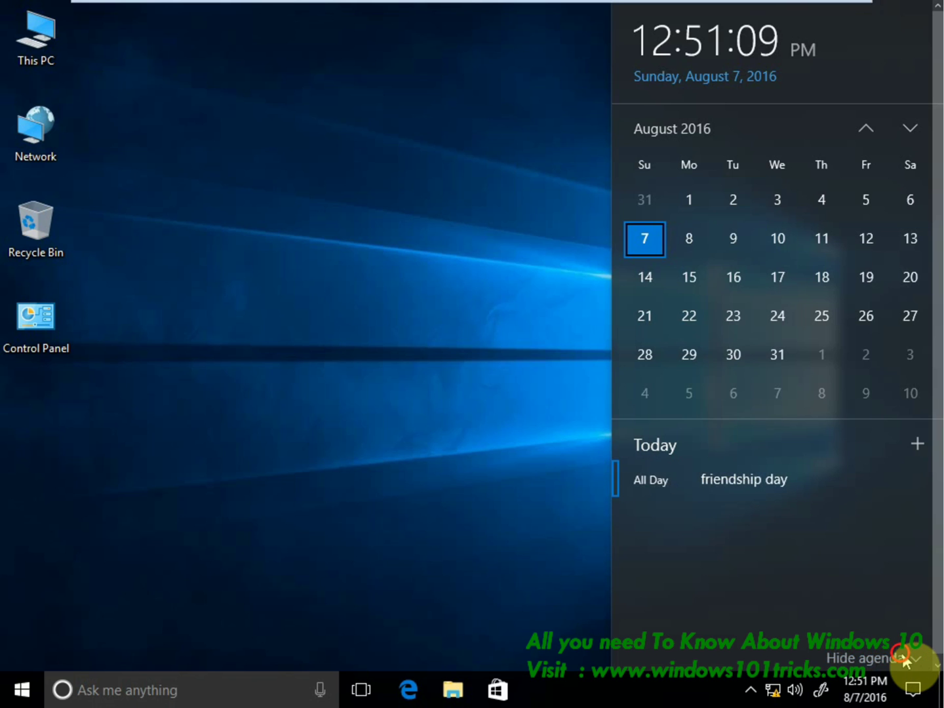
{"action": "left_click", "coordinate": [901, 656]}
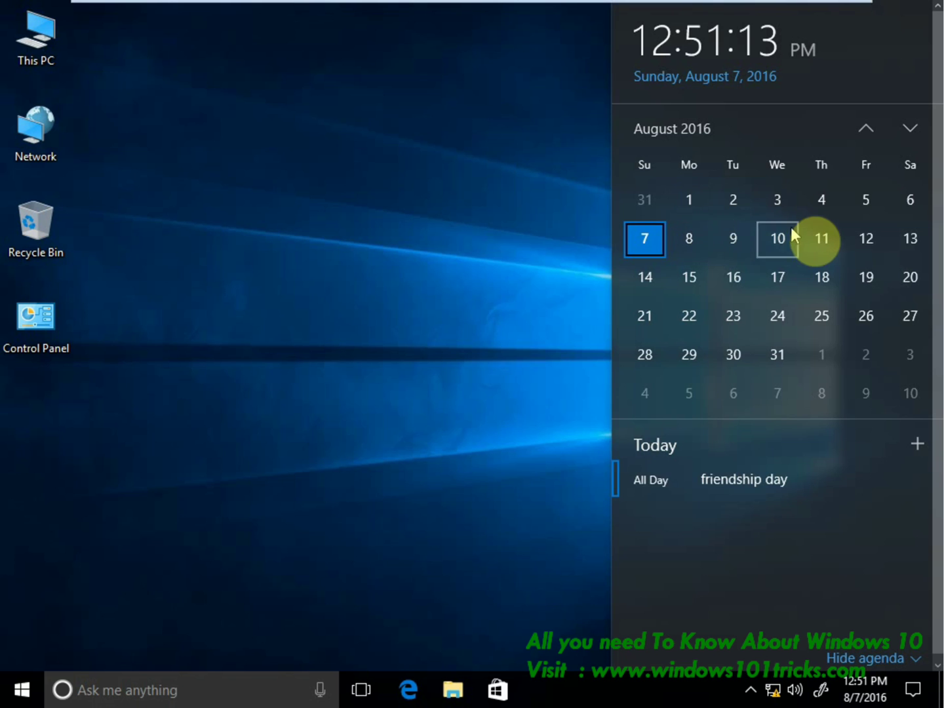
Open Thursday 11's 'go to trip' event and allow Mail and Calendar precise location.
{"action": "left_click", "coordinate": [822, 238]}
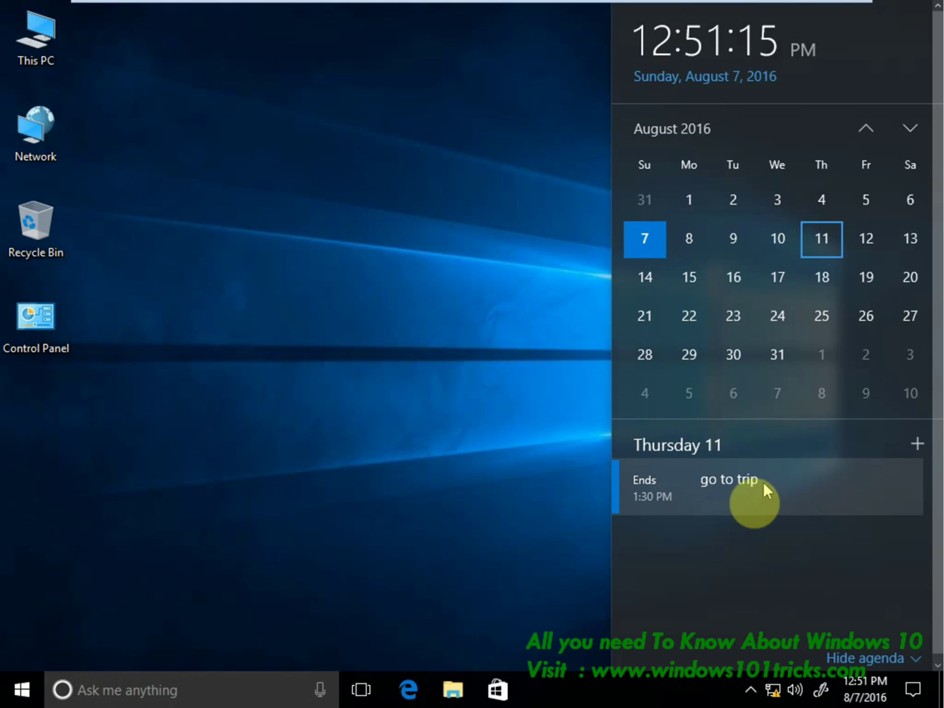
{"action": "left_click", "coordinate": [750, 493]}
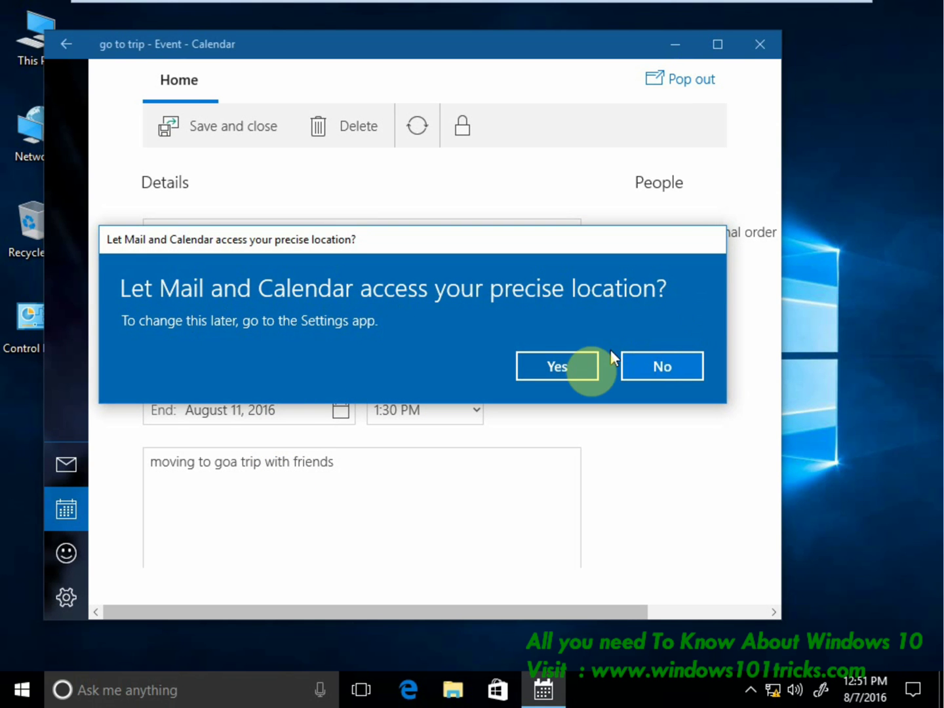
{"action": "left_click", "coordinate": [569, 367]}
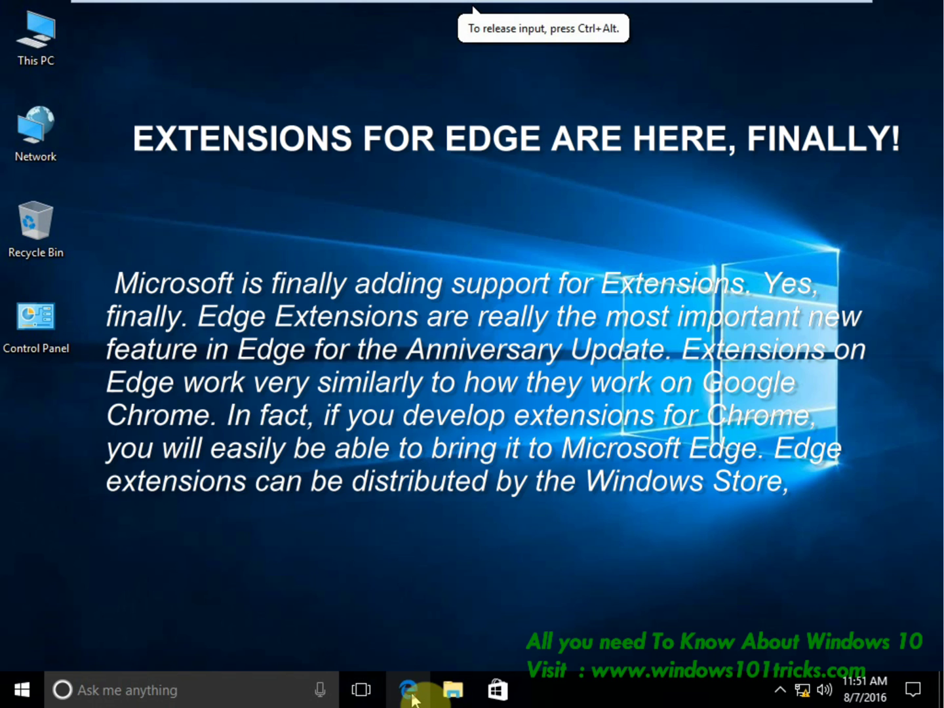
{"action": "left_click", "coordinate": [410, 691]}
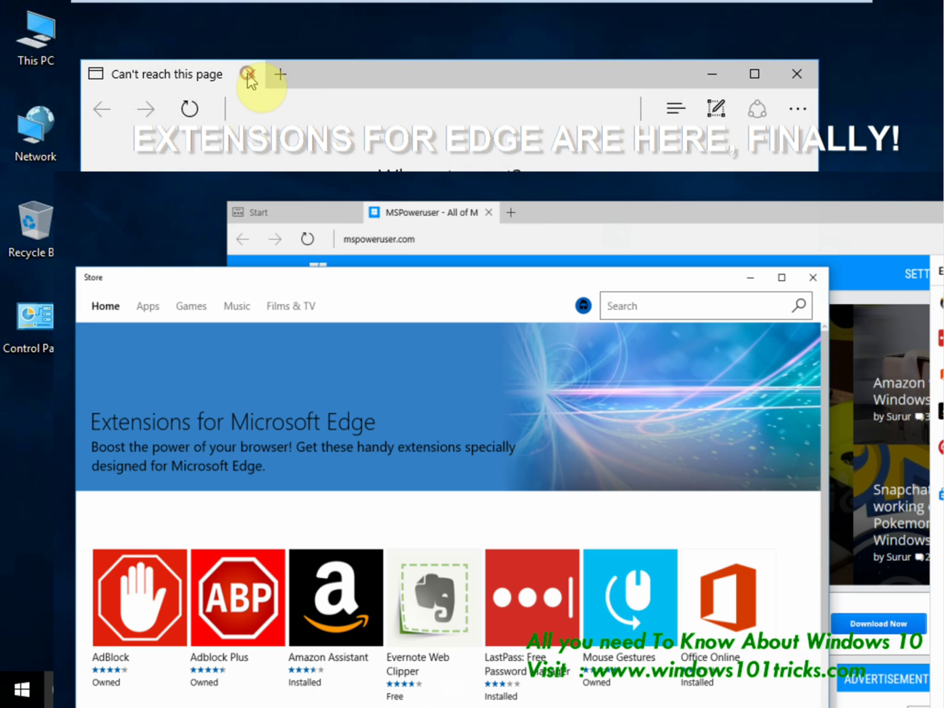
{"action": "left_click", "coordinate": [280, 74]}
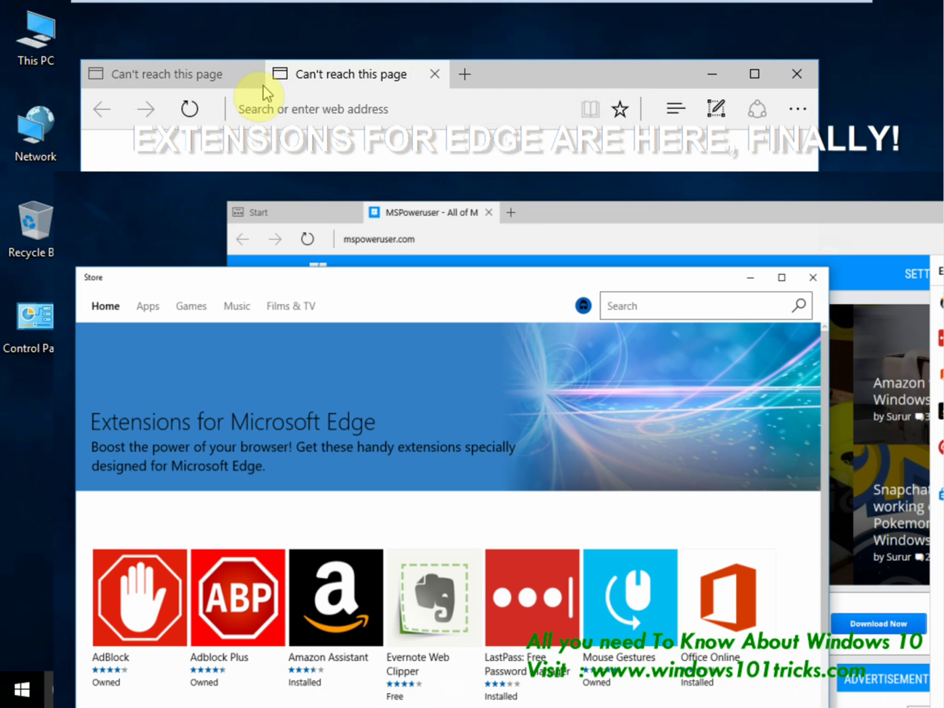
{"action": "mouse_move", "coordinate": [241, 83]}
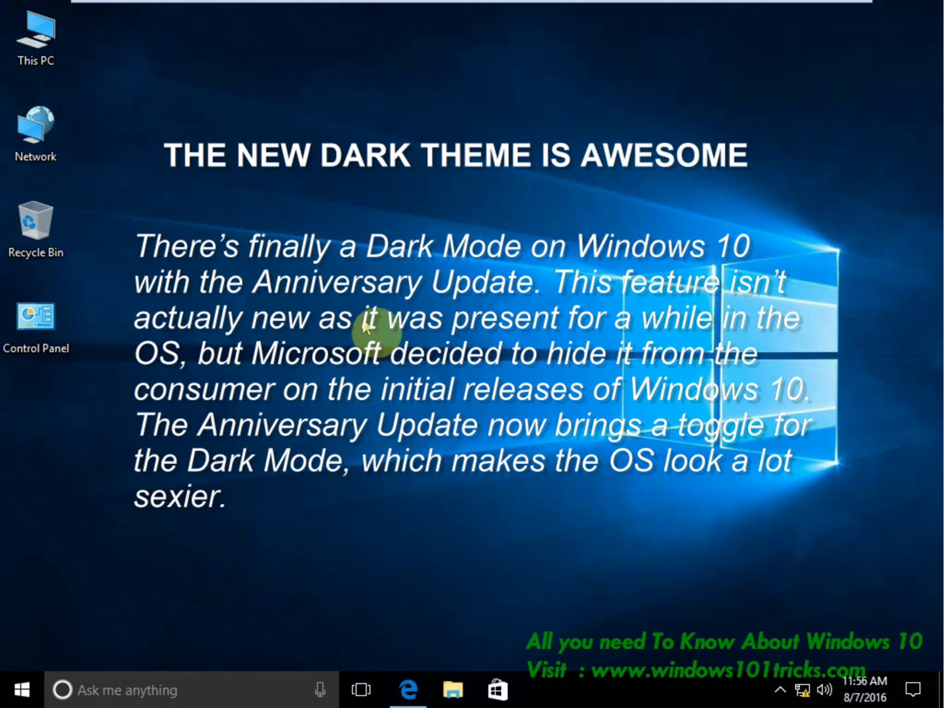
From the desktop's Personalize menu, set the app mode under Colors to Dark.
{"action": "right_click", "coordinate": [395, 289]}
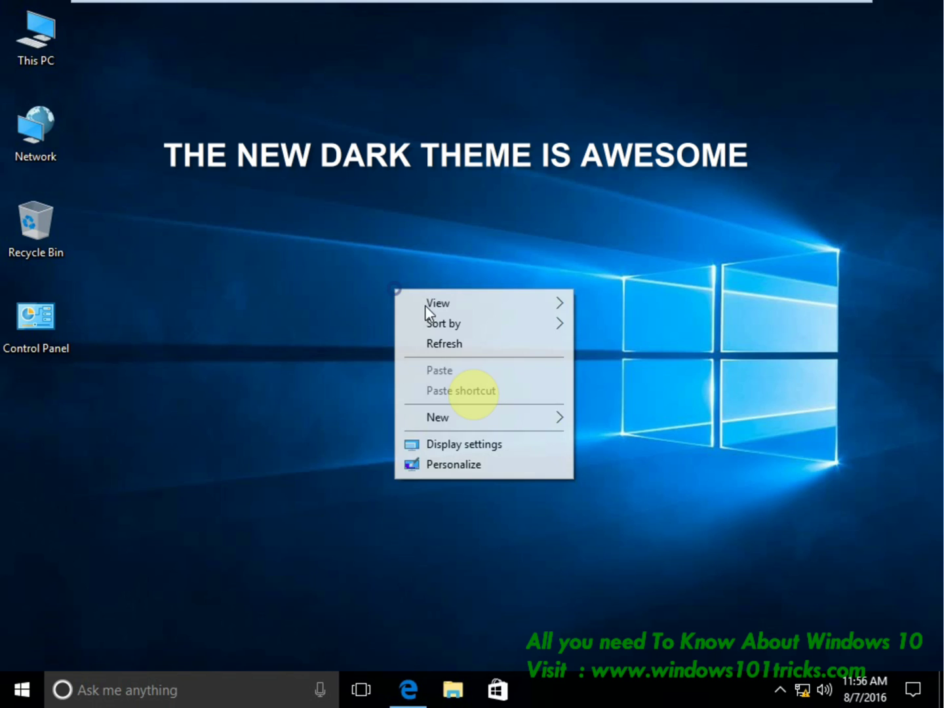
{"action": "left_click", "coordinate": [469, 464]}
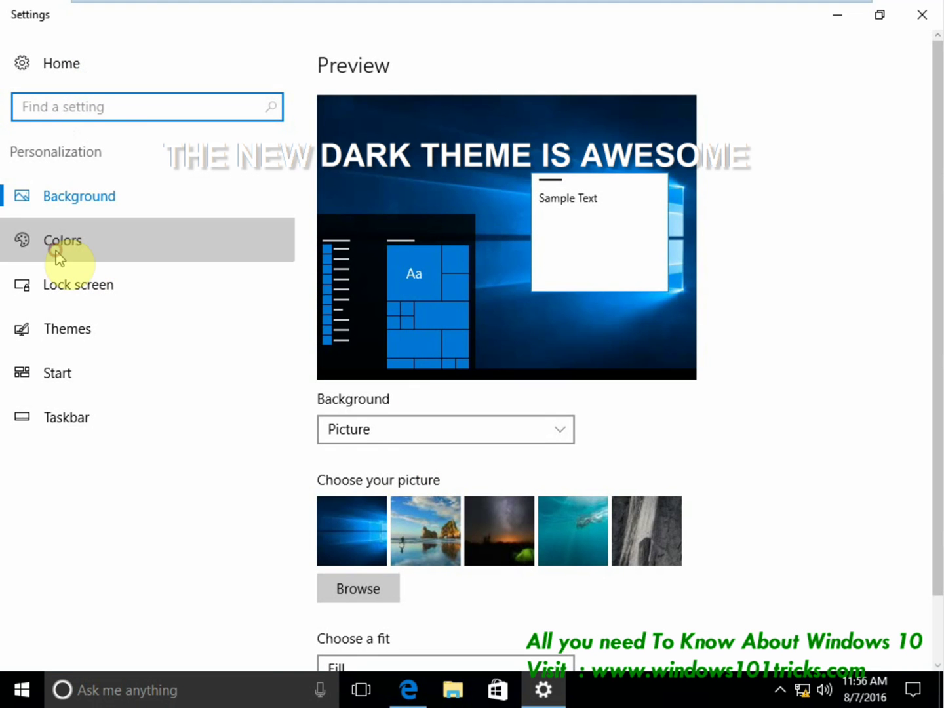
{"action": "left_click", "coordinate": [57, 257]}
{"action": "scroll", "coordinate": [541, 520], "scroll_direction": "down", "scroll_amount": 5}
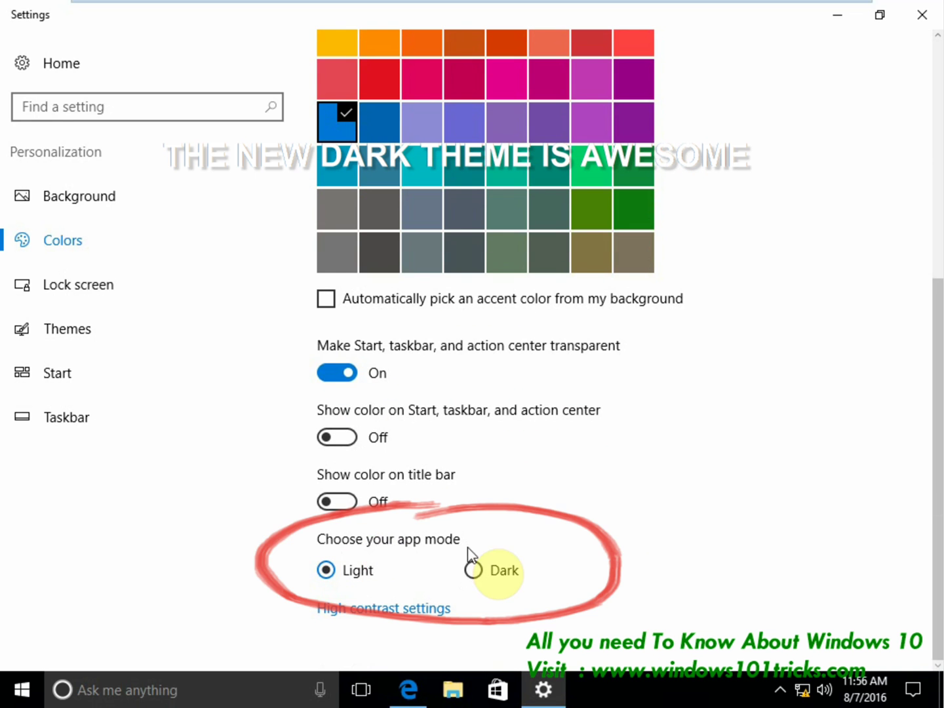
{"action": "left_click", "coordinate": [478, 572]}
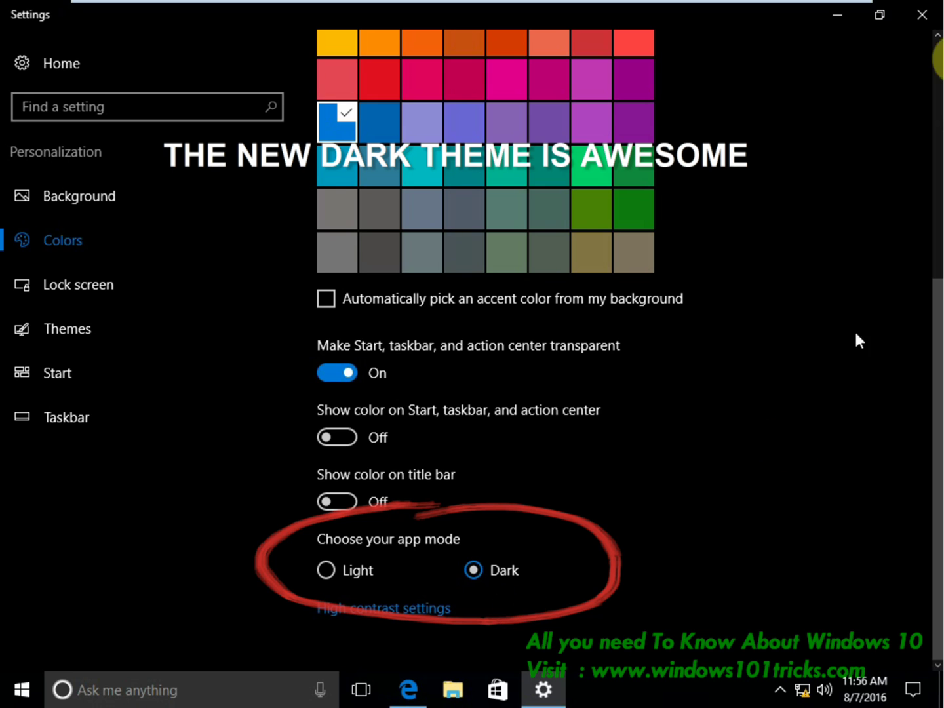
Launch Calculator by searching 'calc' and center it next to the restored Settings window.
{"action": "left_click", "coordinate": [82, 693]}
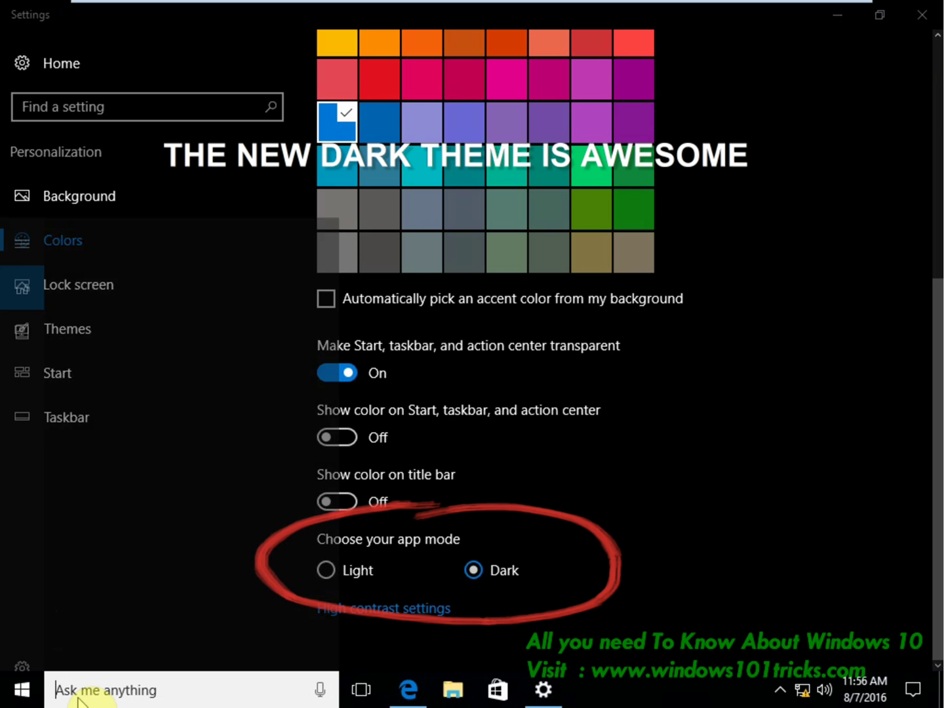
{"action": "type", "text": "ca"}
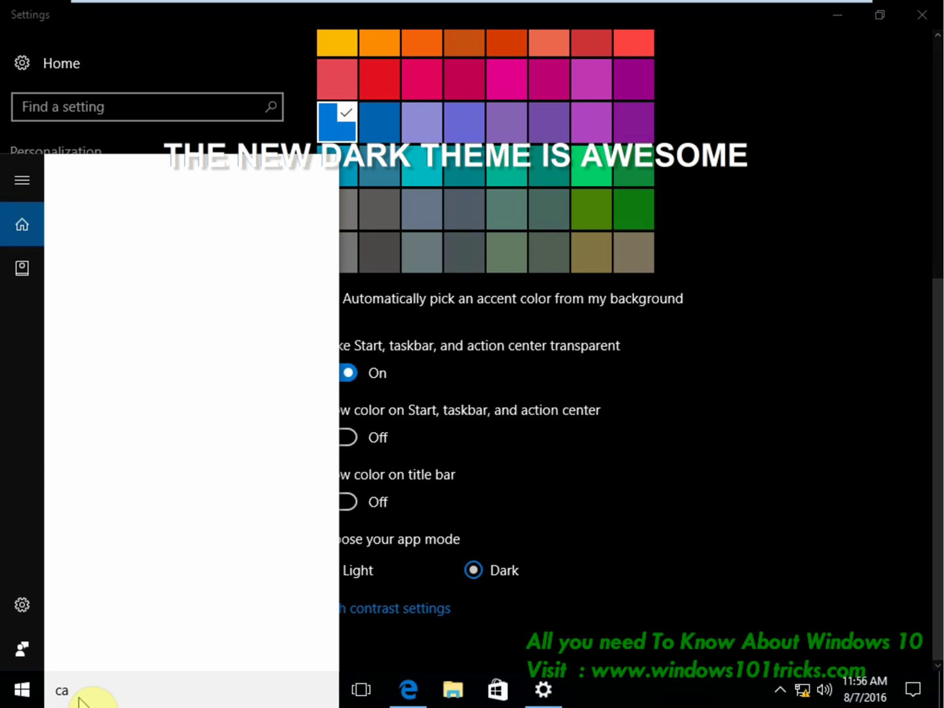
{"action": "type", "text": "lc"}
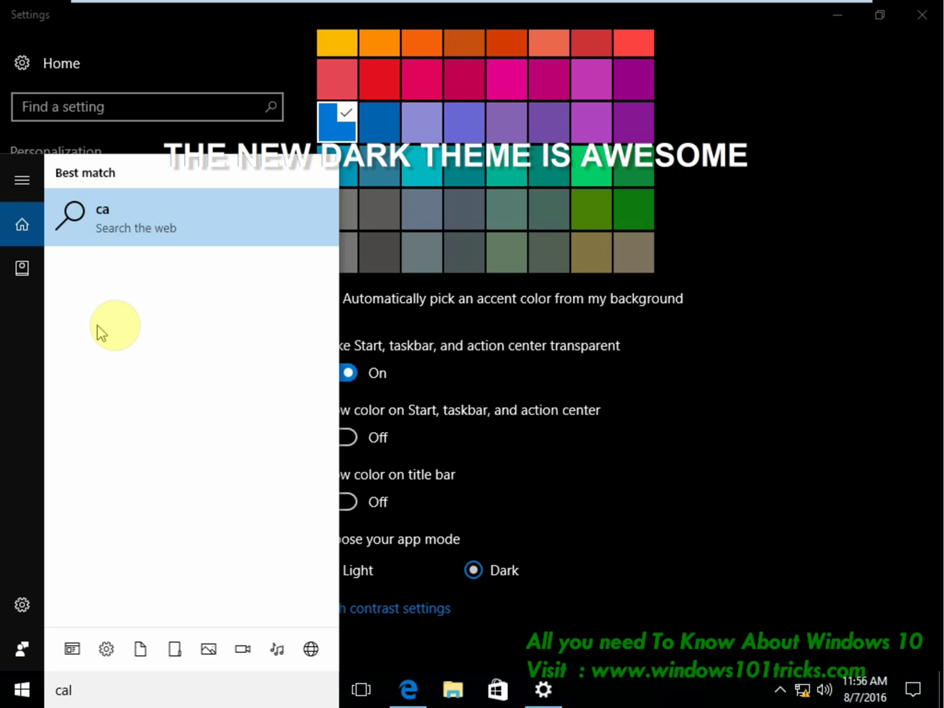
{"action": "left_click", "coordinate": [124, 211]}
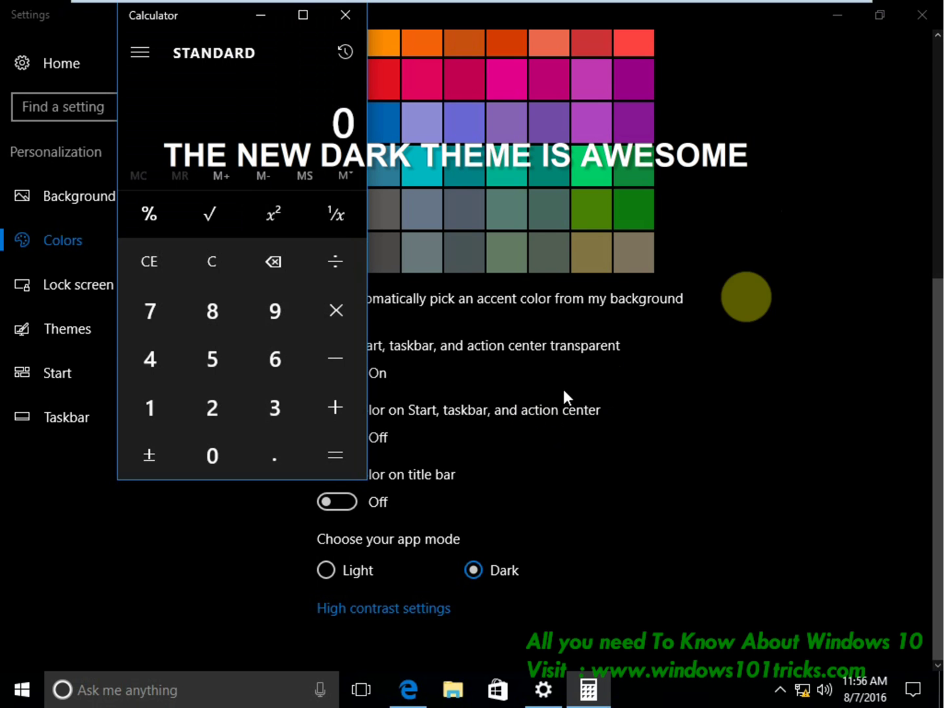
{"action": "left_click", "coordinate": [837, 15]}
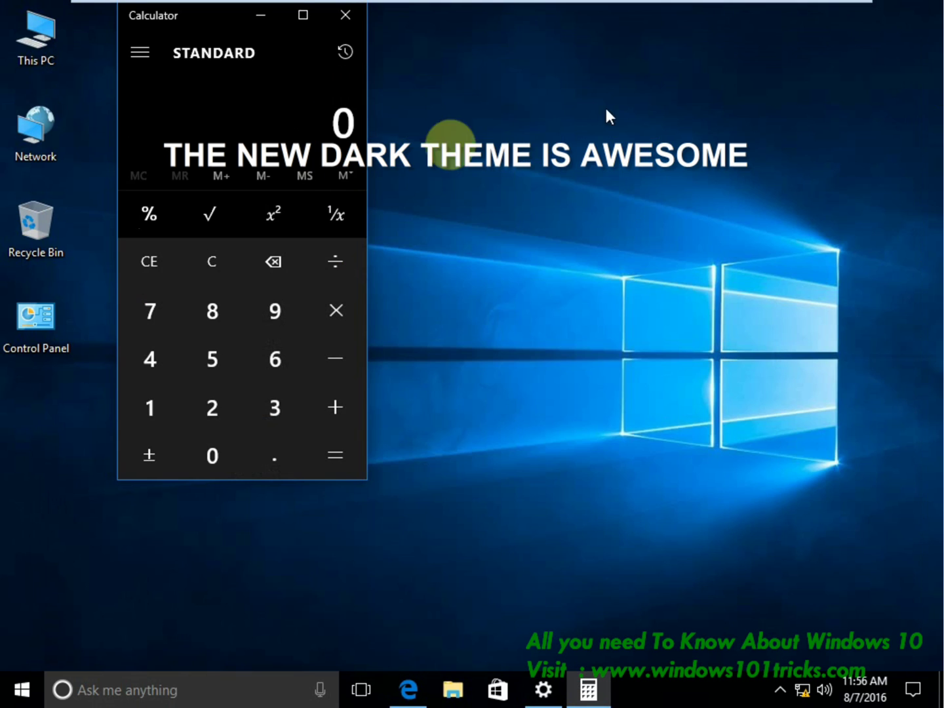
{"action": "left_click_drag", "start_coordinate": [197, 20], "coordinate": [520, 85]}
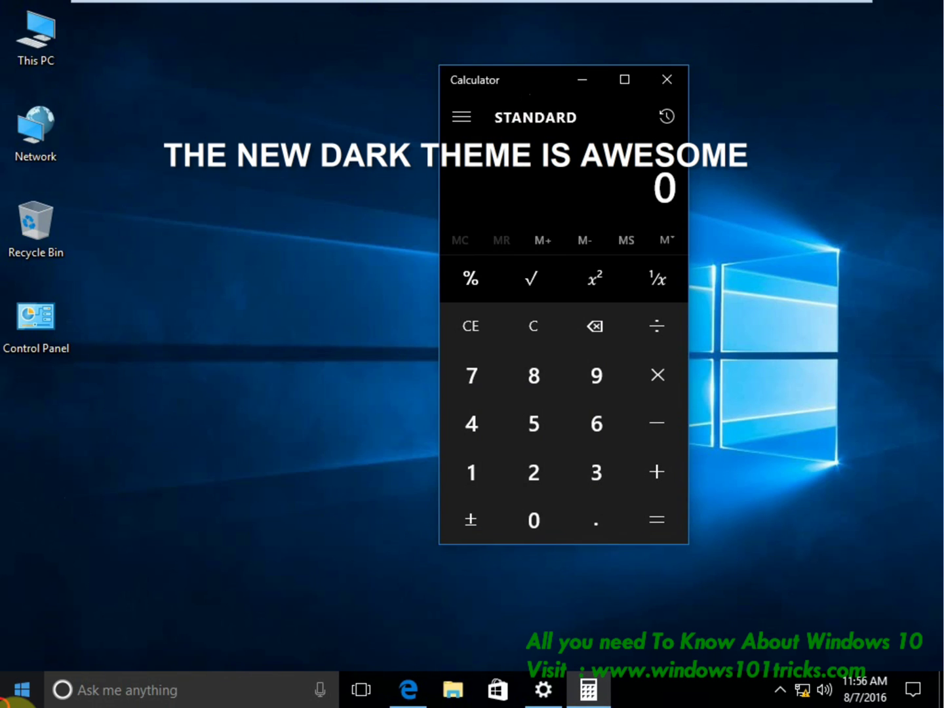
{"action": "left_click", "coordinate": [543, 689]}
Browse from Settings home into Devices, then go back and open Accounts.
{"action": "left_click", "coordinate": [47, 62]}
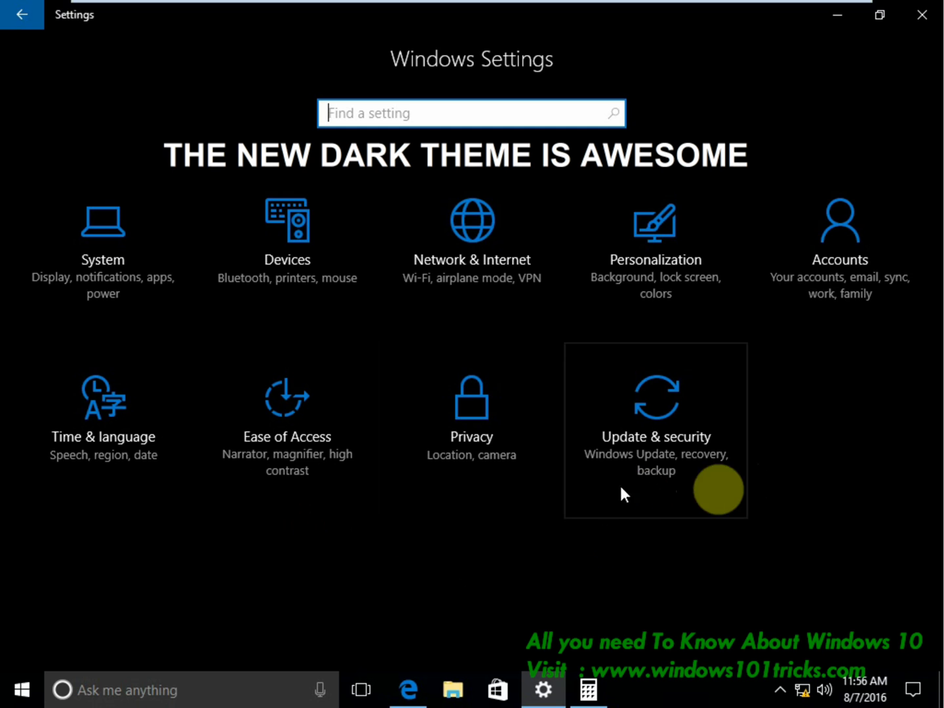
{"action": "left_click", "coordinate": [273, 263]}
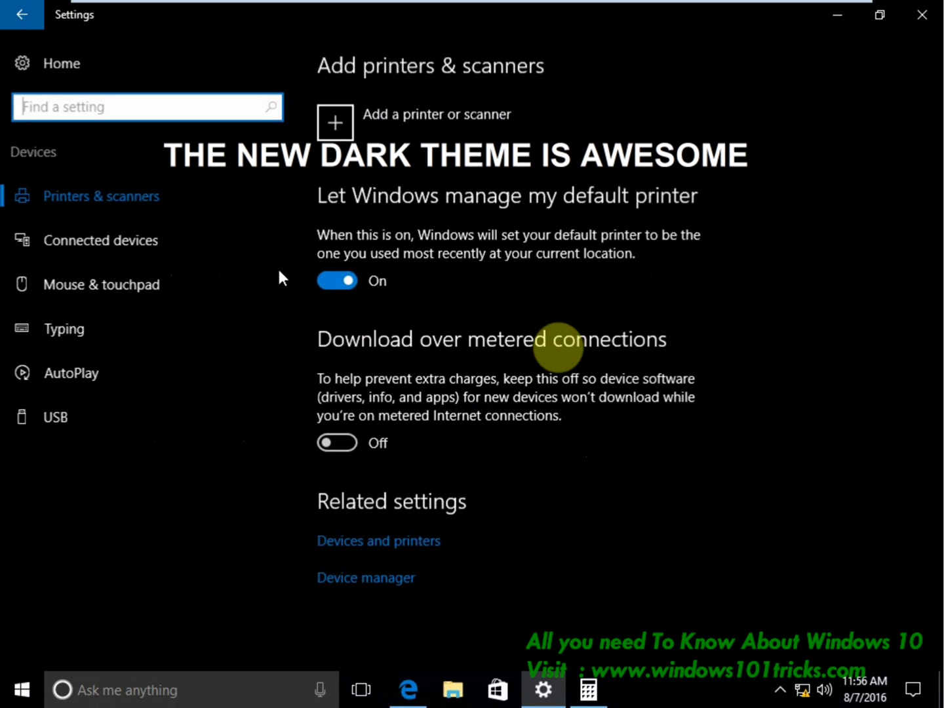
{"action": "left_click", "coordinate": [11, 25]}
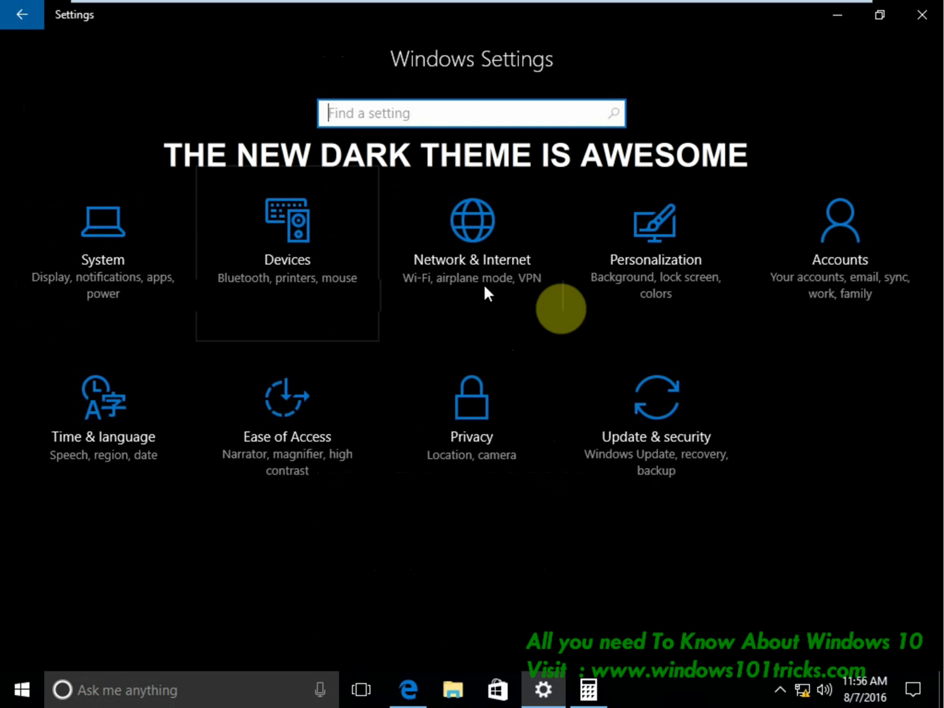
{"action": "left_click", "coordinate": [808, 279]}
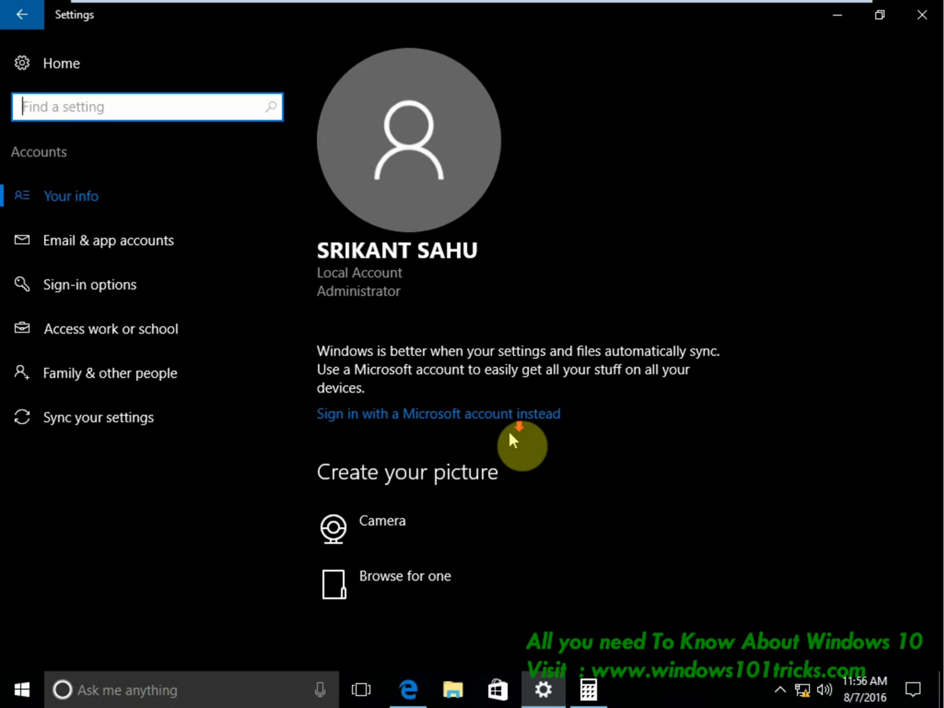
Return to Personalization Colors and switch the app mode back to Light.
{"action": "left_click", "coordinate": [5, 25]}
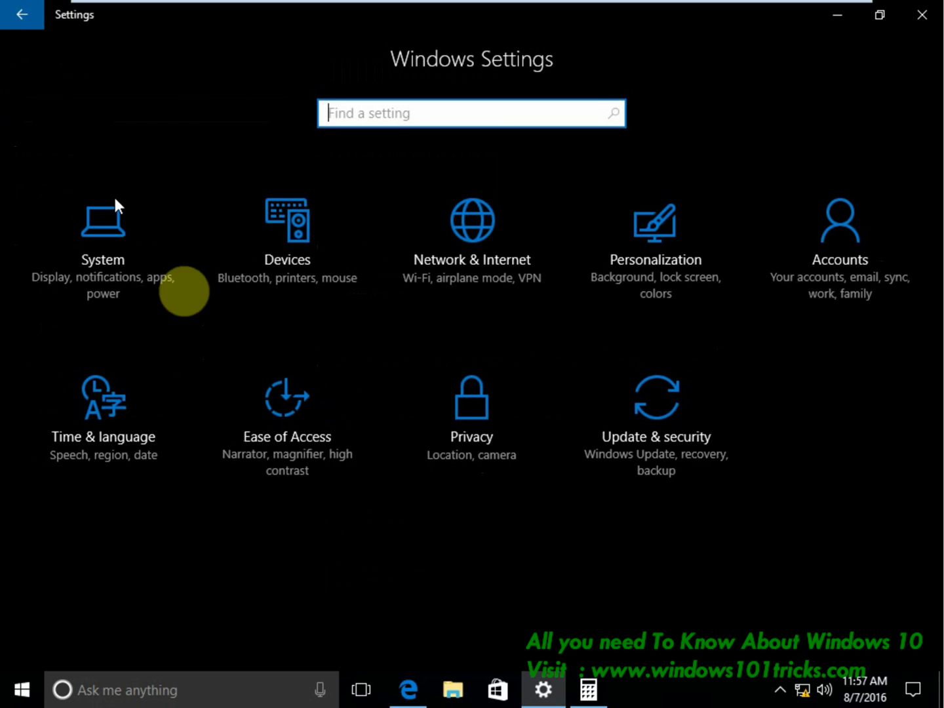
{"action": "left_click", "coordinate": [2, 21]}
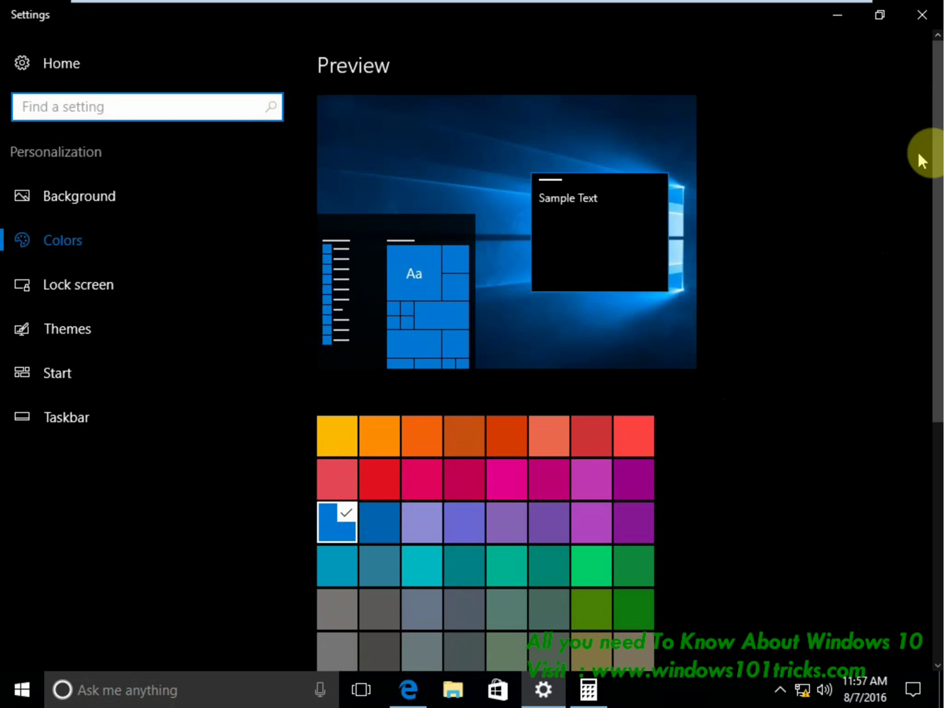
{"action": "scroll", "coordinate": [577, 518], "scroll_direction": "down", "scroll_amount": 5}
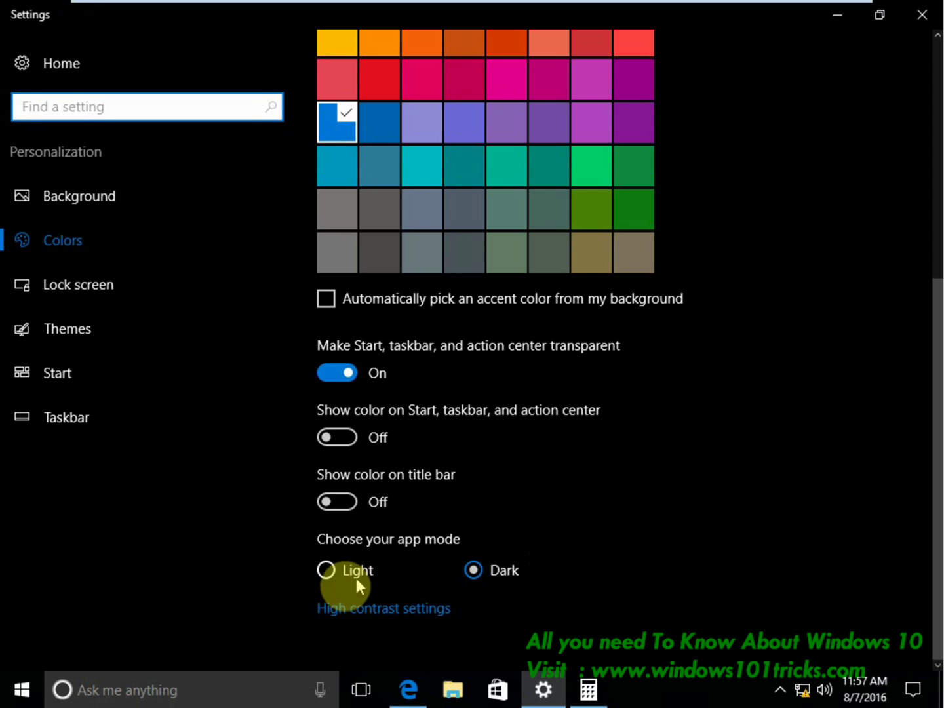
{"action": "left_click", "coordinate": [326, 570]}
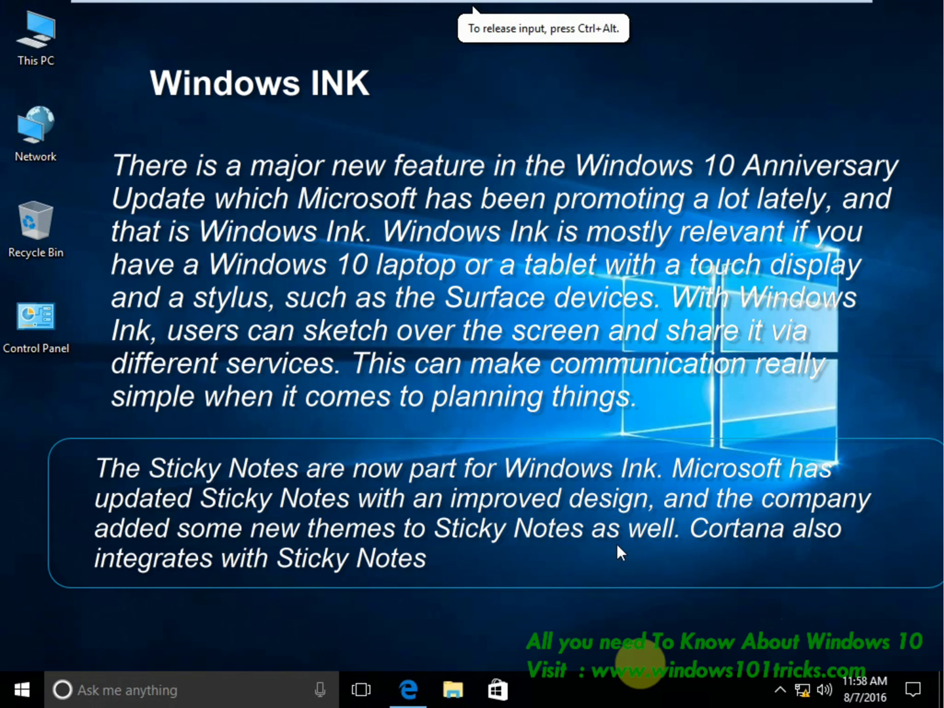
Enable the Show Windows Ink Workspace button on the taskbar and open the Ink Workspace panel.
{"action": "right_click", "coordinate": [622, 697]}
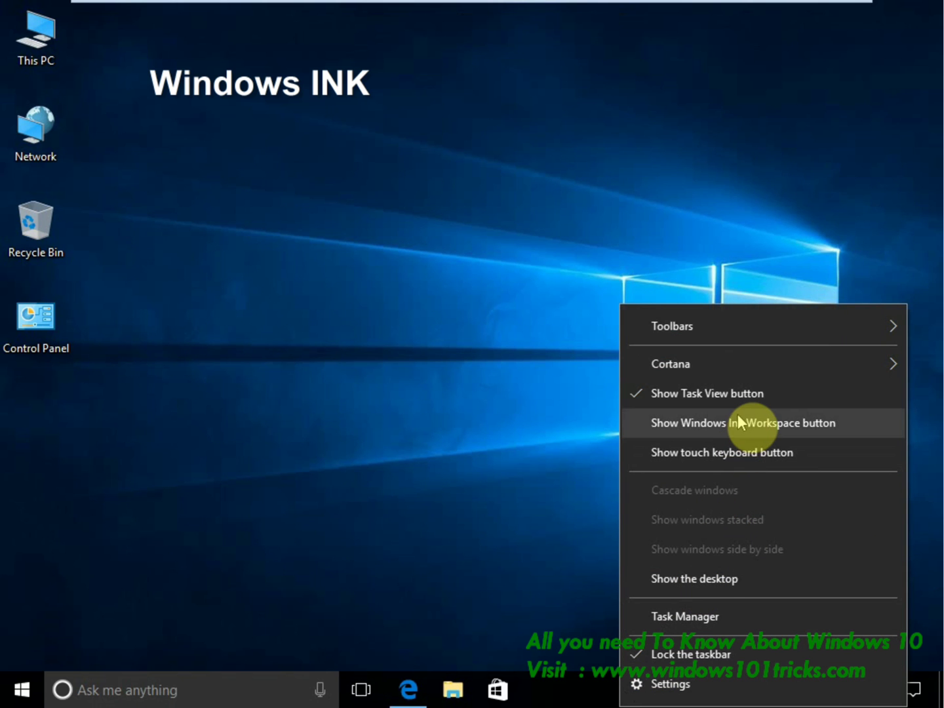
{"action": "left_click", "coordinate": [646, 424]}
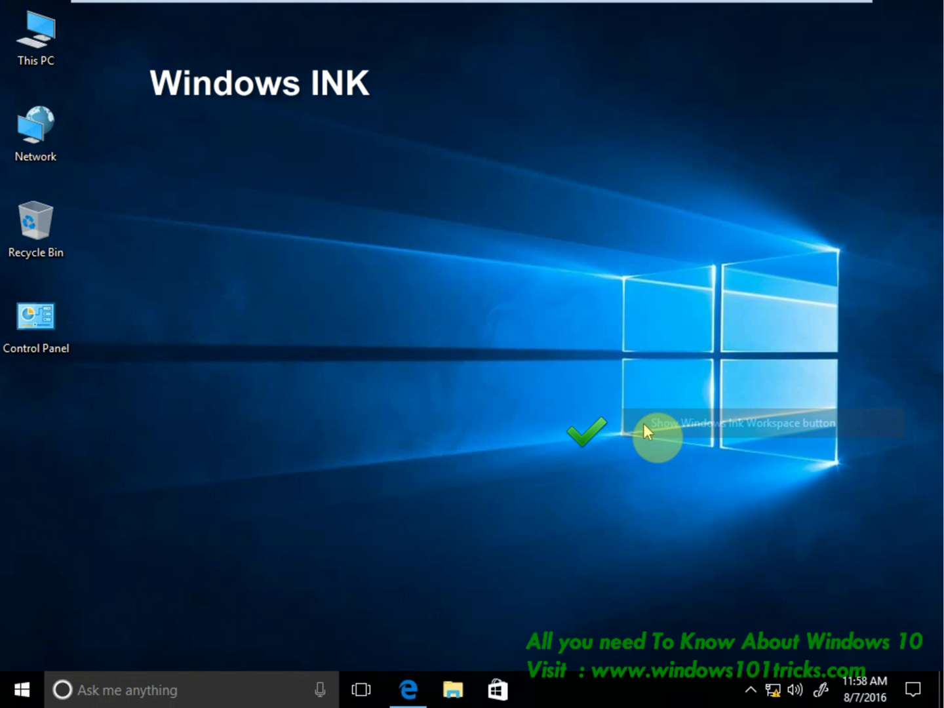
{"action": "left_click", "coordinate": [824, 695]}
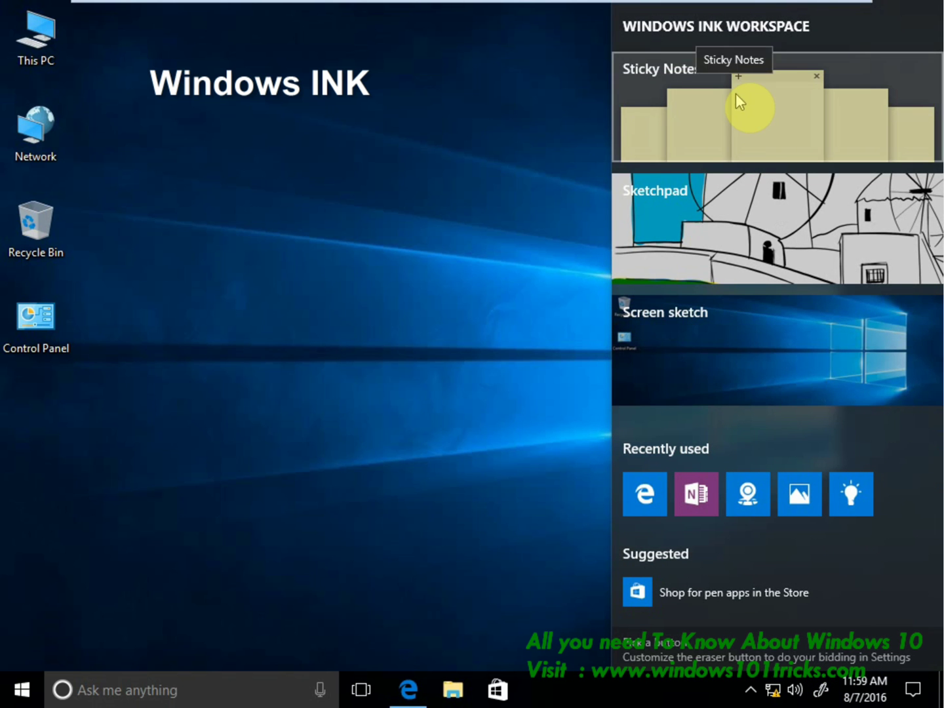
Start a new sticky note, allow insights, and type a reminder about a meeting today at 4pm.
{"action": "left_click", "coordinate": [759, 109]}
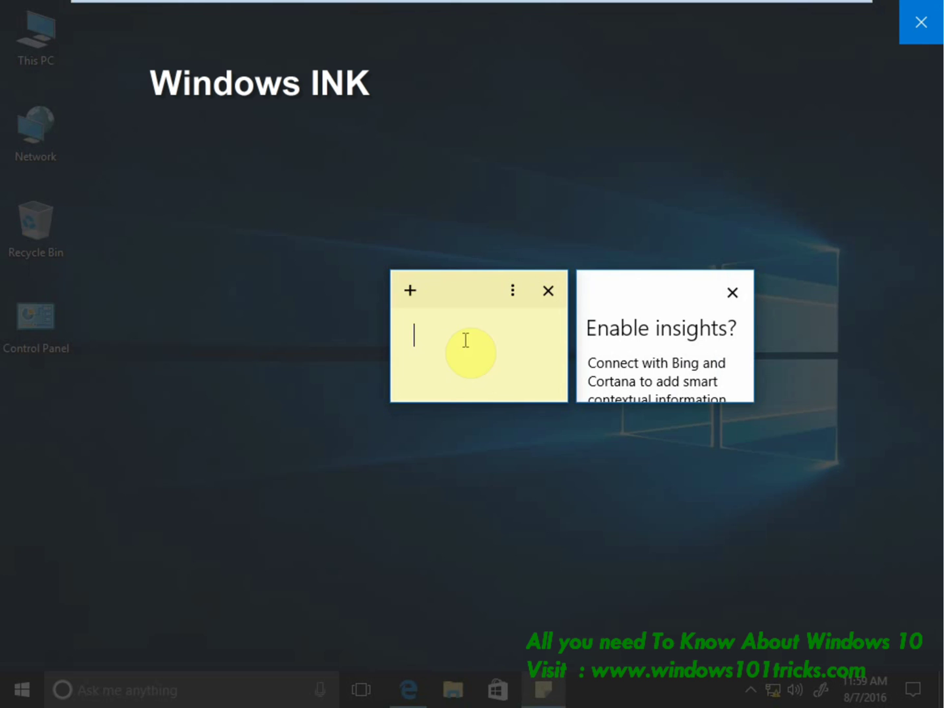
{"action": "left_click_drag", "start_coordinate": [697, 287], "coordinate": [696, 228]}
{"action": "left_click_drag", "start_coordinate": [688, 346], "coordinate": [742, 610]}
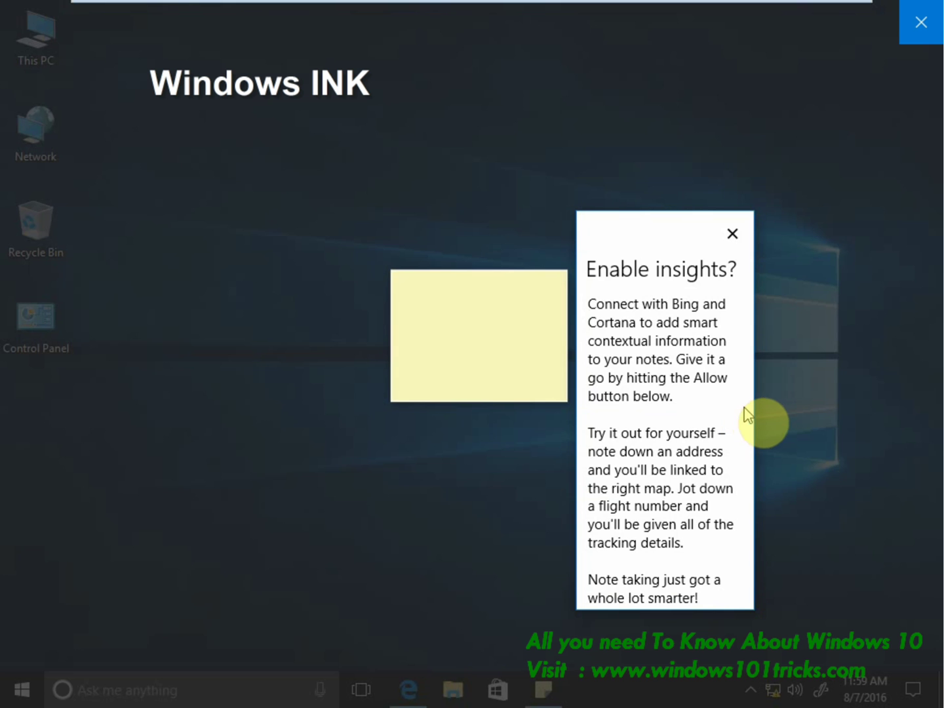
{"action": "left_click_drag", "start_coordinate": [755, 410], "coordinate": [816, 410]}
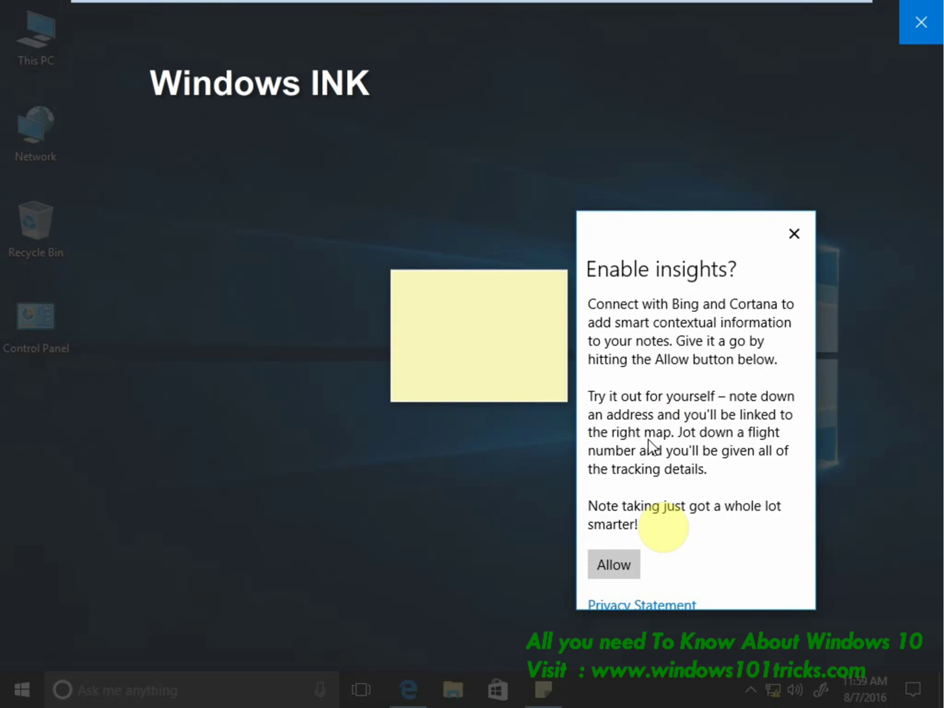
{"action": "left_click", "coordinate": [615, 565]}
{"action": "type", "text": "meeting with srikan"}
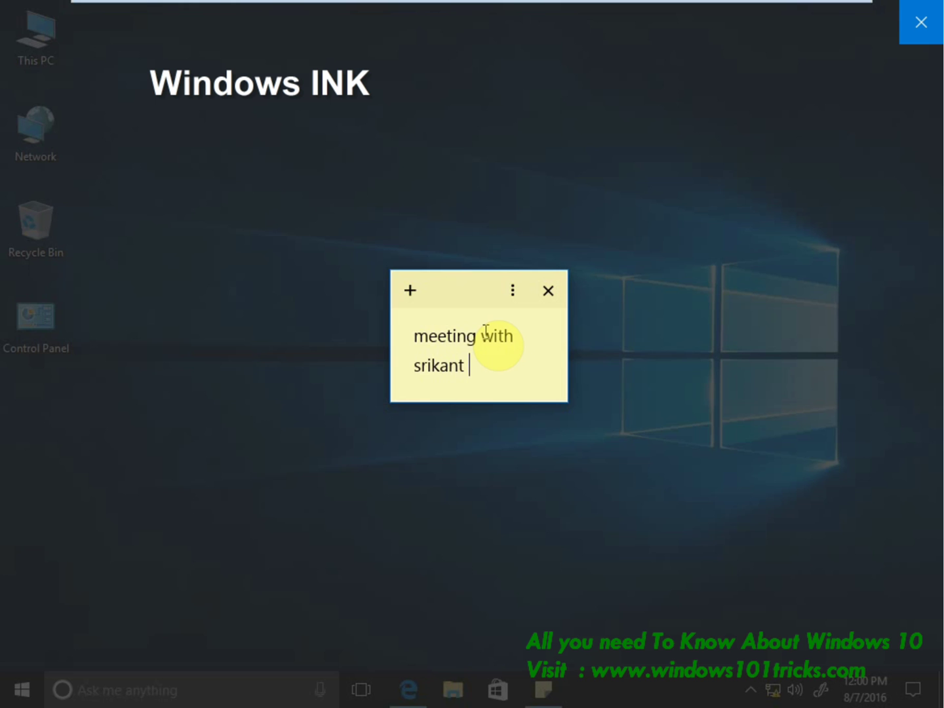
{"action": "type", "text": "today 4"}
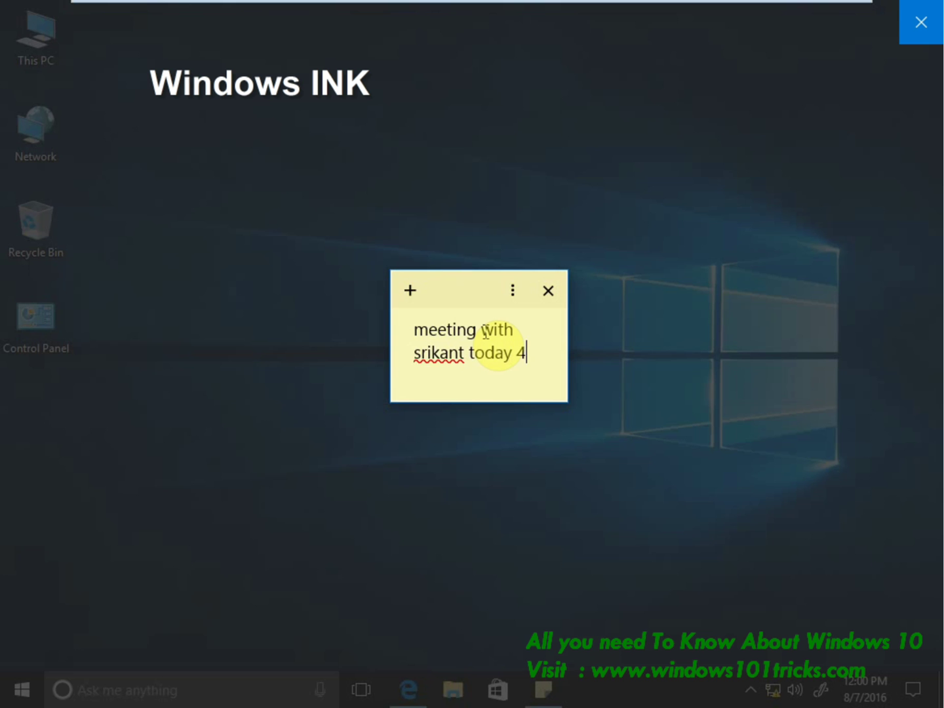
{"action": "type", "text": "pm"}
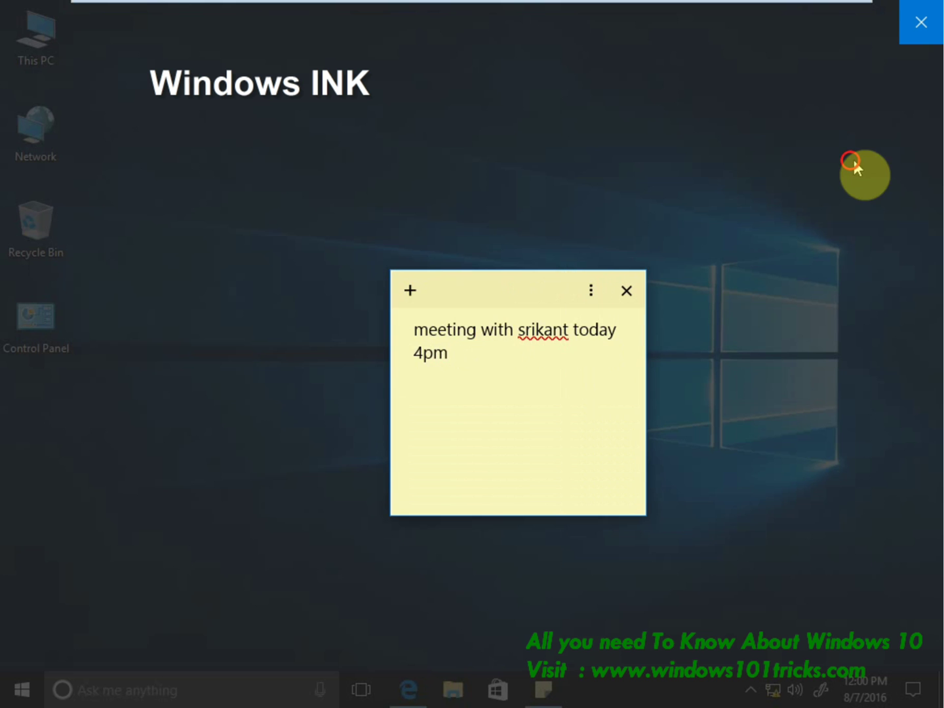
Drag the meeting note up near the top of the screen.
{"action": "left_click", "coordinate": [920, 30]}
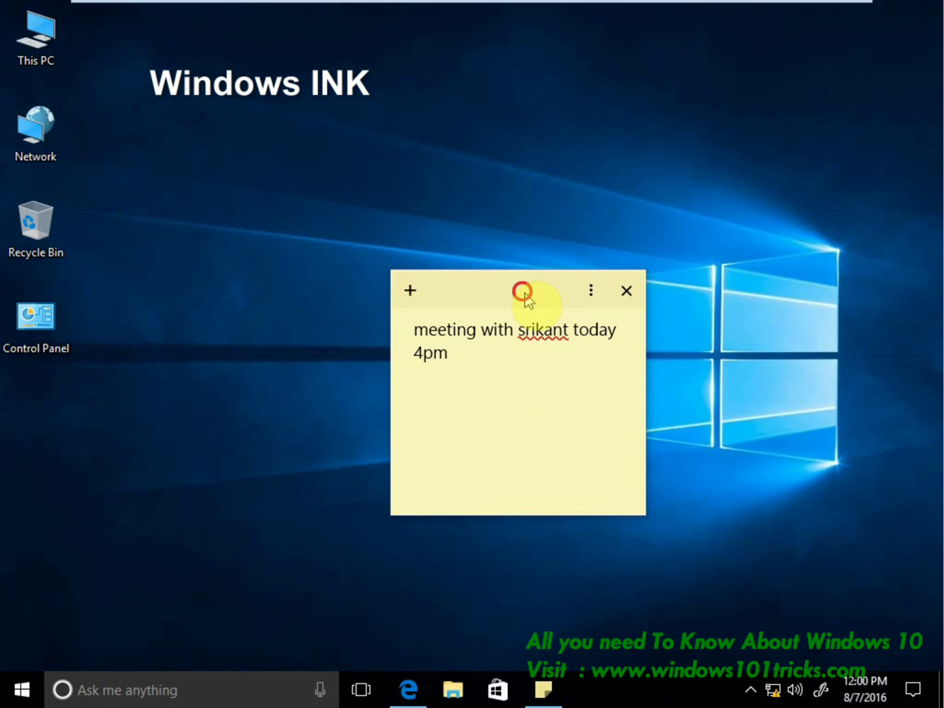
{"action": "left_click_drag", "start_coordinate": [522, 290], "coordinate": [599, 190]}
{"action": "left_click_drag", "start_coordinate": [662, 188], "coordinate": [593, 161]}
Try pink, purple, yellow and green on the note, settle on blue, then reopen Ink Workspace.
{"action": "left_click", "coordinate": [598, 153]}
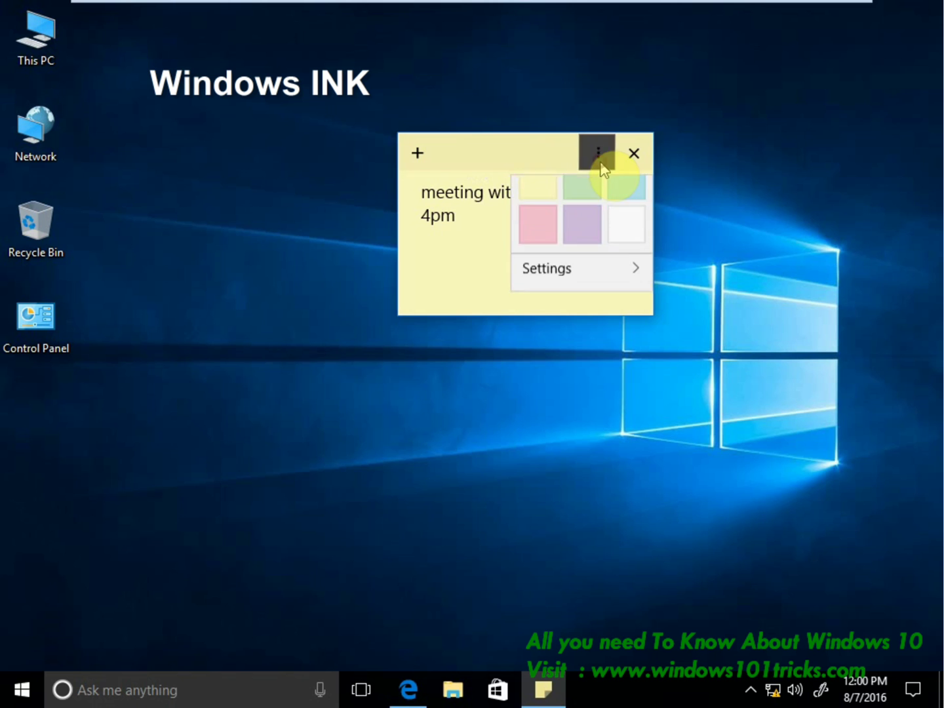
{"action": "left_click", "coordinate": [534, 245]}
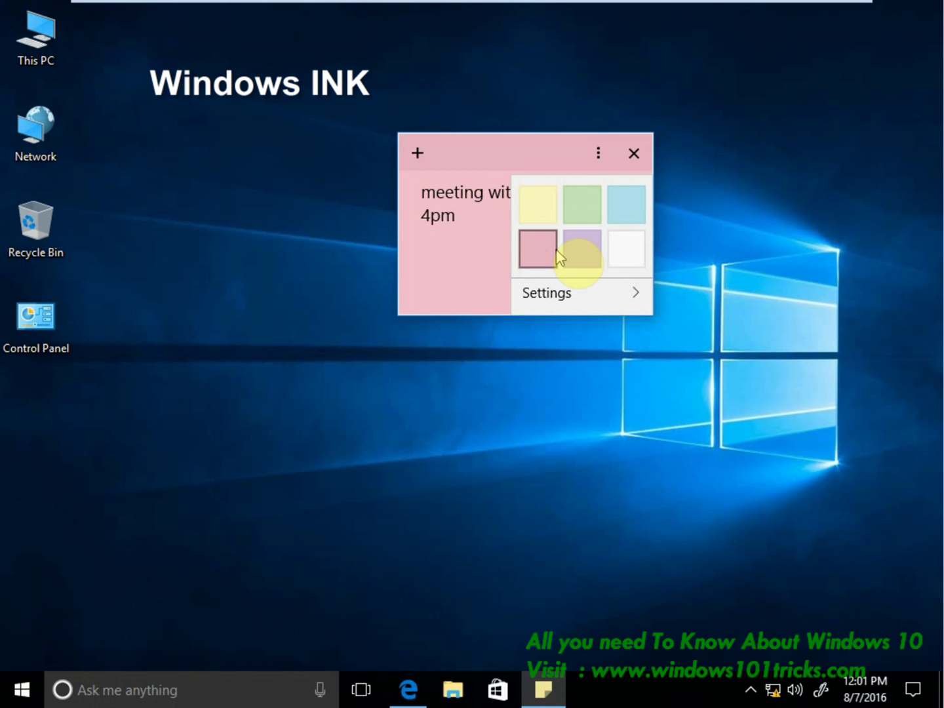
{"action": "left_click", "coordinate": [579, 249]}
{"action": "left_click", "coordinate": [555, 206]}
{"action": "left_click", "coordinate": [584, 209]}
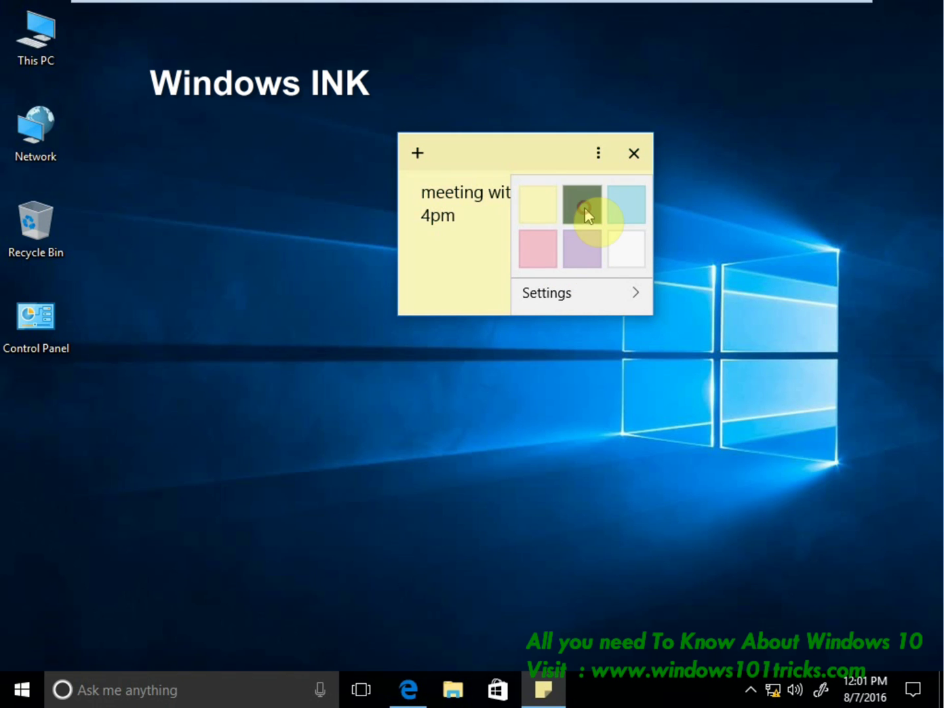
{"action": "left_click", "coordinate": [634, 216]}
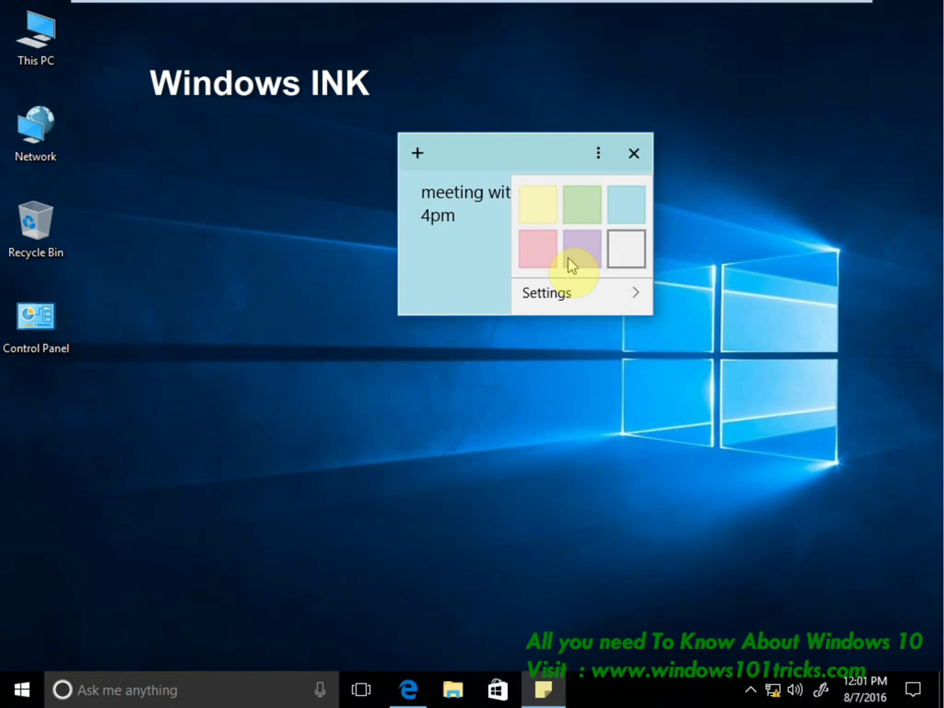
{"action": "left_click", "coordinate": [558, 300]}
{"action": "left_click", "coordinate": [821, 689]}
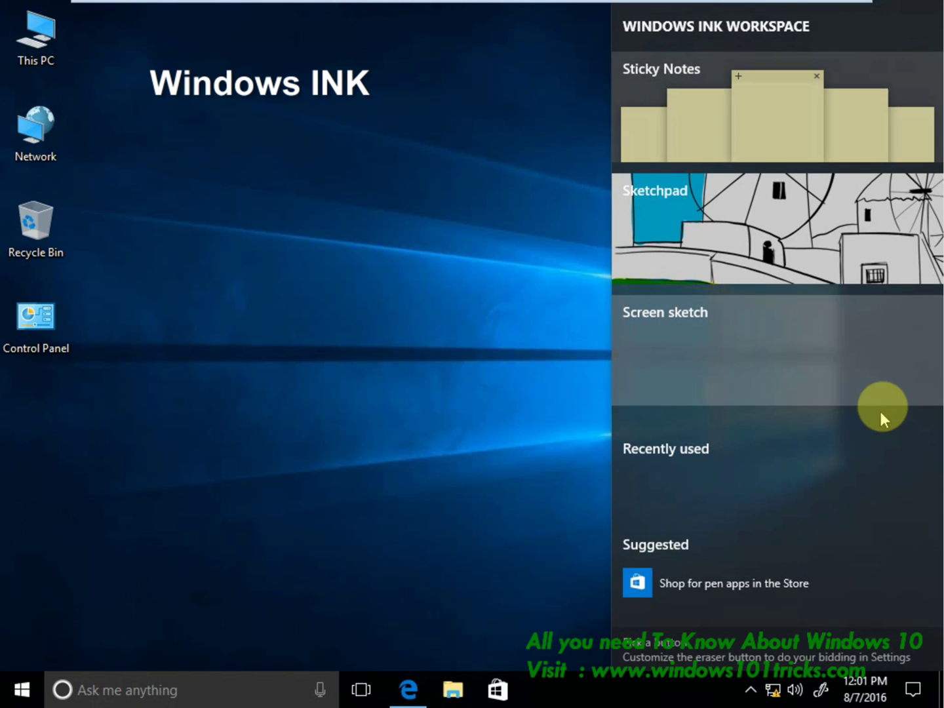
Open Sketchpad and draw black ink strokes across the windmill scene.
{"action": "left_click", "coordinate": [768, 221]}
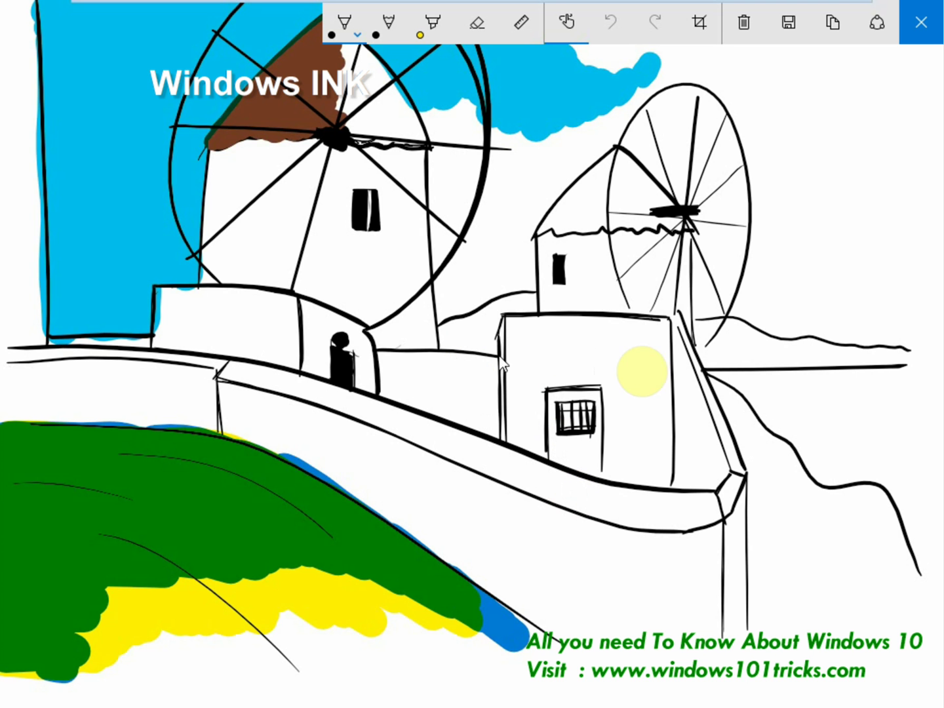
{"action": "mouse_move", "coordinate": [183, 269]}
{"action": "left_mouse_down"}
{"action": "mouse_move", "coordinate": [336, 277]}
{"action": "mouse_move", "coordinate": [236, 436]}
{"action": "mouse_move", "coordinate": [505, 449]}
{"action": "left_mouse_up"}
{"action": "mouse_move", "coordinate": [456, 550]}
{"action": "left_mouse_down"}
{"action": "mouse_move", "coordinate": [484, 554]}
{"action": "mouse_move", "coordinate": [715, 496]}
{"action": "left_mouse_up"}
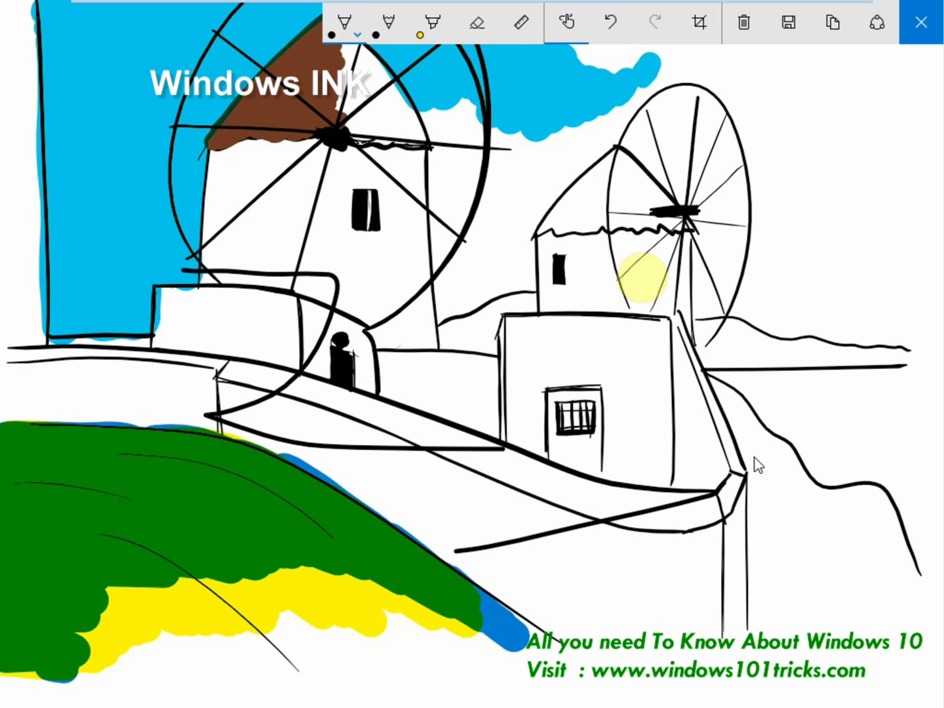
Circle the right windmill's hub in orange ink.
{"action": "left_click", "coordinate": [346, 40]}
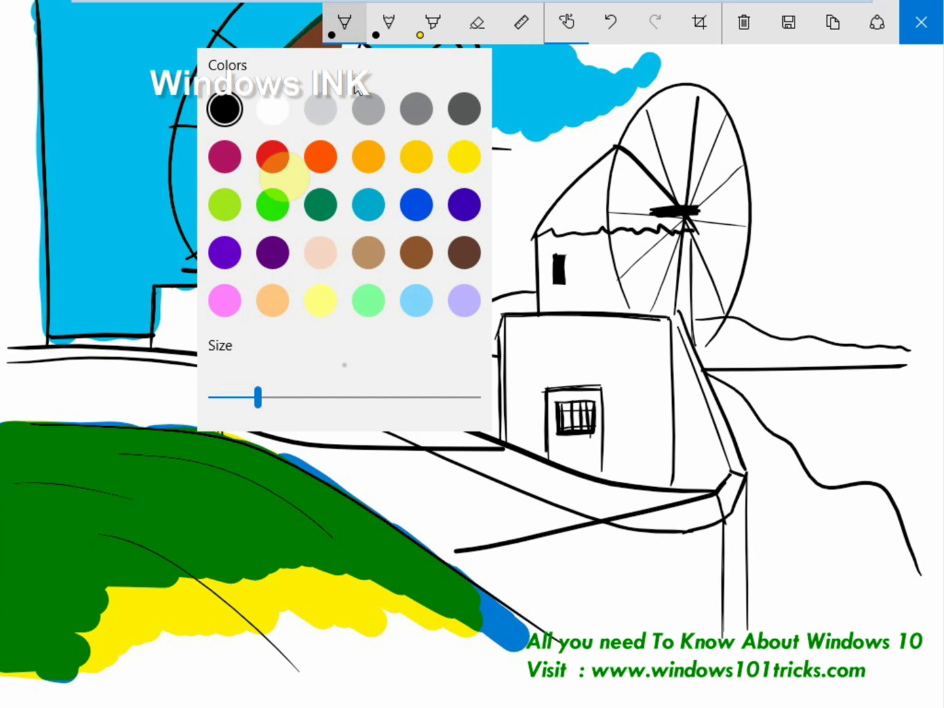
{"action": "left_click", "coordinate": [205, 162]}
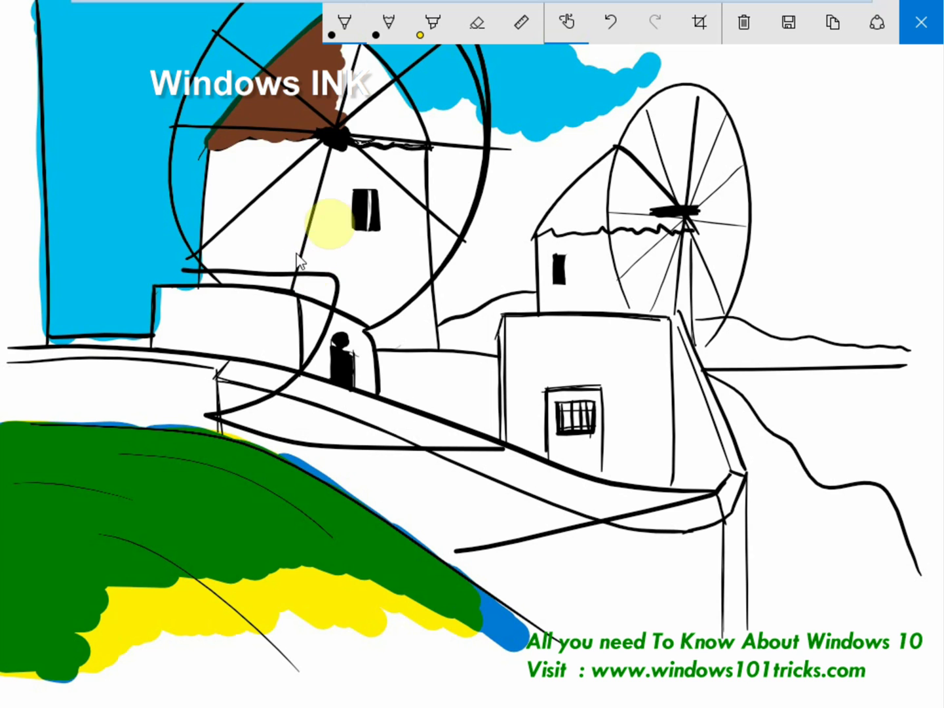
{"action": "left_click", "coordinate": [345, 32]}
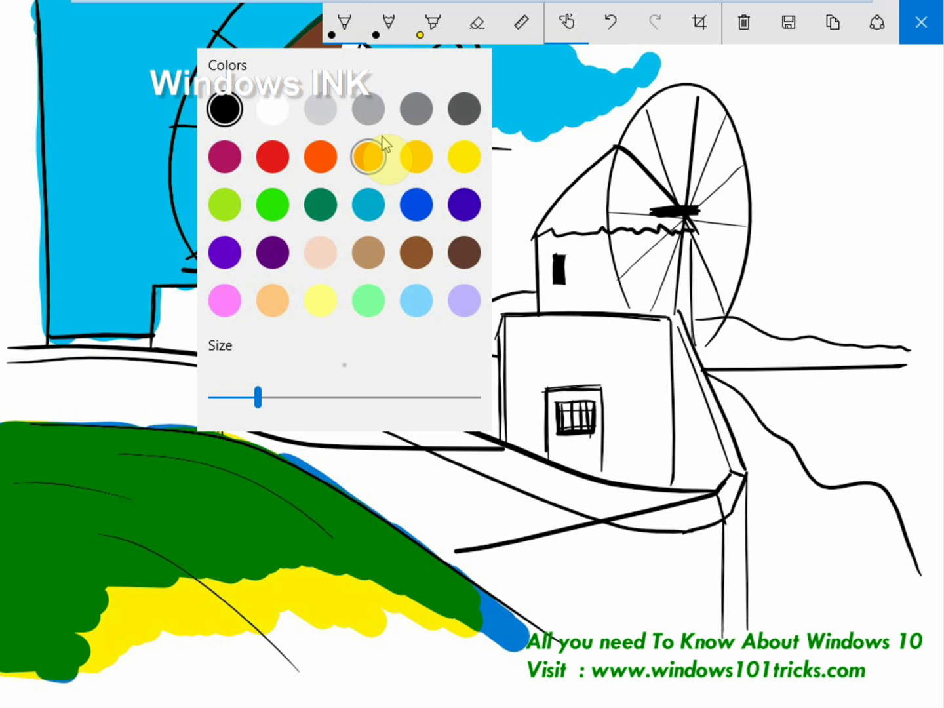
{"action": "left_click", "coordinate": [368, 158]}
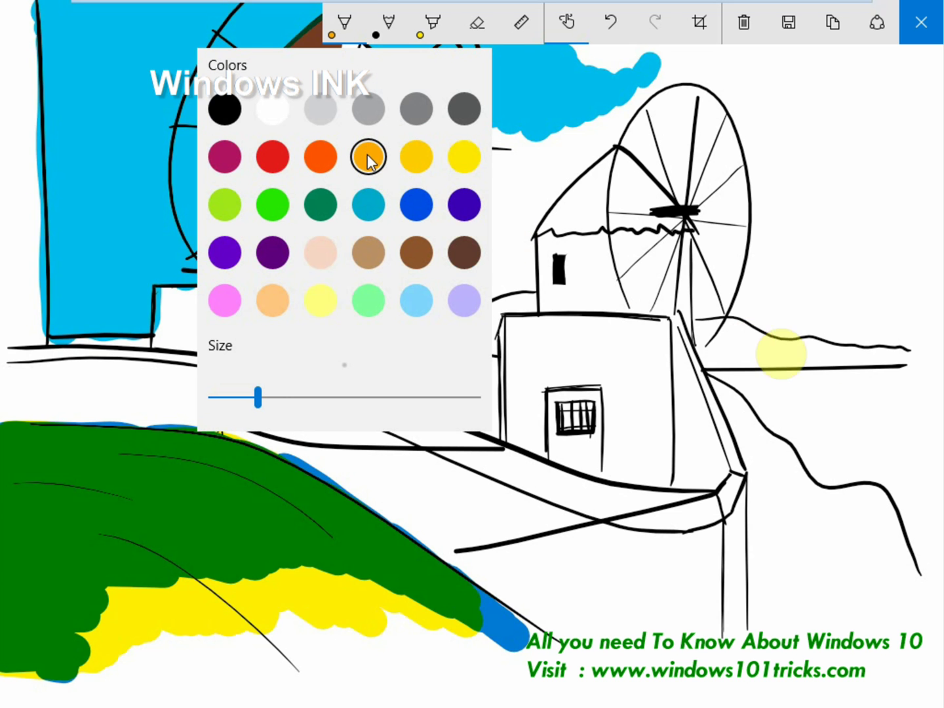
{"action": "left_click", "coordinate": [874, 373]}
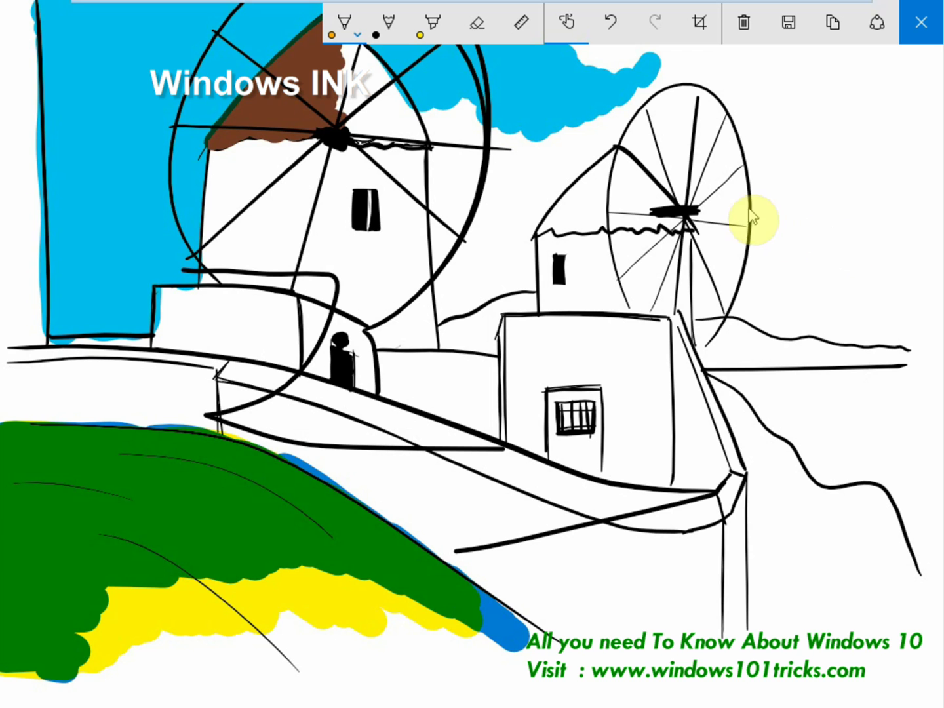
{"action": "mouse_move", "coordinate": [734, 203]}
{"action": "left_mouse_down"}
{"action": "mouse_move", "coordinate": [797, 223]}
{"action": "mouse_move", "coordinate": [787, 275]}
{"action": "mouse_move", "coordinate": [724, 235]}
{"action": "left_mouse_up"}
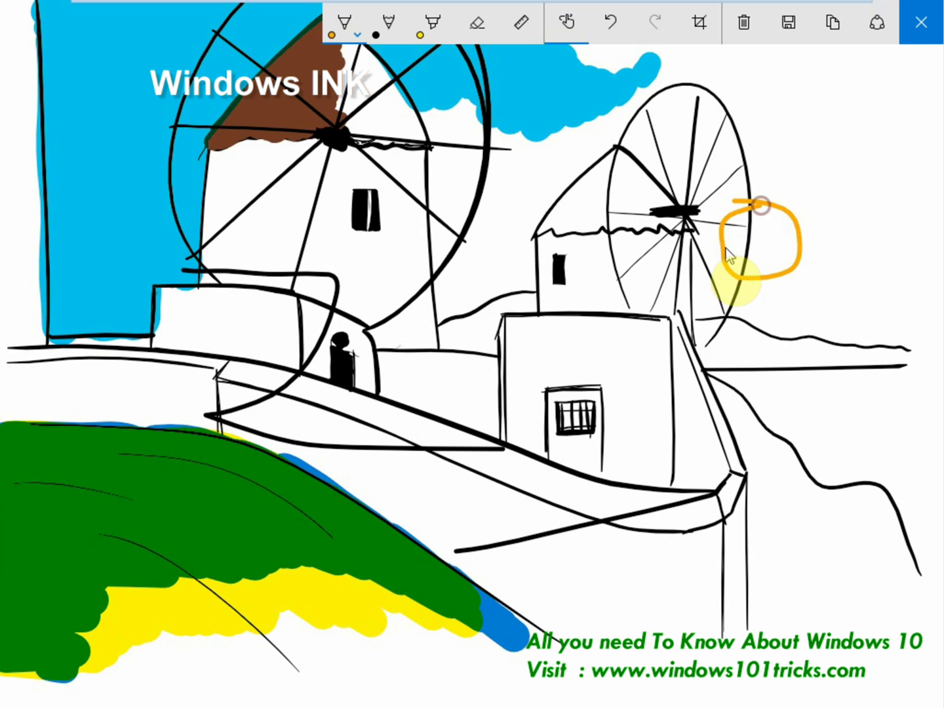
Add two light-blue pencil strokes to the right of the orange circle.
{"action": "left_click", "coordinate": [389, 22]}
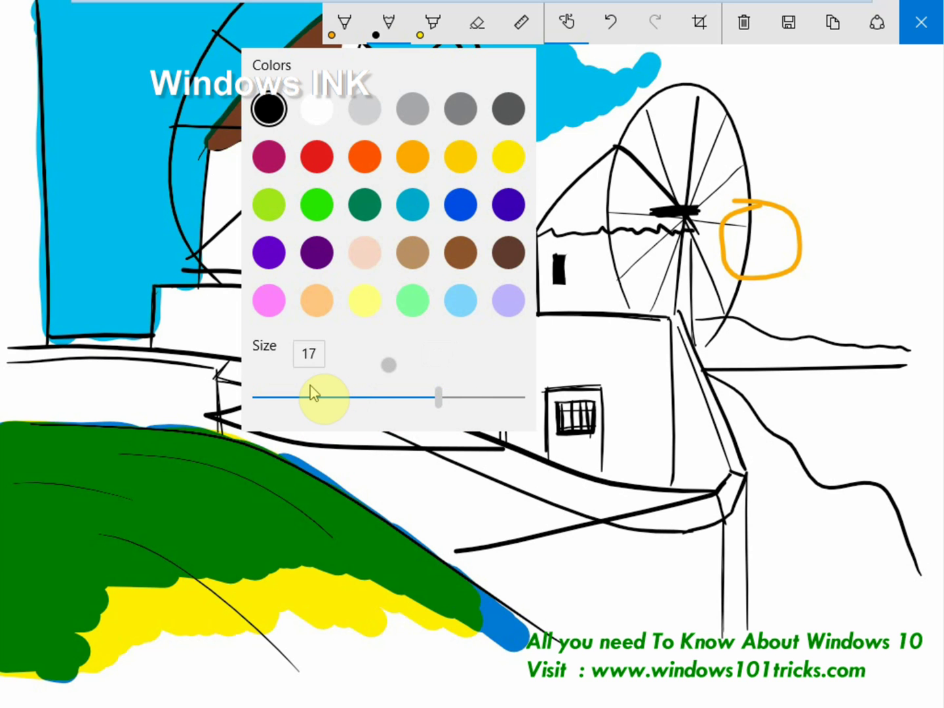
{"action": "key", "text": "Escape"}
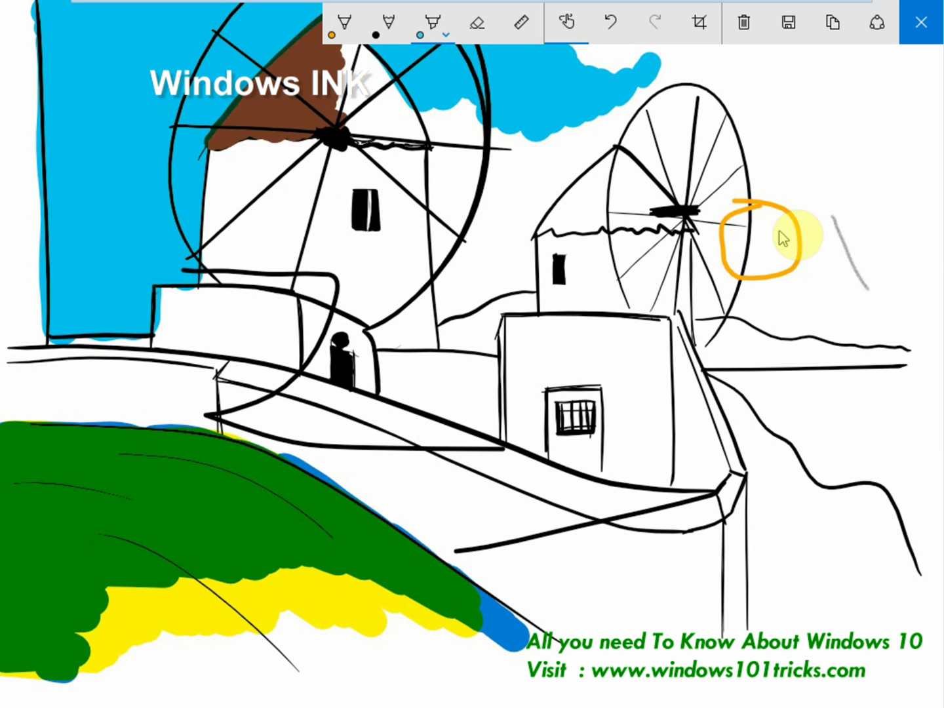
{"action": "left_click_drag", "start_coordinate": [833, 168], "coordinate": [844, 326]}
{"action": "left_click_drag", "start_coordinate": [827, 250], "coordinate": [807, 392]}
{"action": "left_click", "coordinate": [480, 30]}
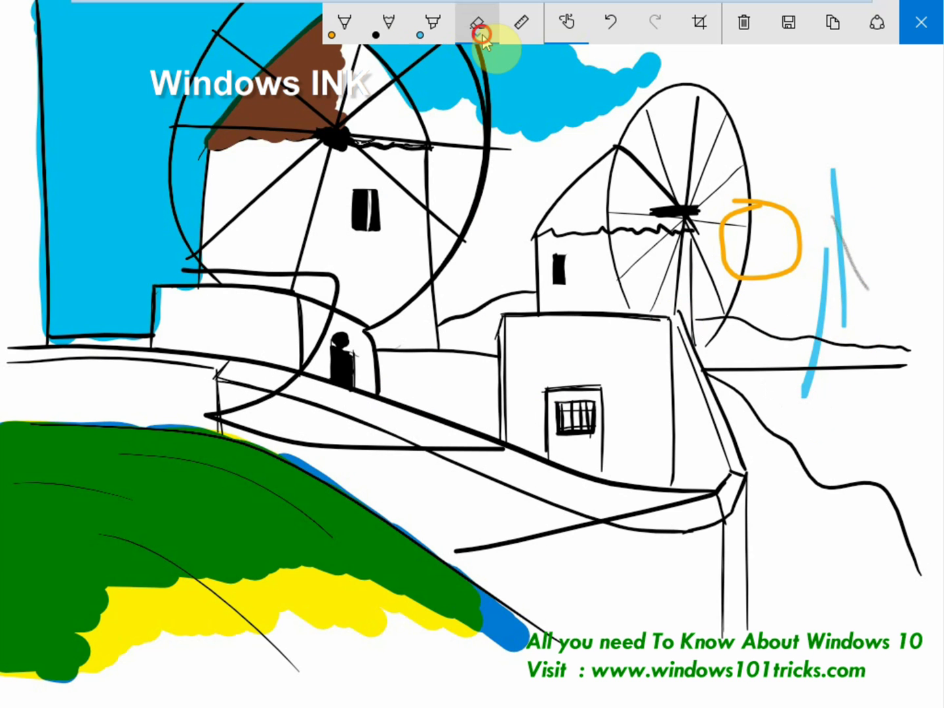
{"action": "left_click", "coordinate": [481, 35]}
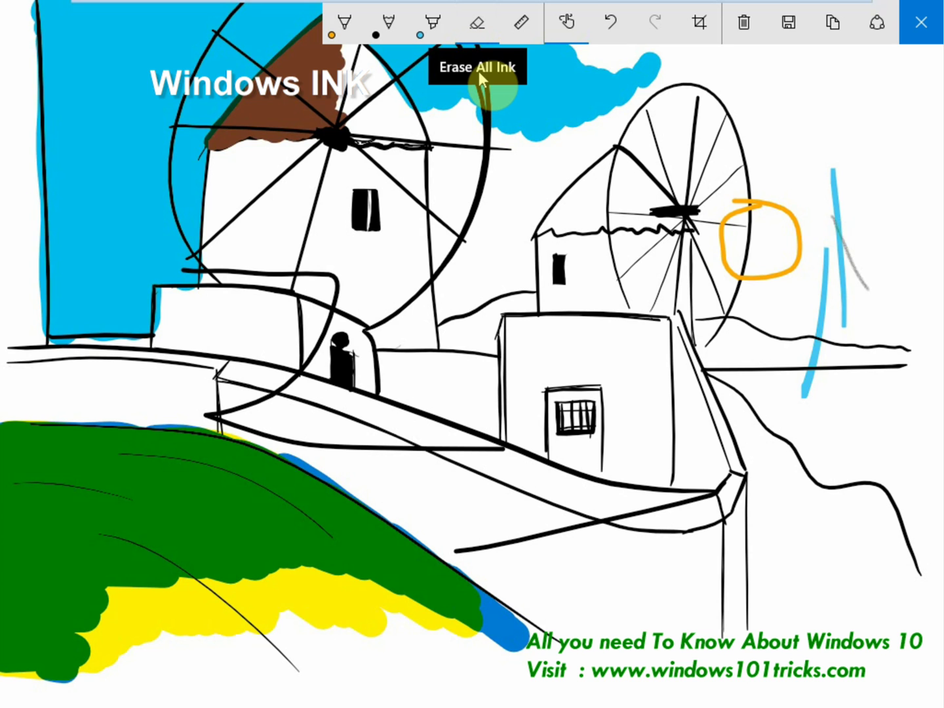
Erase all ink, draw two blue highlighter test strokes, then erase all ink again.
{"action": "left_click", "coordinate": [479, 71]}
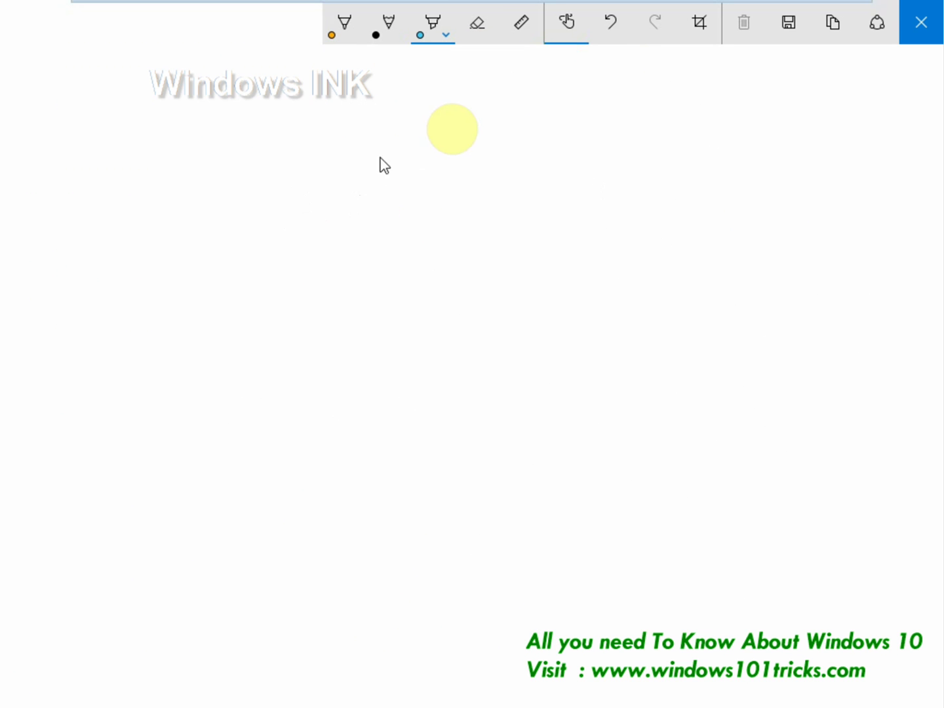
{"action": "mouse_move", "coordinate": [162, 217]}
{"action": "left_mouse_down"}
{"action": "mouse_move", "coordinate": [192, 221]}
{"action": "mouse_move", "coordinate": [421, 396]}
{"action": "left_mouse_up"}
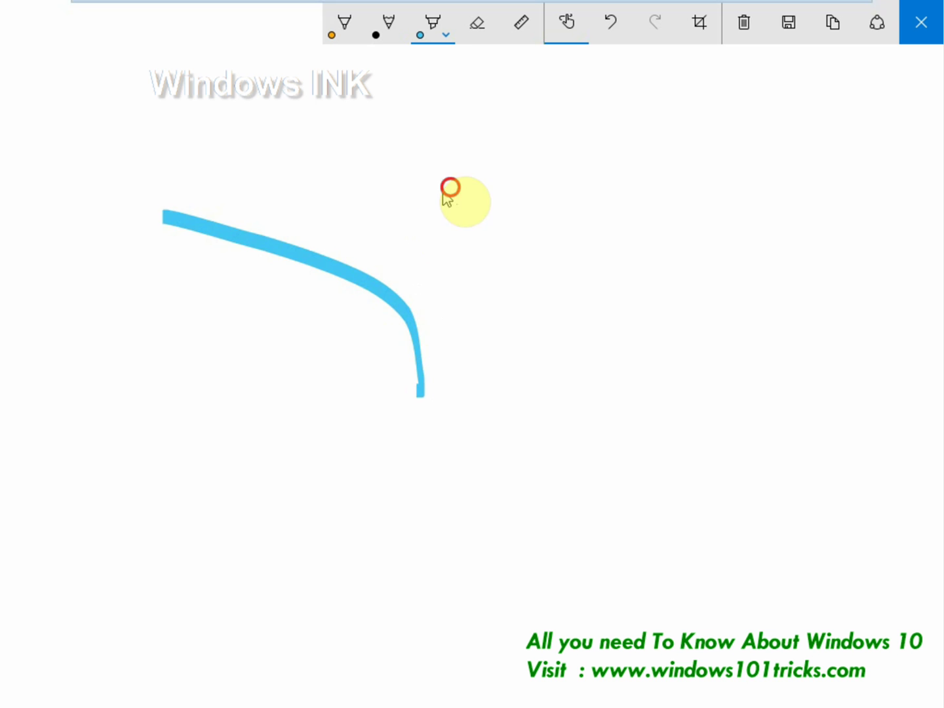
{"action": "mouse_move", "coordinate": [451, 181]}
{"action": "left_mouse_down"}
{"action": "mouse_move", "coordinate": [451, 379]}
{"action": "mouse_move", "coordinate": [518, 427]}
{"action": "left_mouse_up"}
{"action": "left_click", "coordinate": [478, 26]}
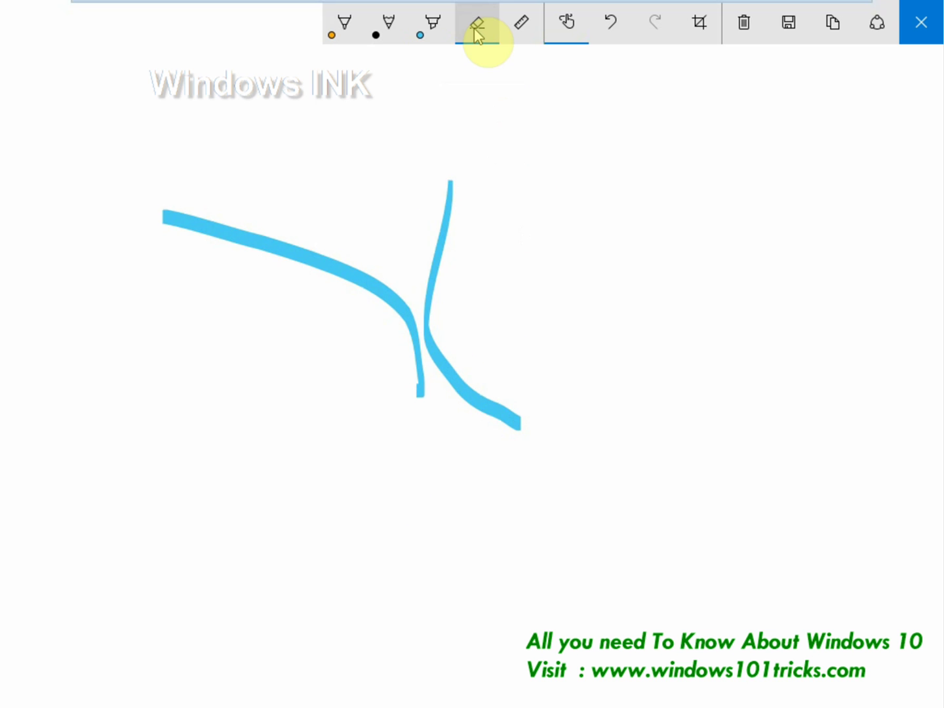
{"action": "left_click", "coordinate": [474, 62]}
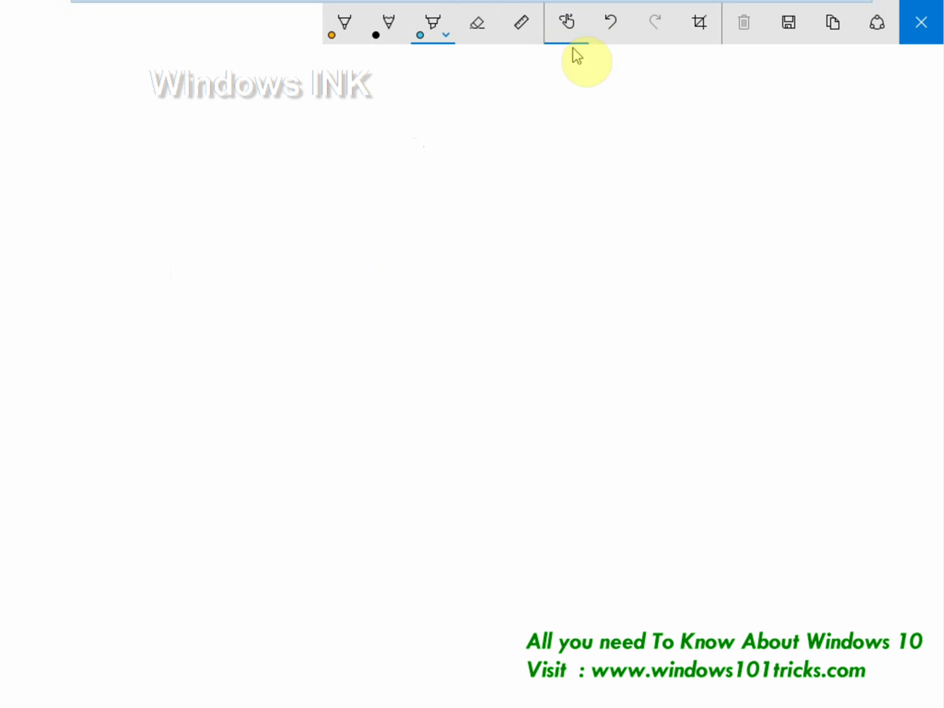
Show the ruler and draw two parallel diagonal black lines along its edges.
{"action": "left_click", "coordinate": [522, 25]}
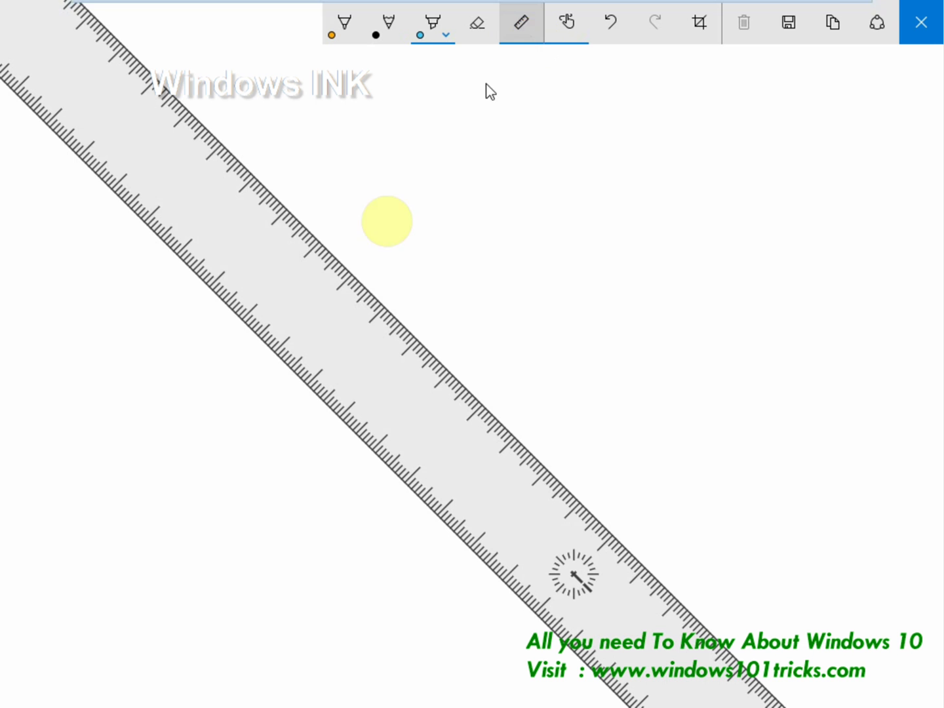
{"action": "left_click", "coordinate": [353, 34]}
{"action": "left_click", "coordinate": [227, 113]}
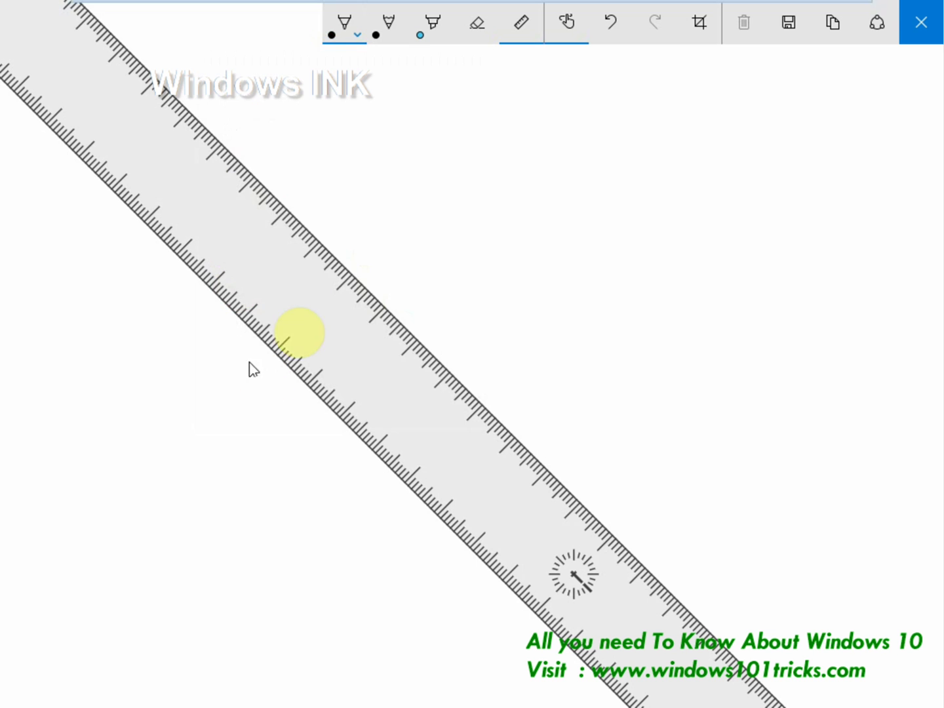
{"action": "left_click_drag", "start_coordinate": [256, 169], "coordinate": [292, 196]}
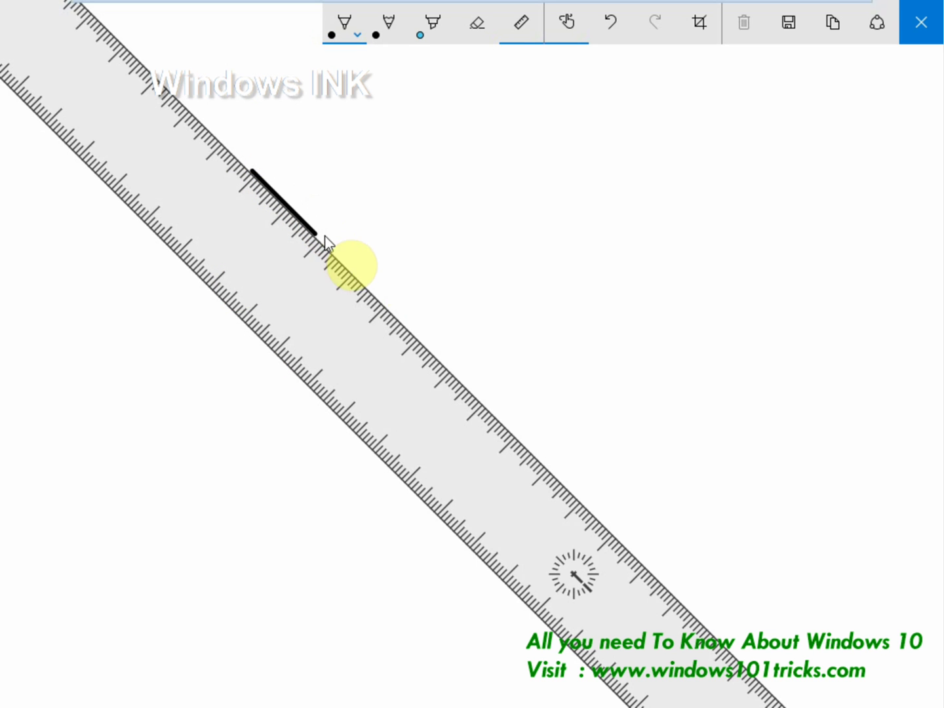
{"action": "mouse_move", "coordinate": [324, 235]}
{"action": "left_mouse_down"}
{"action": "mouse_move", "coordinate": [383, 302]}
{"action": "mouse_move", "coordinate": [476, 371]}
{"action": "mouse_move", "coordinate": [652, 593]}
{"action": "left_mouse_up"}
{"action": "mouse_move", "coordinate": [130, 231]}
{"action": "left_mouse_down"}
{"action": "mouse_move", "coordinate": [196, 278]}
{"action": "mouse_move", "coordinate": [381, 505]}
{"action": "mouse_move", "coordinate": [554, 675]}
{"action": "left_mouse_up"}
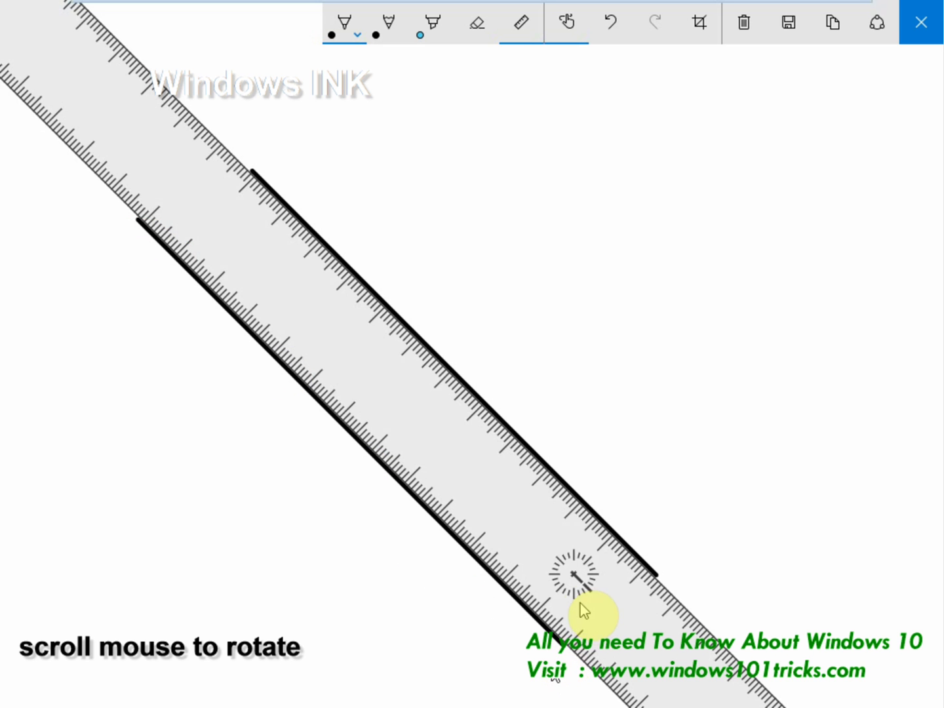
Rotate the ruler horizontal, rule horizontal strokes across the diagonals, and add two small dots.
{"action": "scroll", "coordinate": [584, 610], "scroll_direction": "up", "scroll_amount": 10}
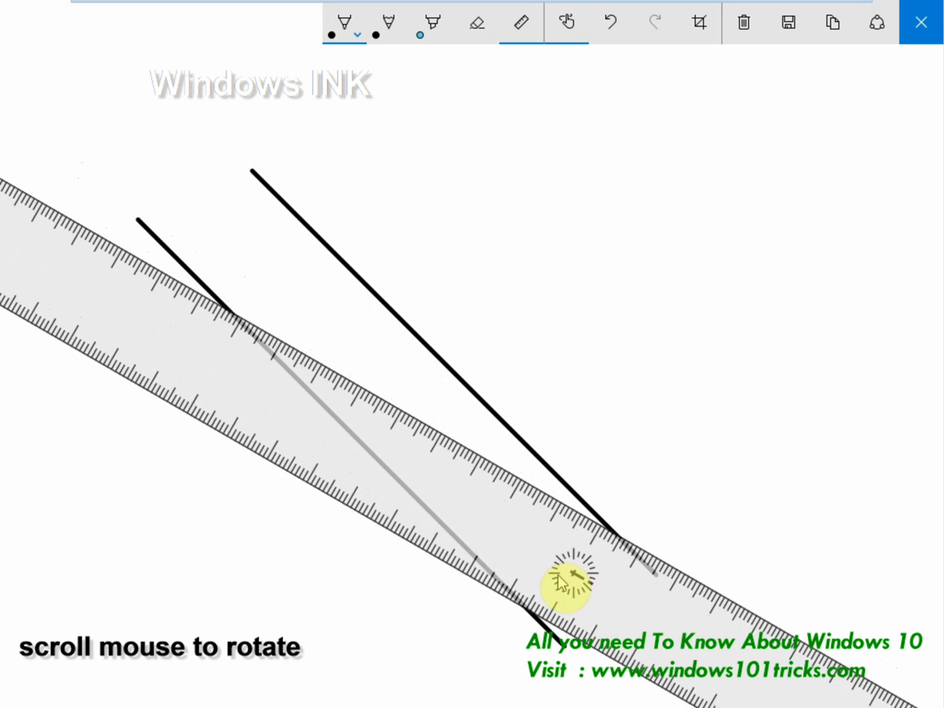
{"action": "scroll", "coordinate": [559, 576], "scroll_direction": "up", "scroll_amount": 15}
{"action": "left_click", "coordinate": [509, 548]}
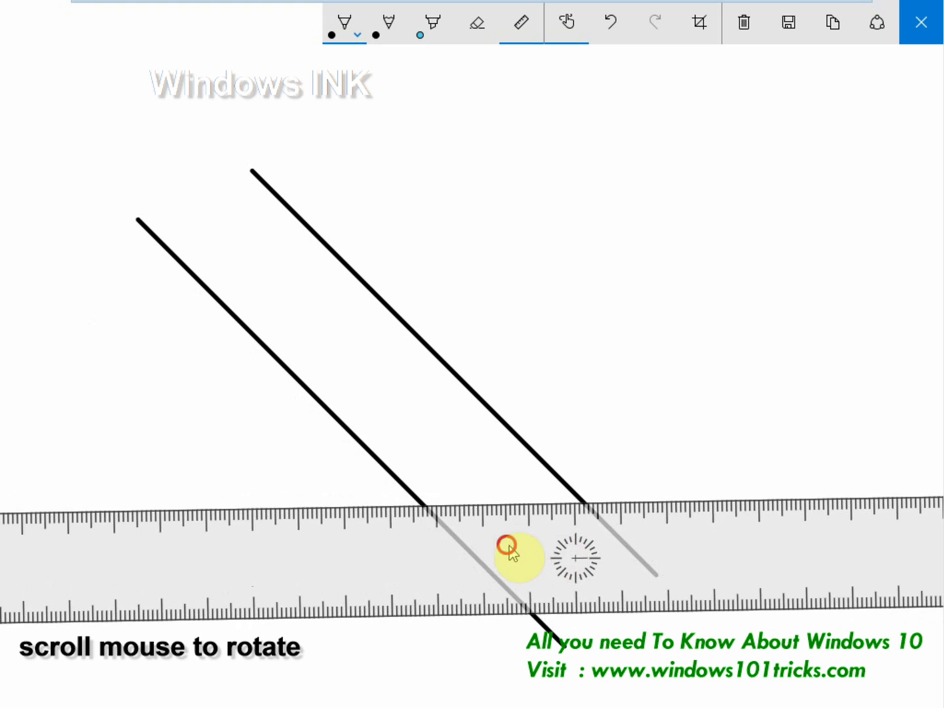
{"action": "mouse_move", "coordinate": [509, 548]}
{"action": "left_mouse_down"}
{"action": "mouse_move", "coordinate": [482, 445]}
{"action": "mouse_move", "coordinate": [446, 374]}
{"action": "mouse_move", "coordinate": [404, 400]}
{"action": "left_mouse_up"}
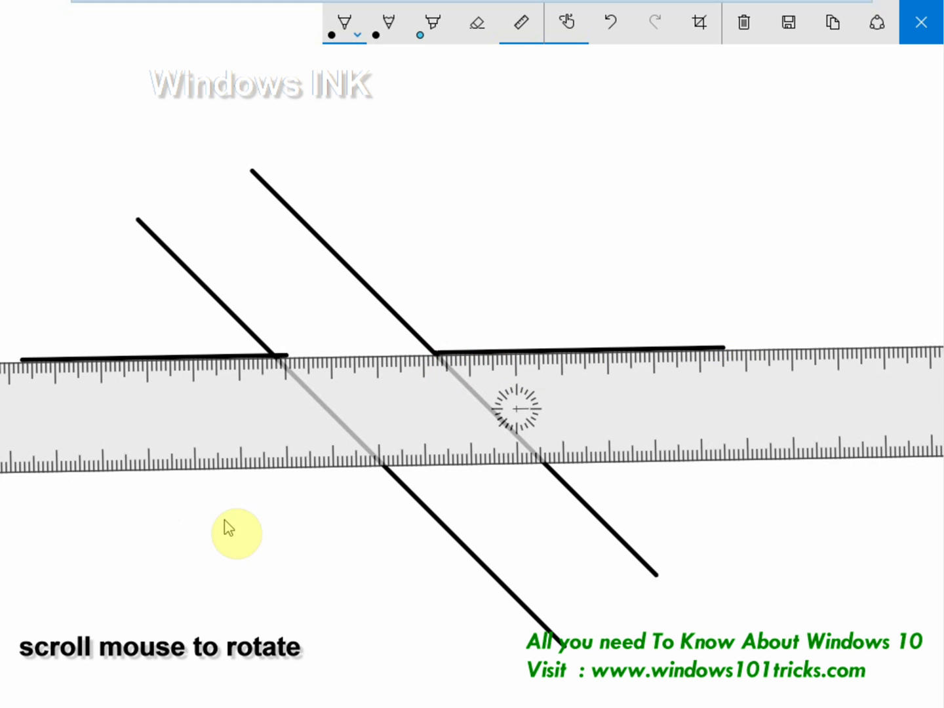
{"action": "left_click_drag", "start_coordinate": [109, 499], "coordinate": [345, 505]}
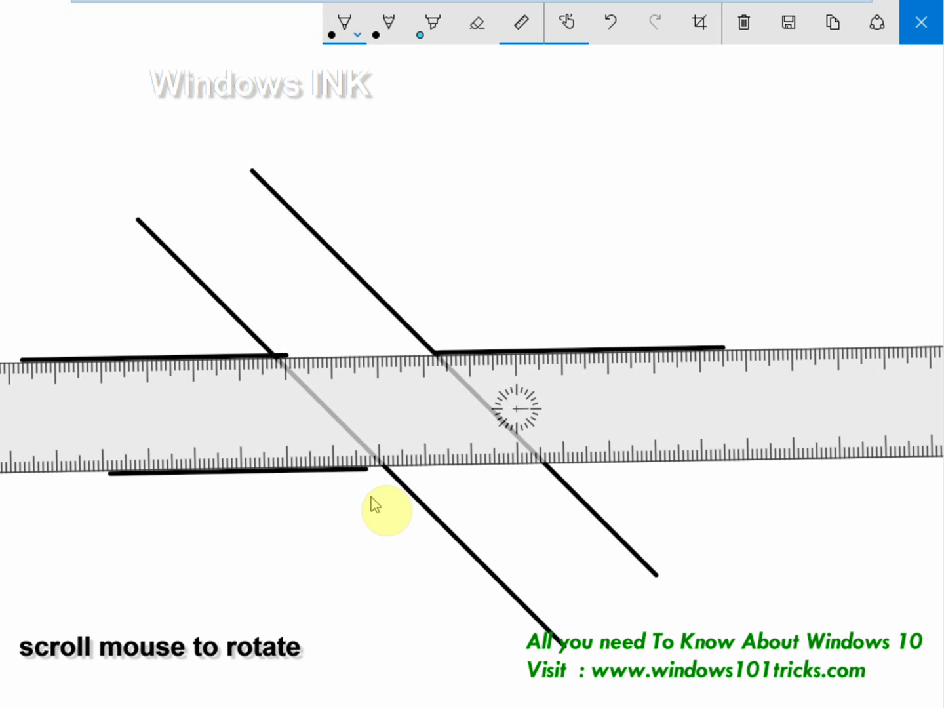
{"action": "left_click_drag", "start_coordinate": [371, 496], "coordinate": [387, 497]}
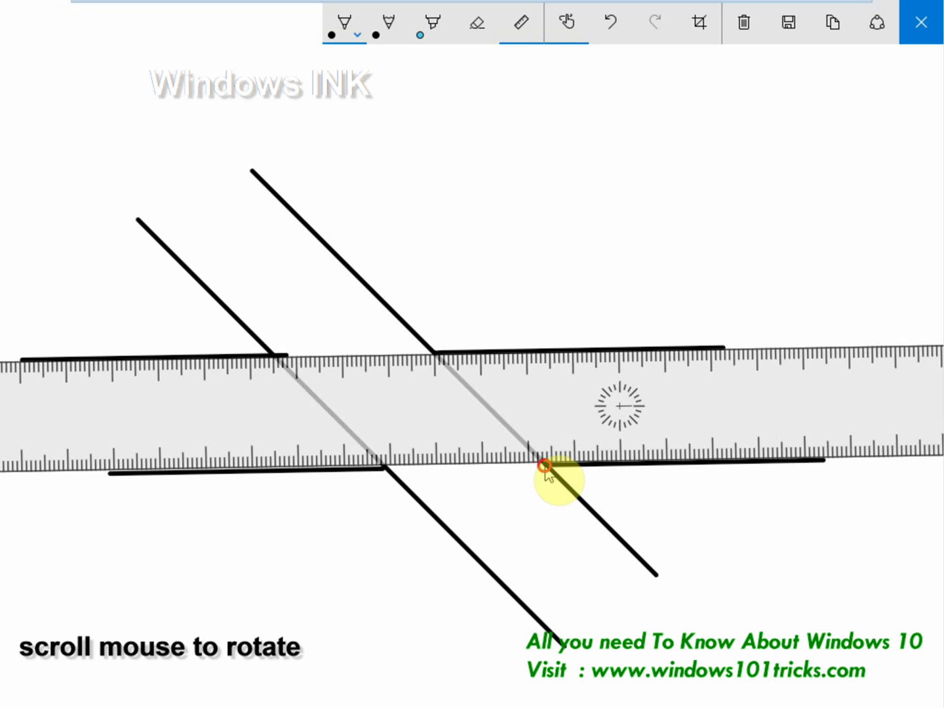
{"action": "left_click", "coordinate": [44, 287]}
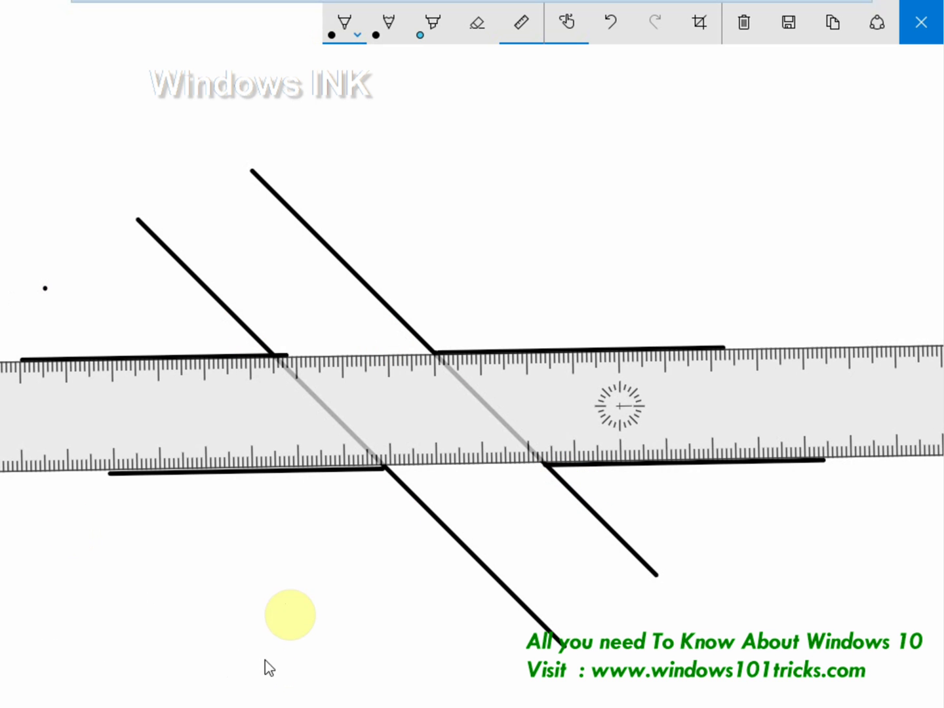
{"action": "left_click", "coordinate": [275, 598]}
Rotate the ruler again and slide it across the drawing.
{"action": "mouse_move", "coordinate": [369, 435]}
{"action": "left_mouse_down"}
{"action": "mouse_move", "coordinate": [393, 662]}
{"action": "mouse_move", "coordinate": [352, 676]}
{"action": "mouse_move", "coordinate": [386, 544]}
{"action": "mouse_move", "coordinate": [373, 369]}
{"action": "mouse_move", "coordinate": [420, 352]}
{"action": "left_mouse_up"}
{"action": "scroll", "coordinate": [422, 354], "scroll_direction": "up", "scroll_amount": 10}
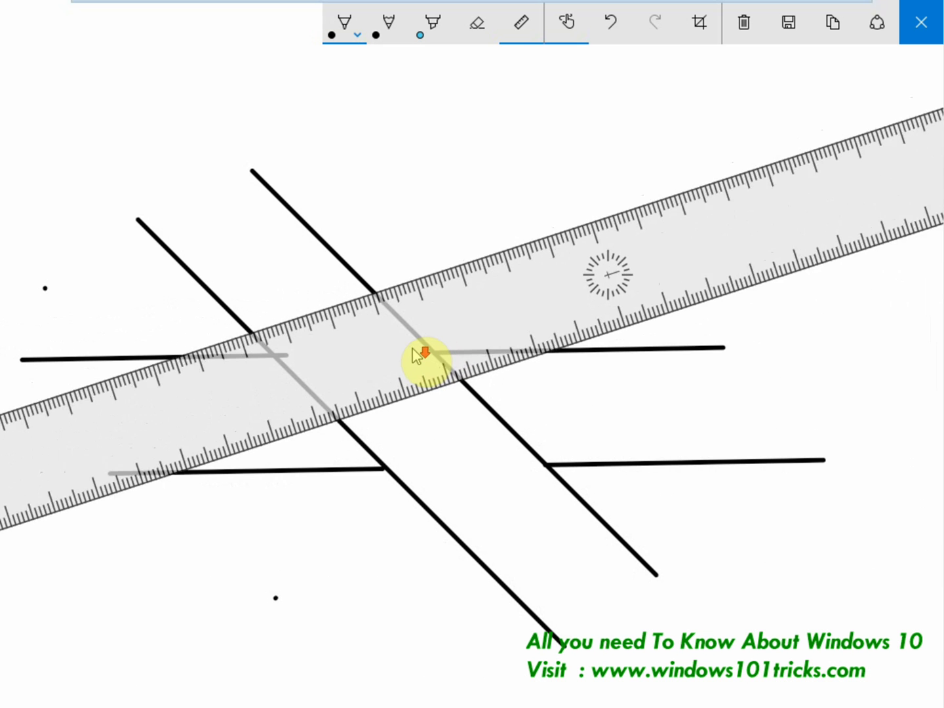
{"action": "scroll", "coordinate": [422, 355], "scroll_direction": "up", "scroll_amount": 15}
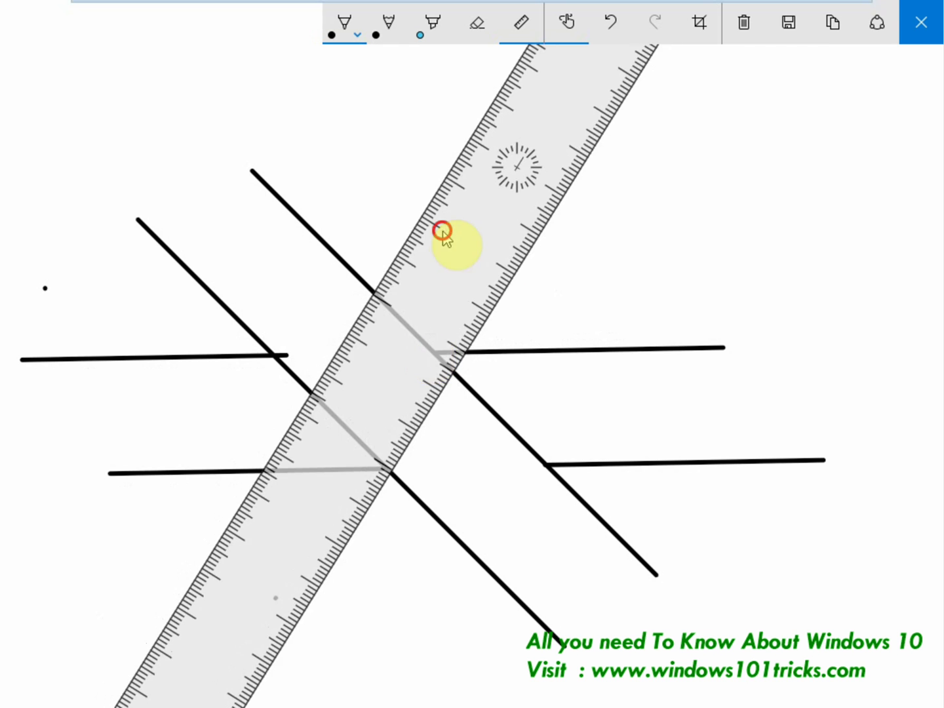
{"action": "left_click_drag", "start_coordinate": [443, 237], "coordinate": [675, 305]}
{"action": "left_click_drag", "start_coordinate": [725, 243], "coordinate": [599, 288]}
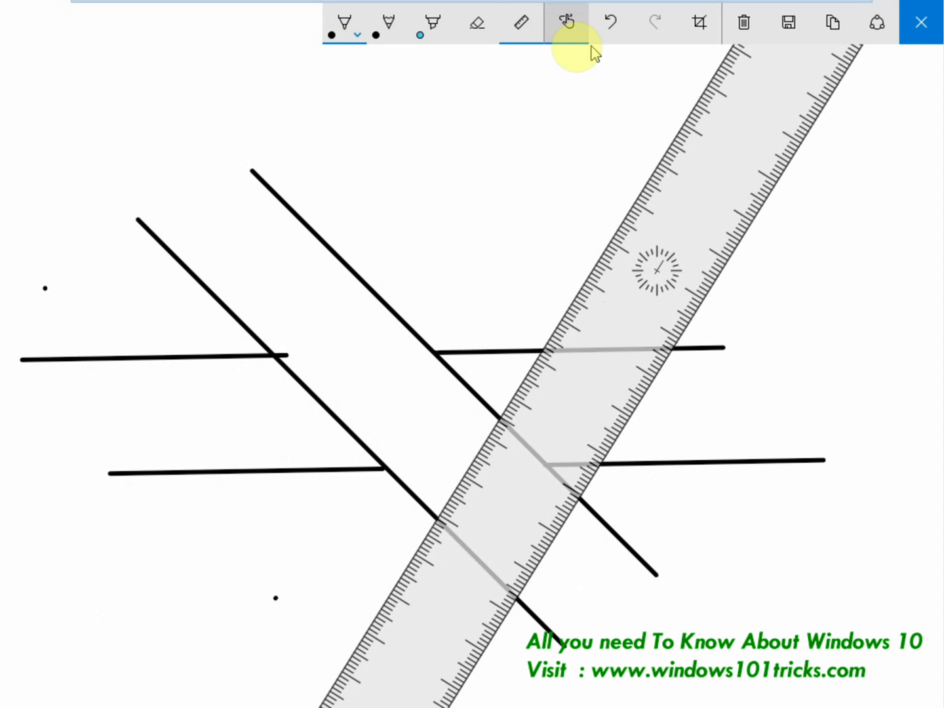
Hide the ruler, undo the last short stroke, and crop the sketch to a smaller area.
{"action": "left_click", "coordinate": [518, 24]}
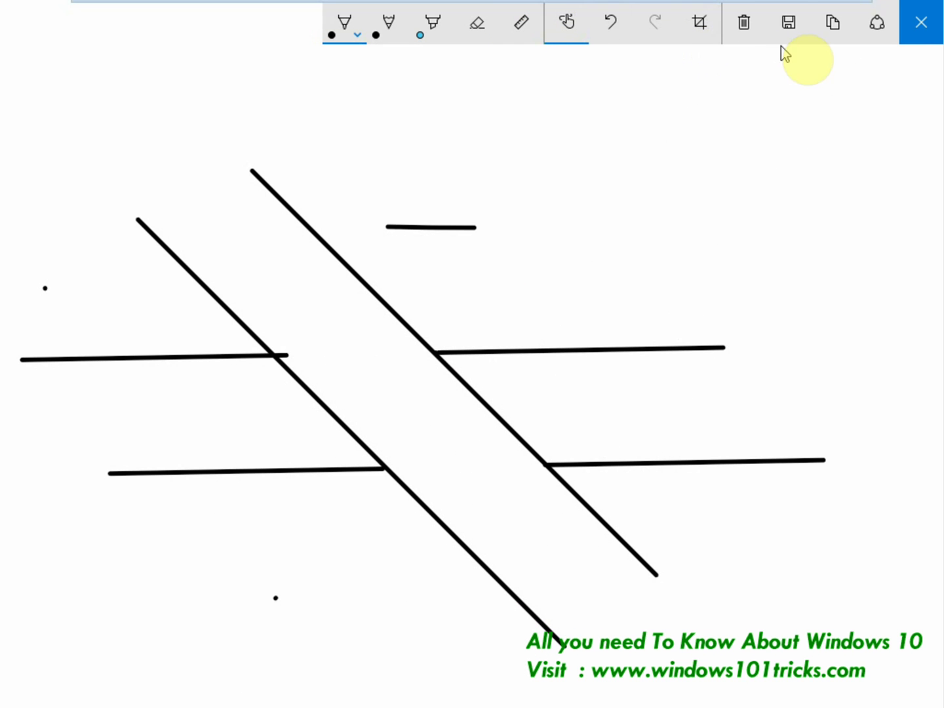
{"action": "left_click", "coordinate": [617, 32]}
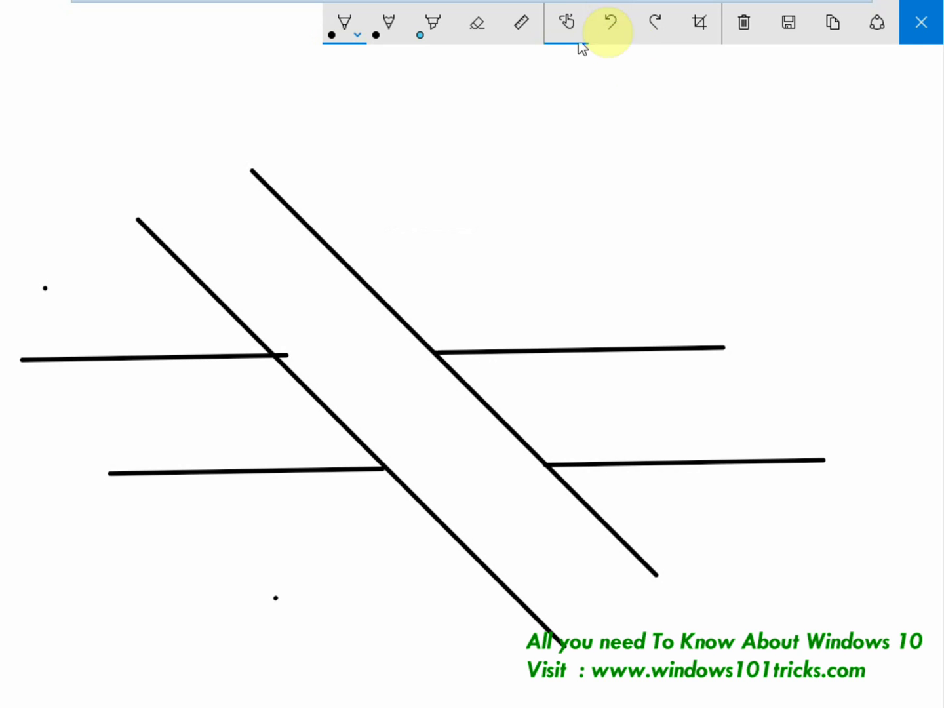
{"action": "left_click", "coordinate": [700, 24]}
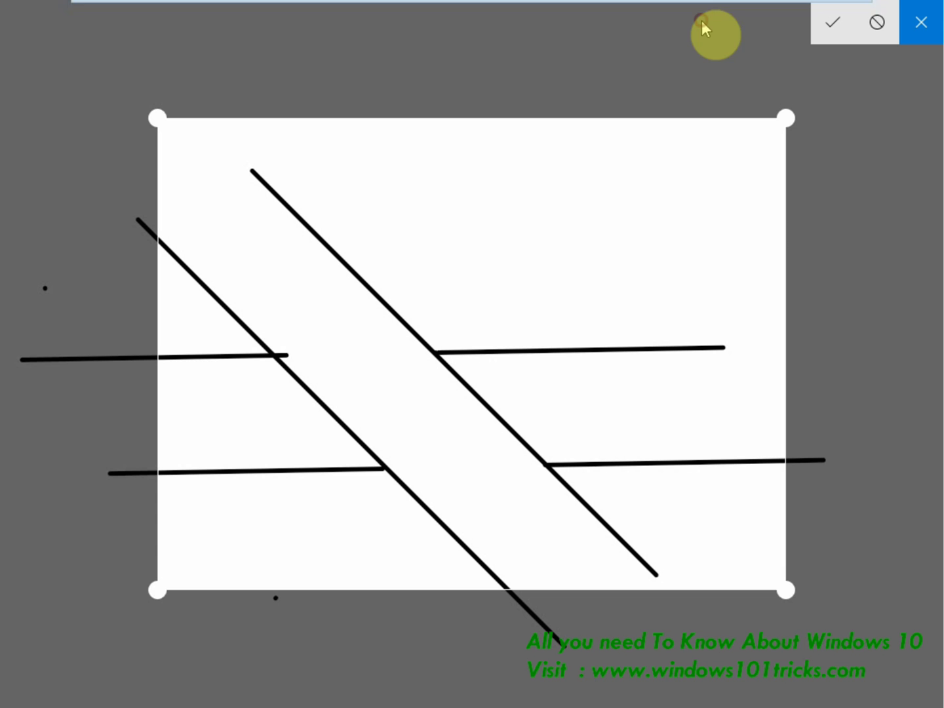
{"action": "left_click_drag", "start_coordinate": [528, 189], "coordinate": [385, 227]}
{"action": "left_click_drag", "start_coordinate": [385, 228], "coordinate": [392, 227]}
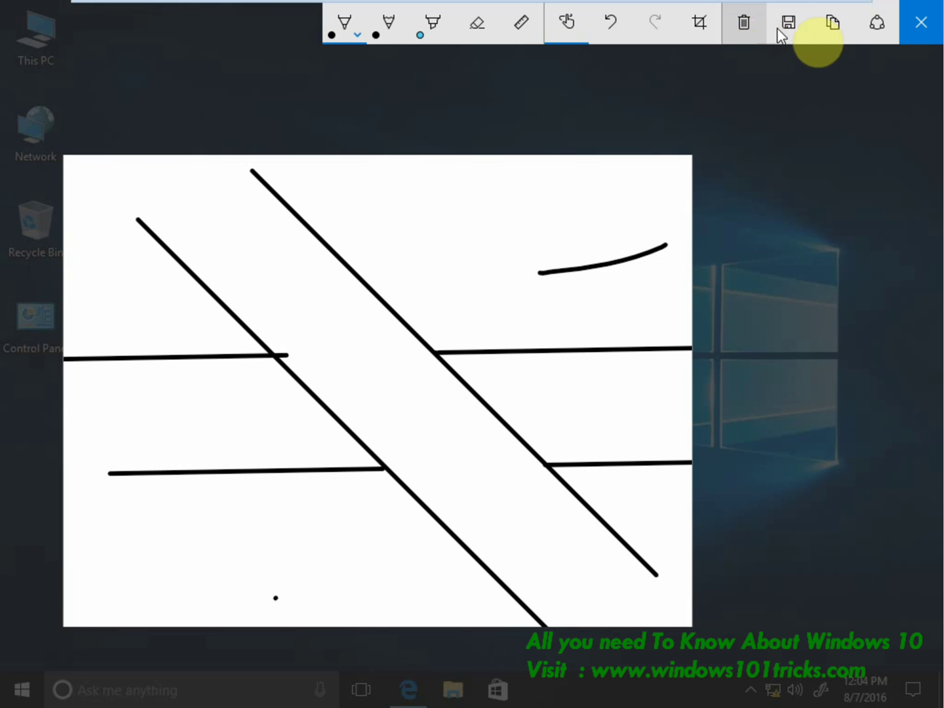
Save the sketch as Sketch.png in Pictures and share it.
{"action": "left_click", "coordinate": [787, 38]}
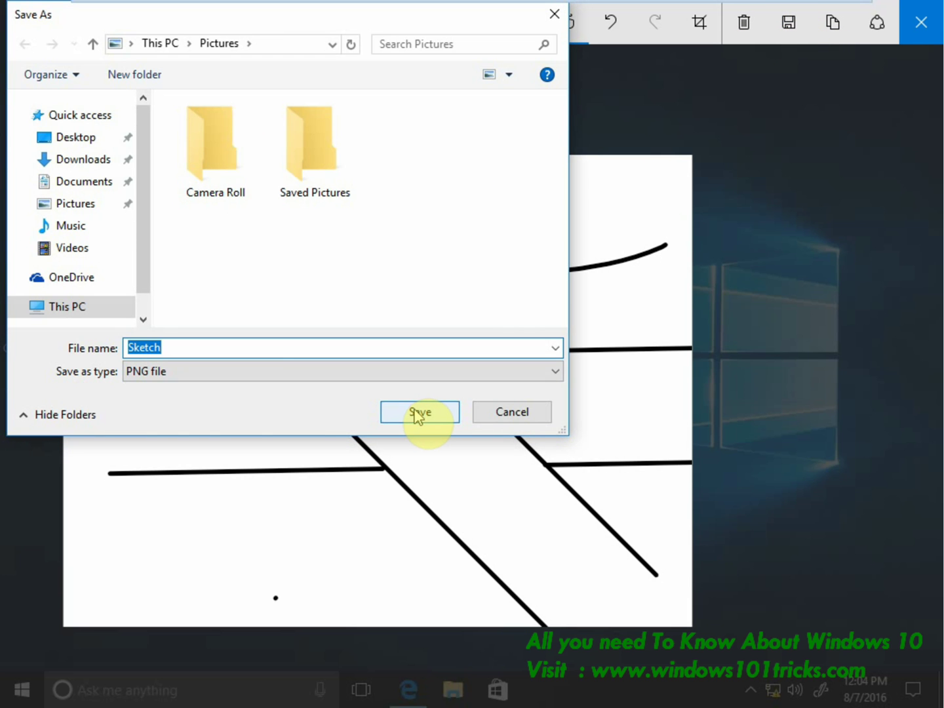
{"action": "left_click", "coordinate": [416, 413]}
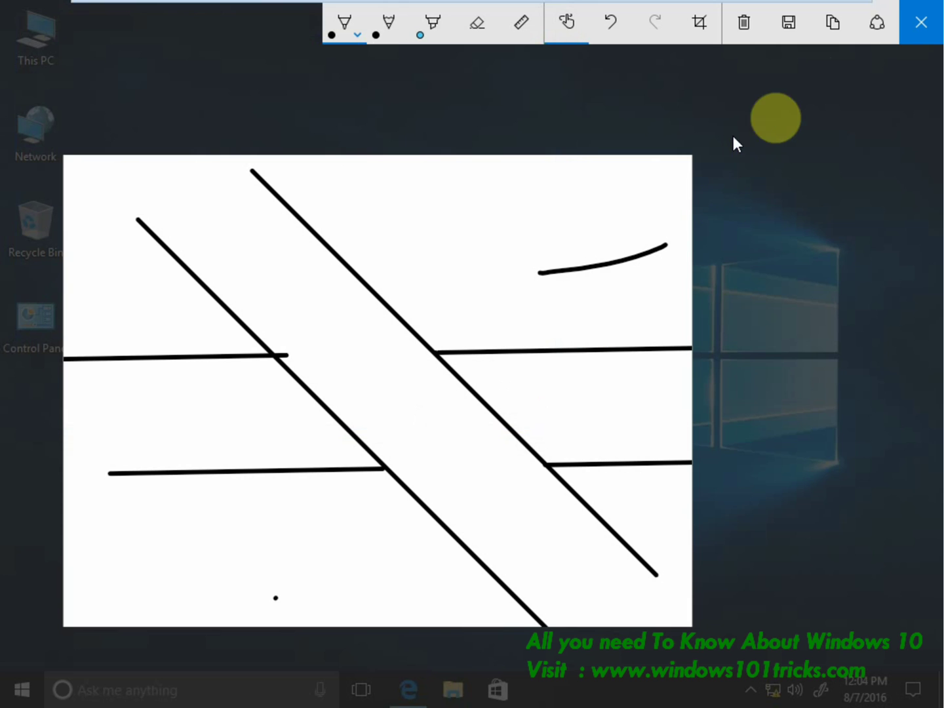
{"action": "left_click", "coordinate": [879, 25]}
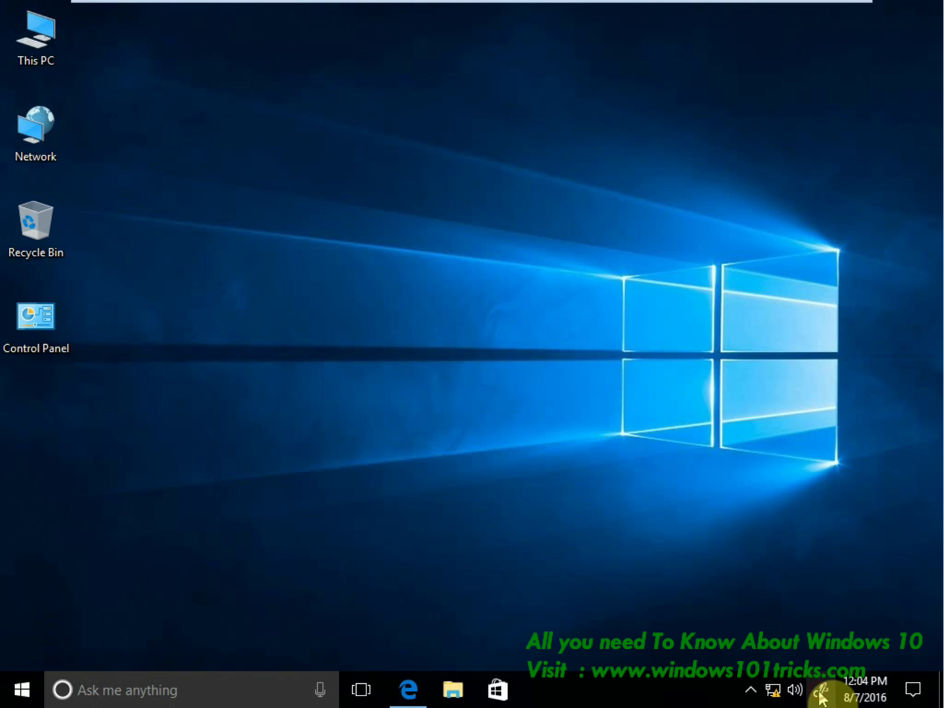
Start a Screen sketch of the desktop and place a small red dot on it.
{"action": "left_click", "coordinate": [820, 693]}
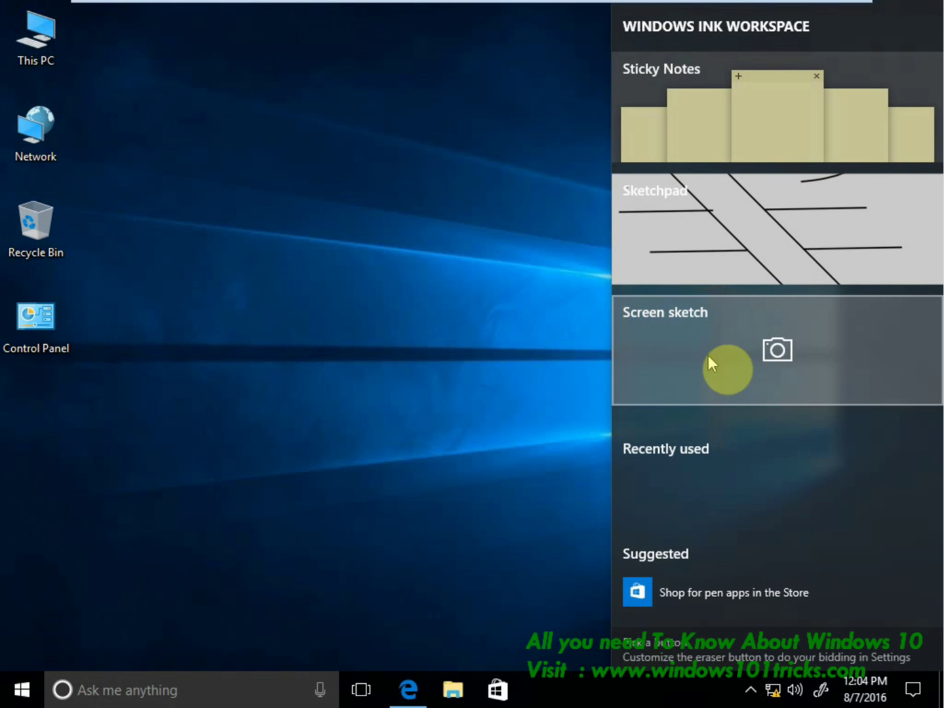
{"action": "left_click", "coordinate": [675, 352]}
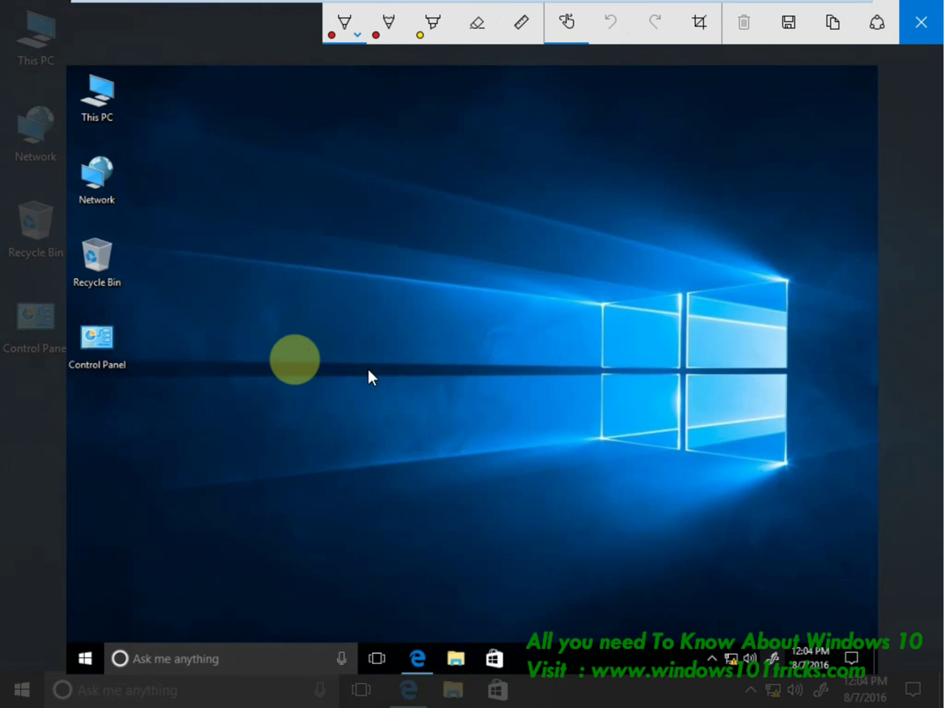
{"action": "left_click", "coordinate": [612, 324]}
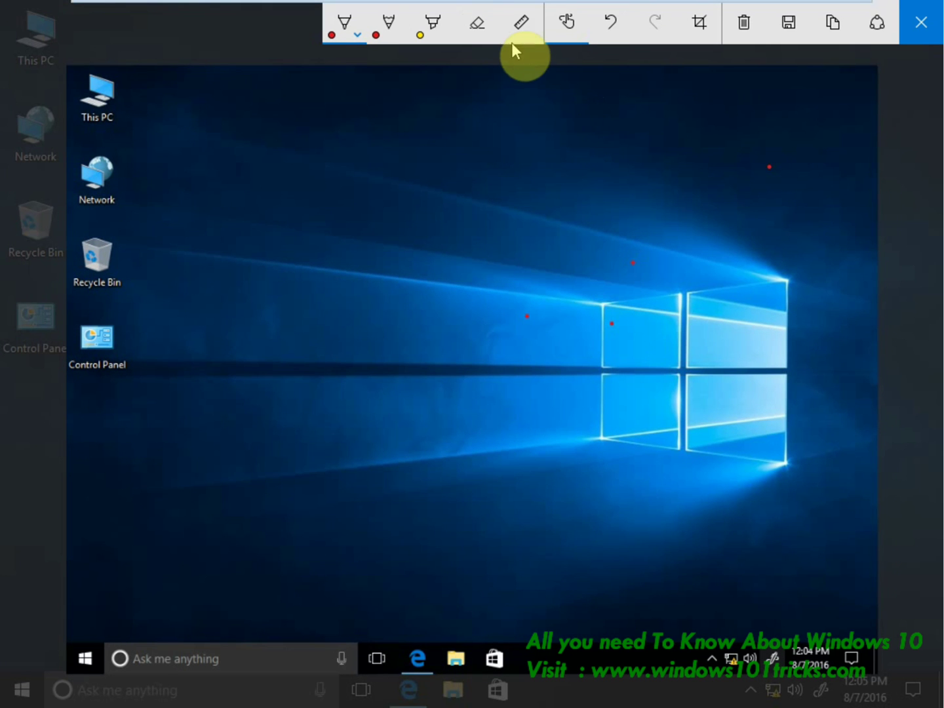
Position and rotate the ruler, then handwrite a red message over the screenshot.
{"action": "left_click", "coordinate": [518, 30]}
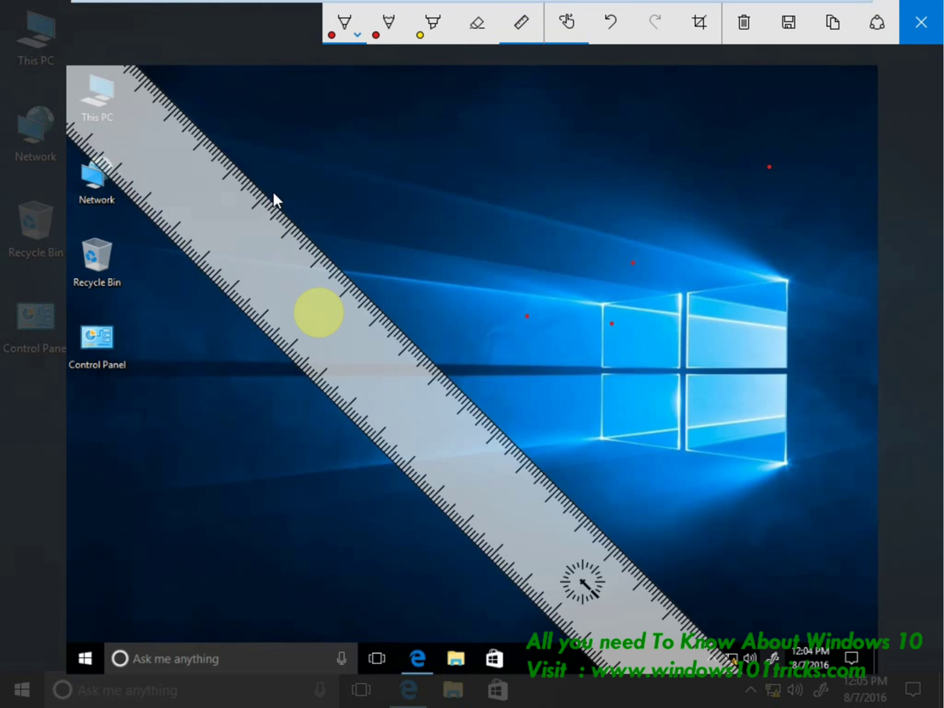
{"action": "mouse_move", "coordinate": [420, 374]}
{"action": "left_mouse_down"}
{"action": "mouse_move", "coordinate": [450, 330]}
{"action": "mouse_move", "coordinate": [396, 316]}
{"action": "mouse_move", "coordinate": [393, 336]}
{"action": "mouse_move", "coordinate": [467, 394]}
{"action": "mouse_move", "coordinate": [517, 415]}
{"action": "left_mouse_up"}
{"action": "scroll", "coordinate": [401, 357], "scroll_direction": "up", "scroll_amount": 15}
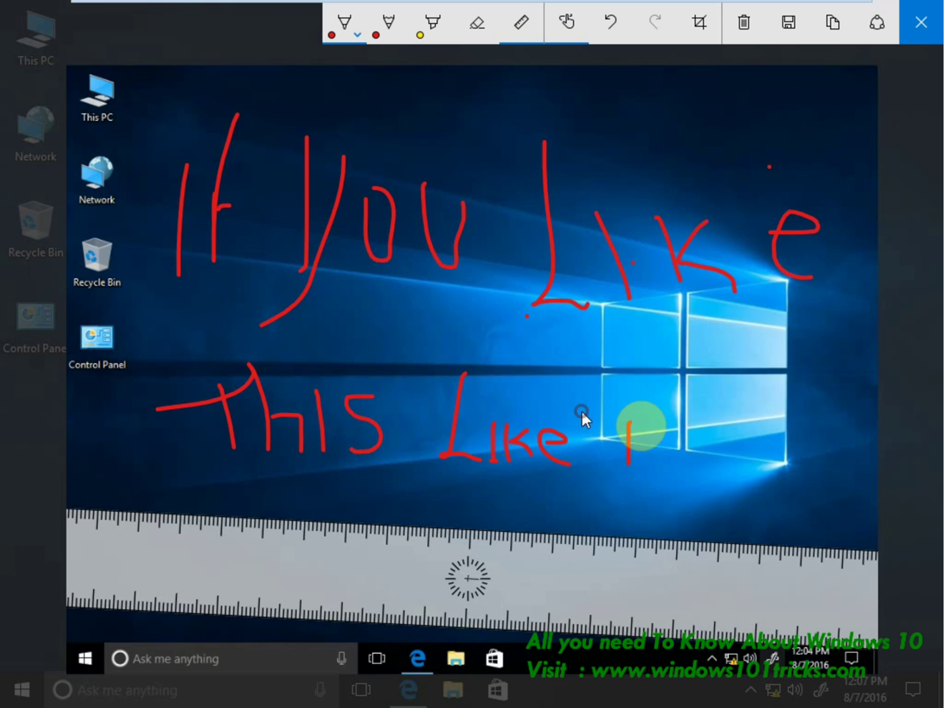
{"action": "left_click_drag", "start_coordinate": [581, 411], "coordinate": [676, 417]}
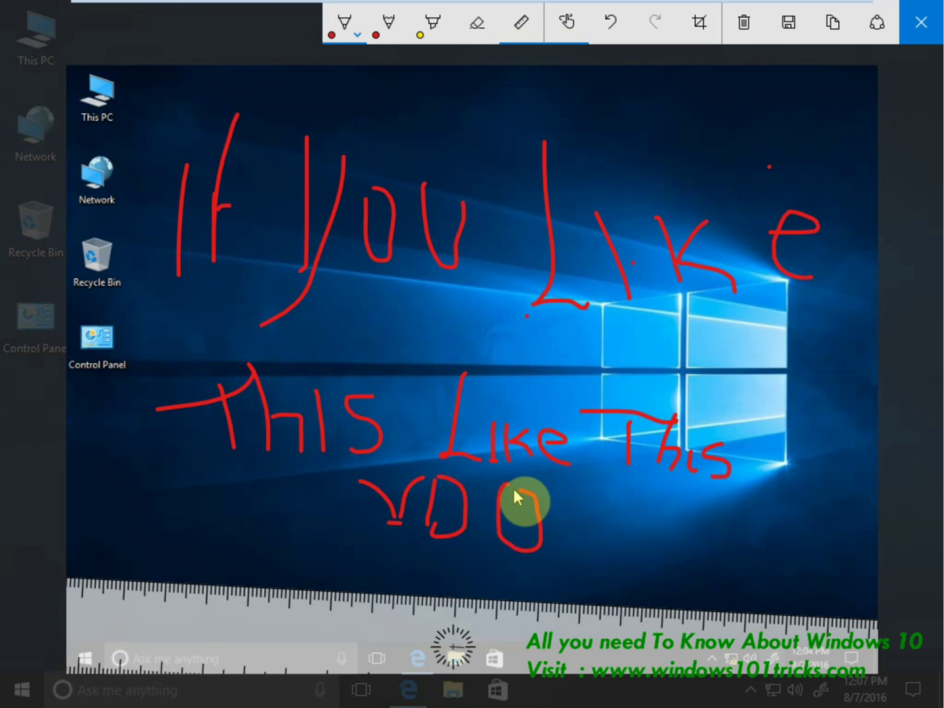
{"action": "left_click_drag", "start_coordinate": [514, 489], "coordinate": [505, 484]}
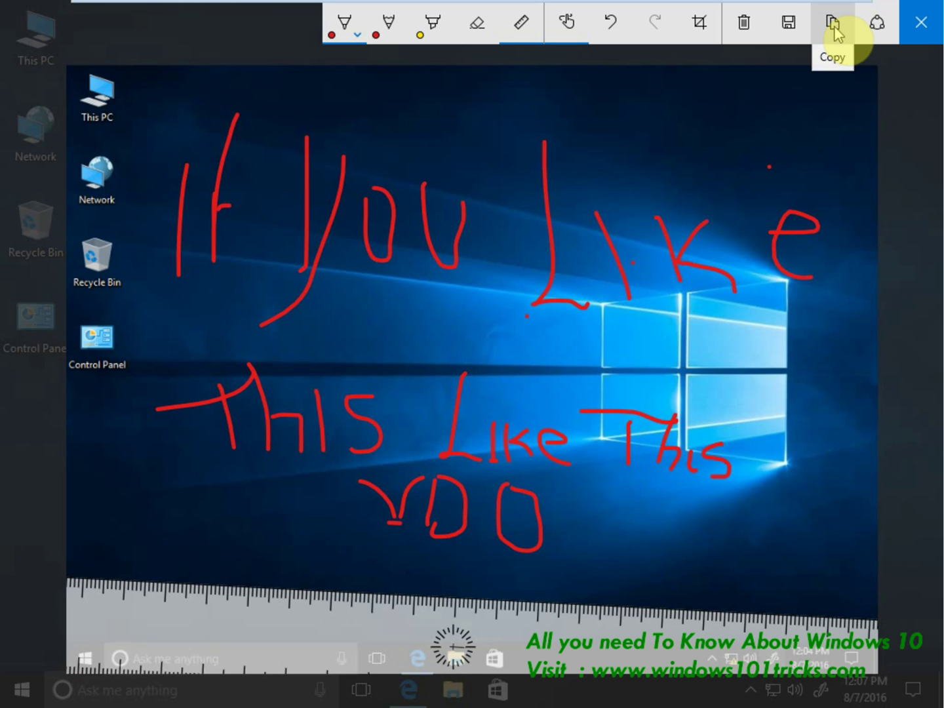
Save the annotated screen sketch and reopen the Windows Ink Workspace.
{"action": "left_click", "coordinate": [787, 25]}
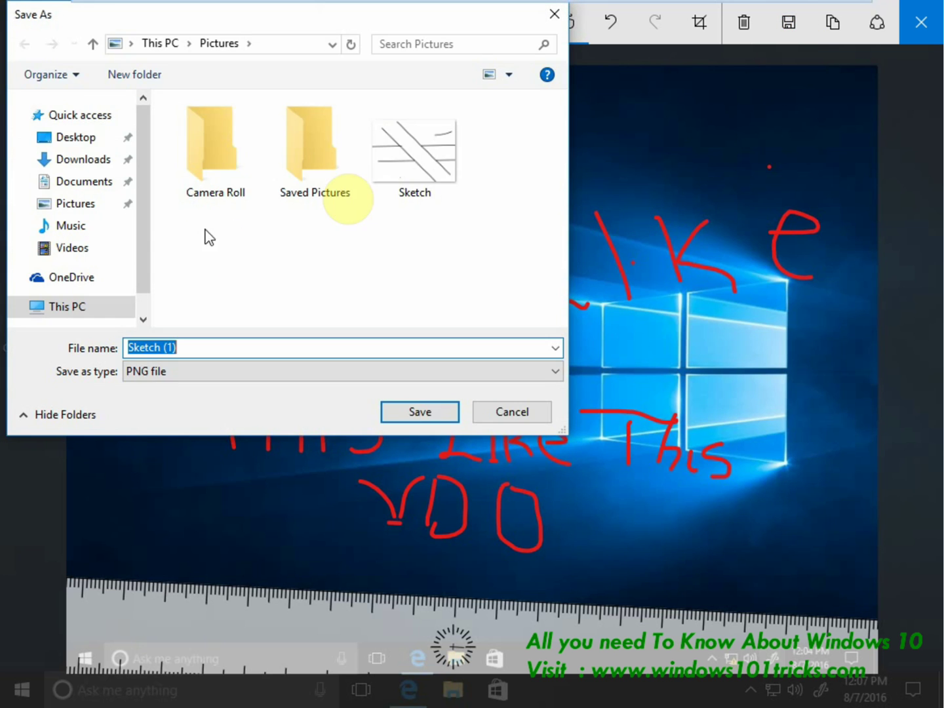
{"action": "left_click", "coordinate": [423, 411]}
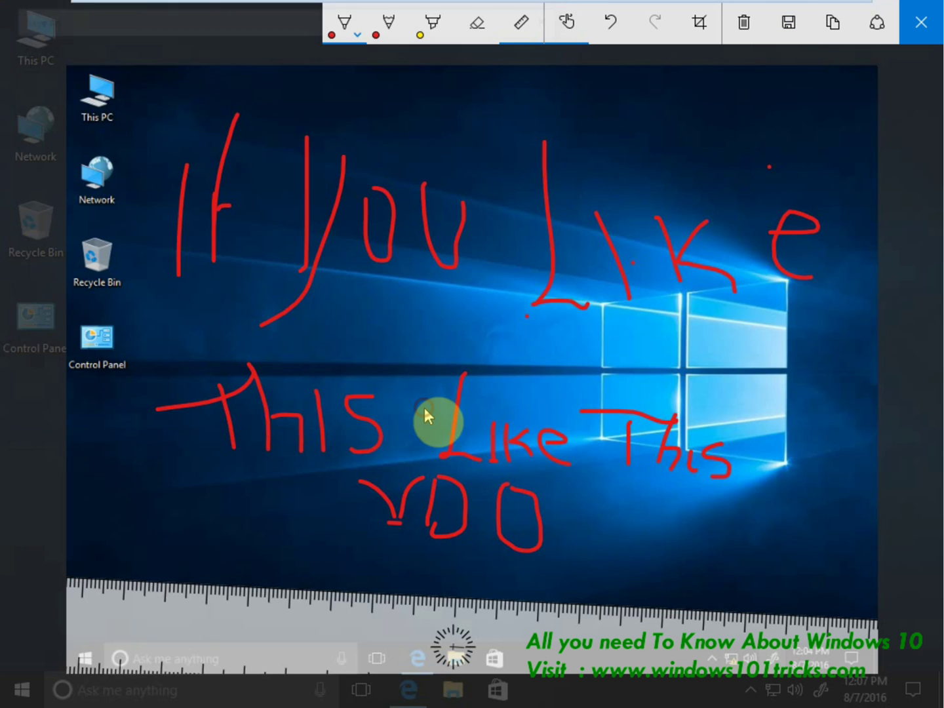
{"action": "left_click", "coordinate": [822, 694]}
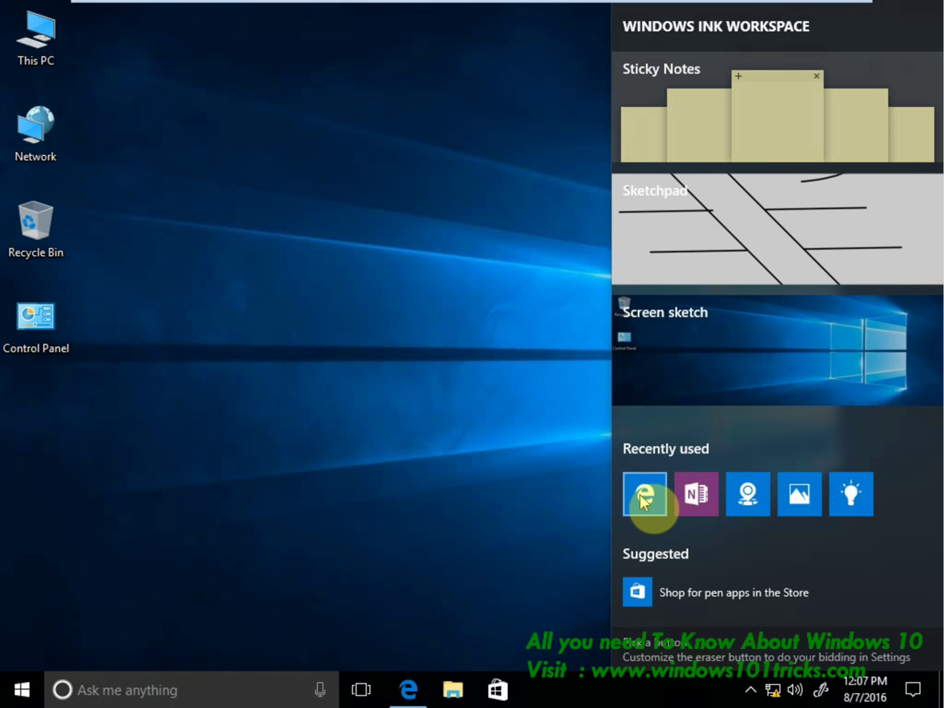
Open the Photos tile under Recently used in the Ink Workspace.
{"action": "left_click", "coordinate": [800, 502]}
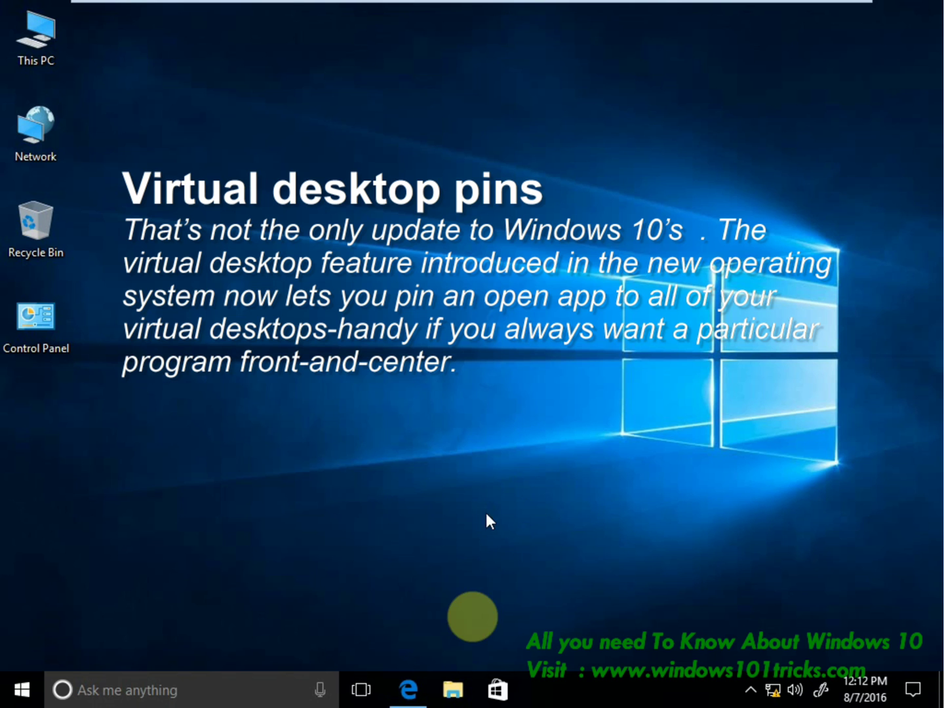
In Task View, create Desktop 2 and Desktop 3, then return to Desktop 1.
{"action": "left_click", "coordinate": [361, 692]}
{"action": "left_click", "coordinate": [899, 612]}
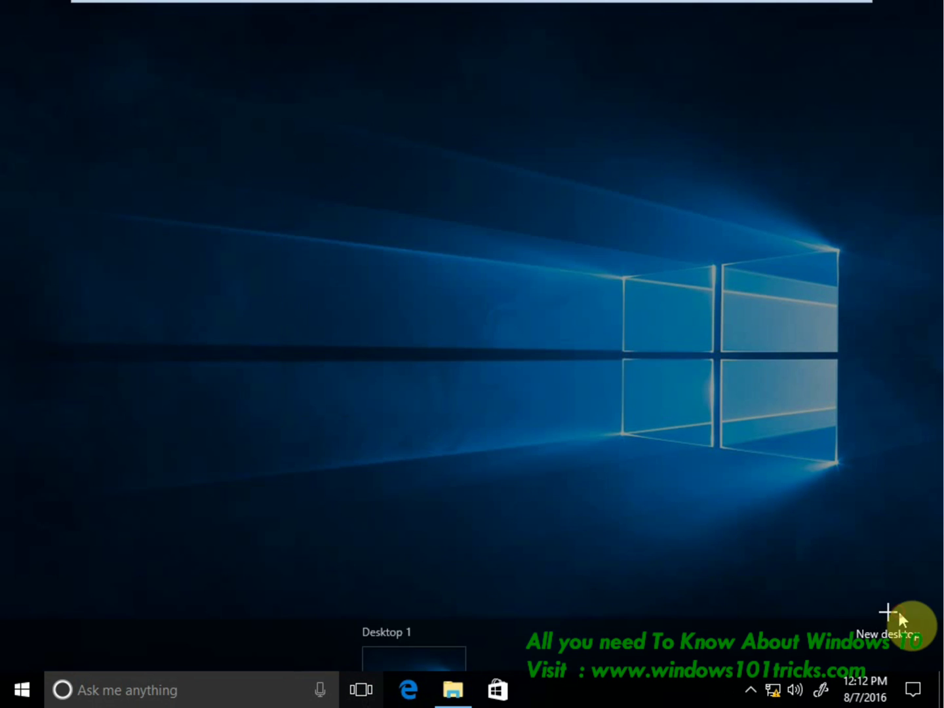
{"action": "left_click", "coordinate": [885, 623]}
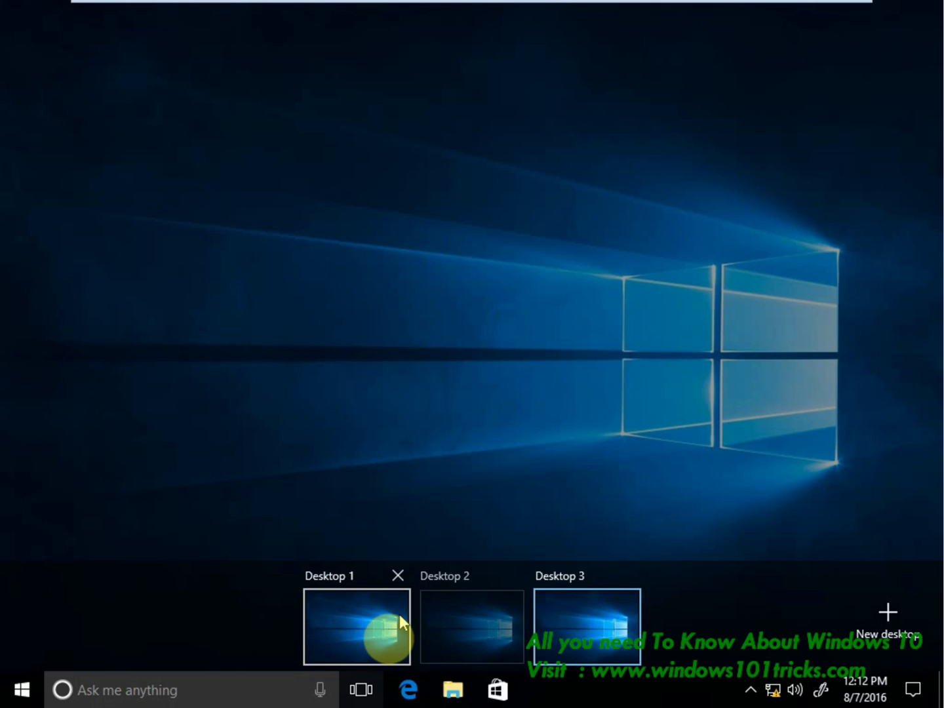
{"action": "left_click", "coordinate": [354, 626]}
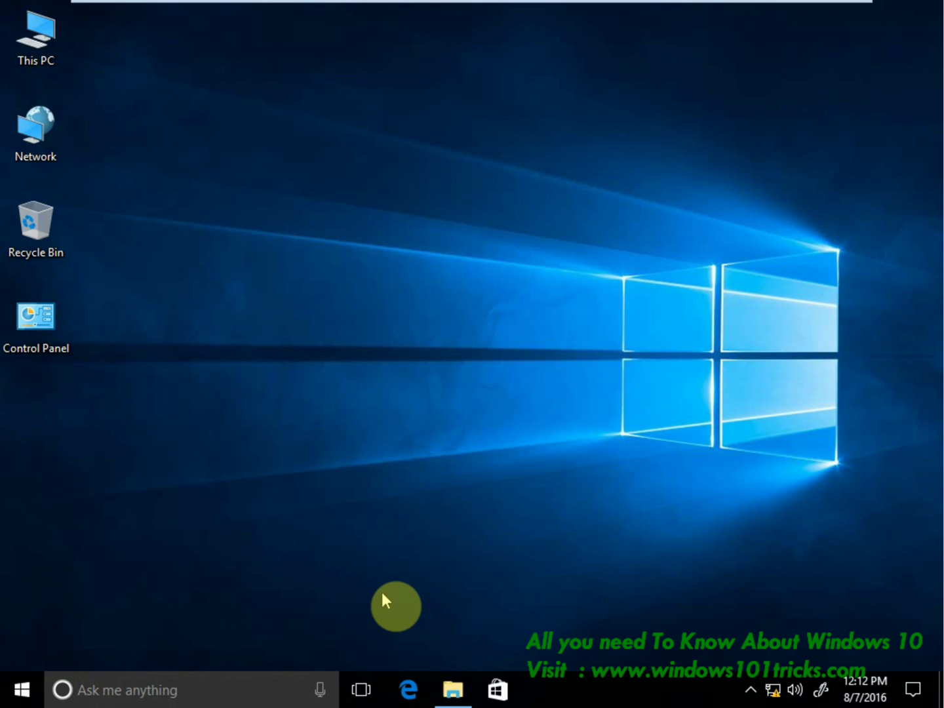
Set the File Explorer window to show on all desktops, then switch to Desktop 2.
{"action": "left_click", "coordinate": [362, 690]}
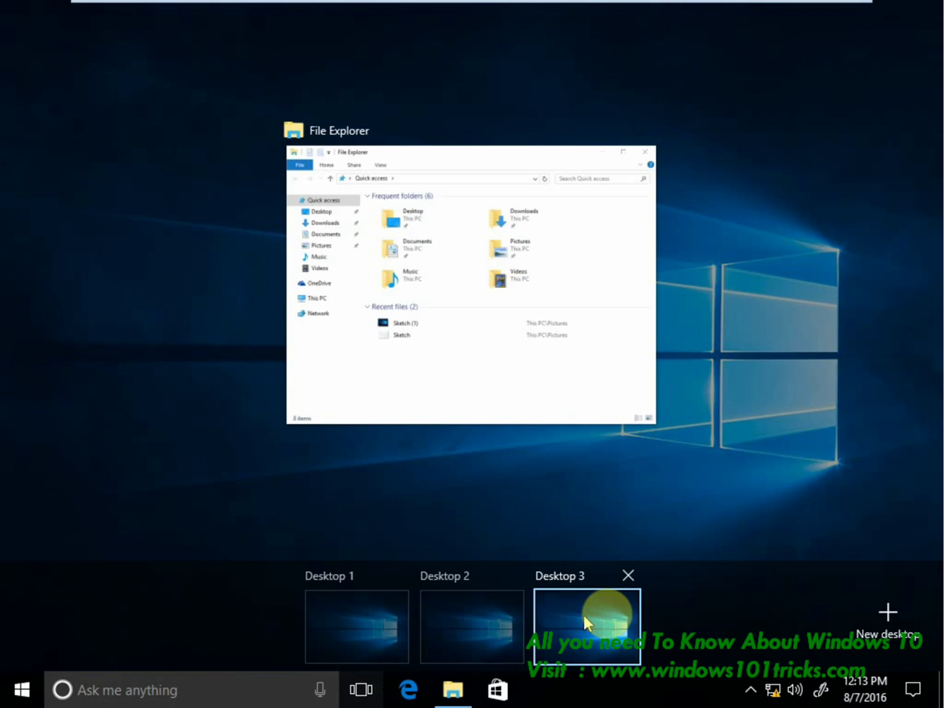
{"action": "right_click", "coordinate": [481, 374]}
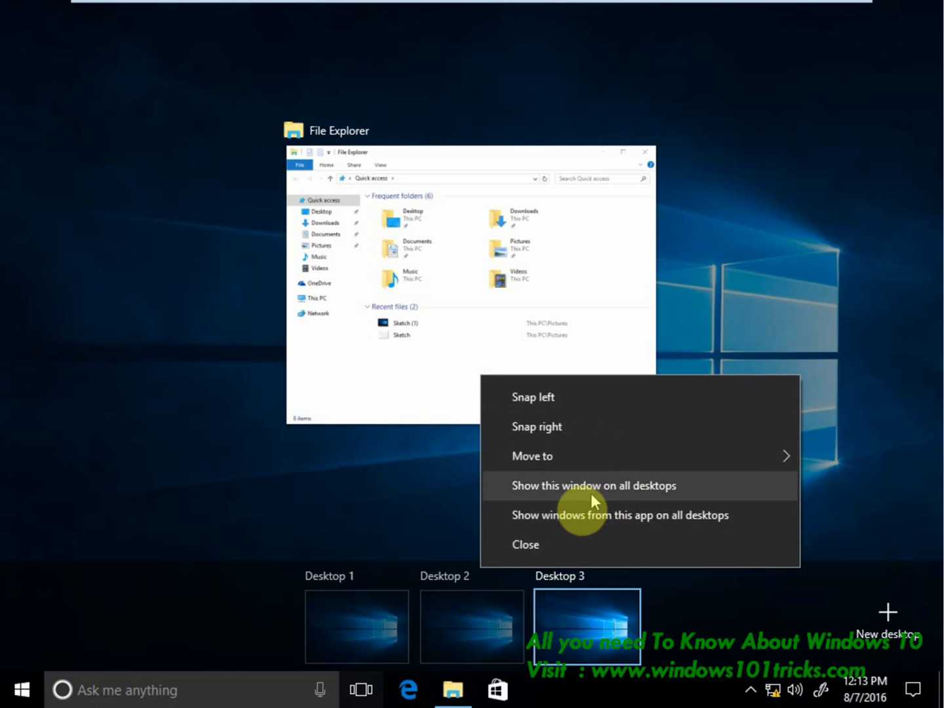
{"action": "mouse_move", "coordinate": [597, 459]}
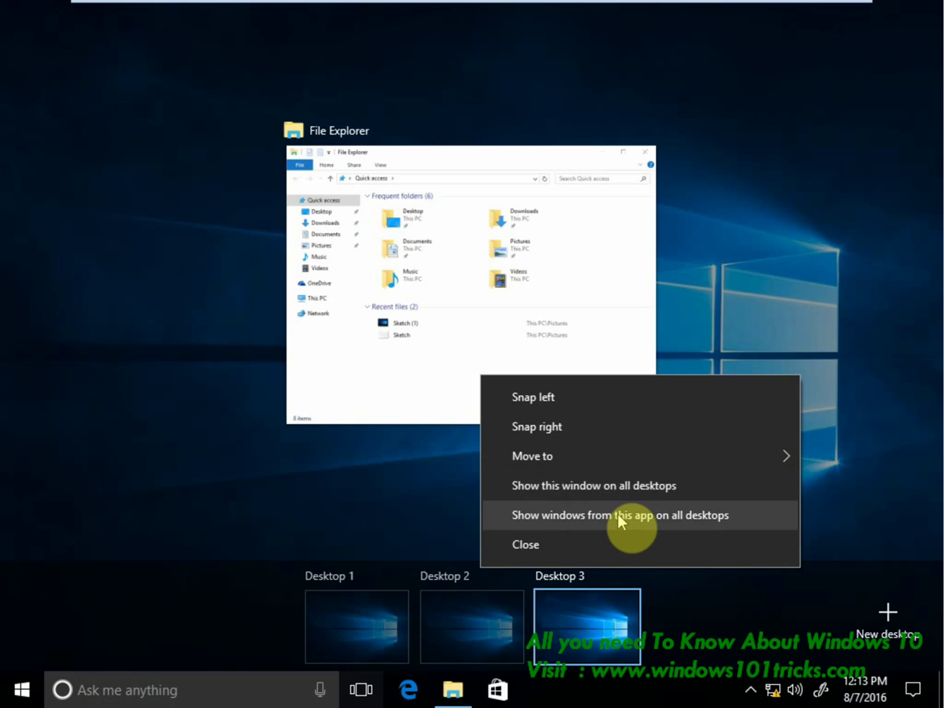
{"action": "left_click", "coordinate": [563, 491]}
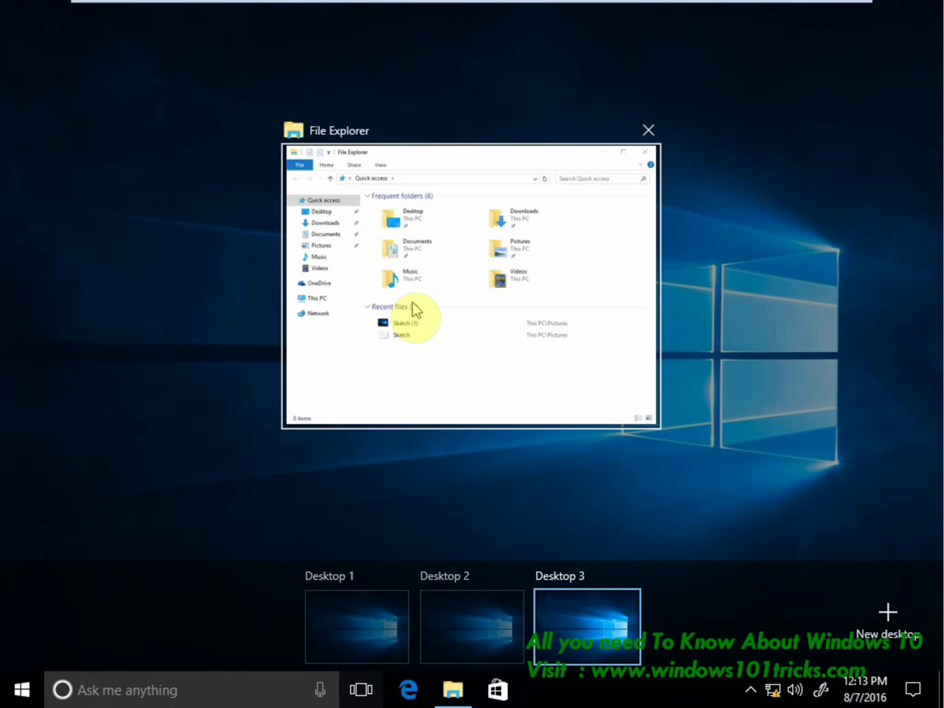
{"action": "left_click", "coordinate": [456, 609]}
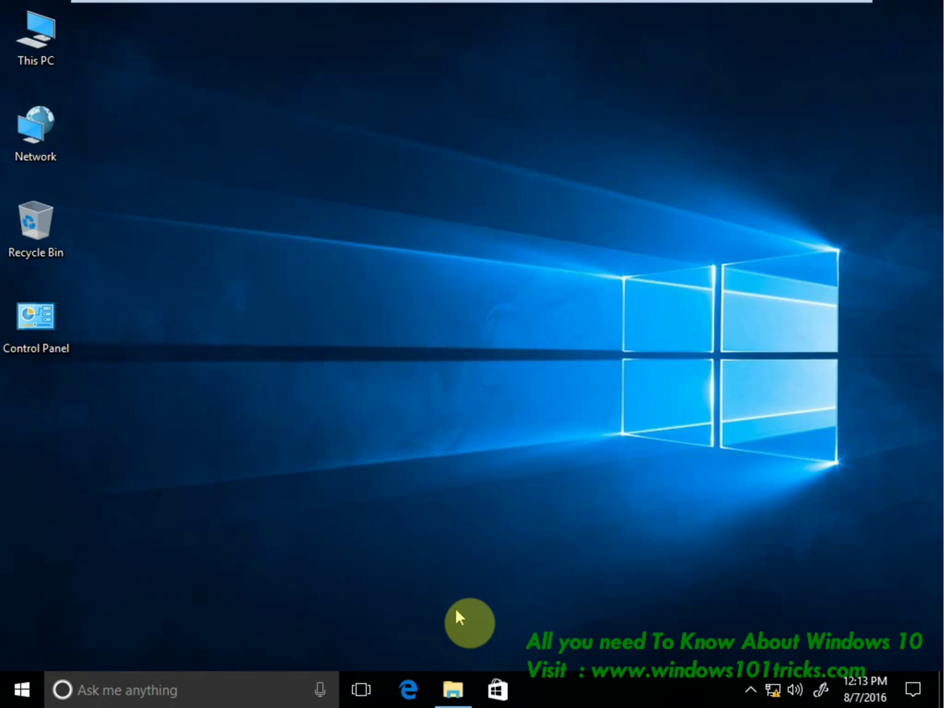
Bring up File Explorer, switch to Desktop 1 and return to Task View.
{"action": "left_click", "coordinate": [452, 689]}
{"action": "left_click", "coordinate": [362, 690]}
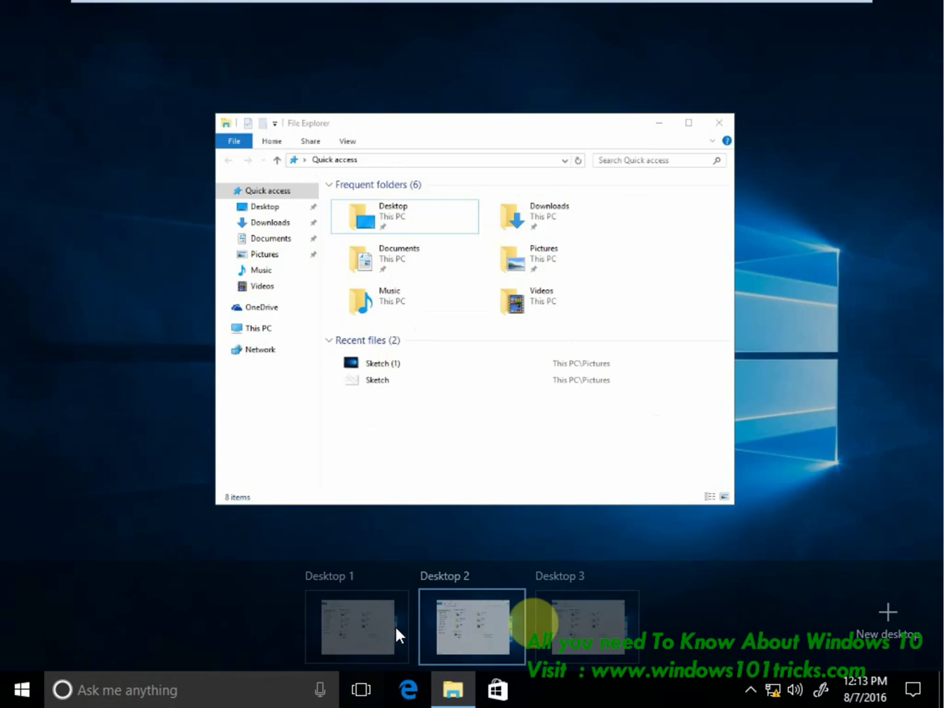
{"action": "left_click", "coordinate": [368, 633]}
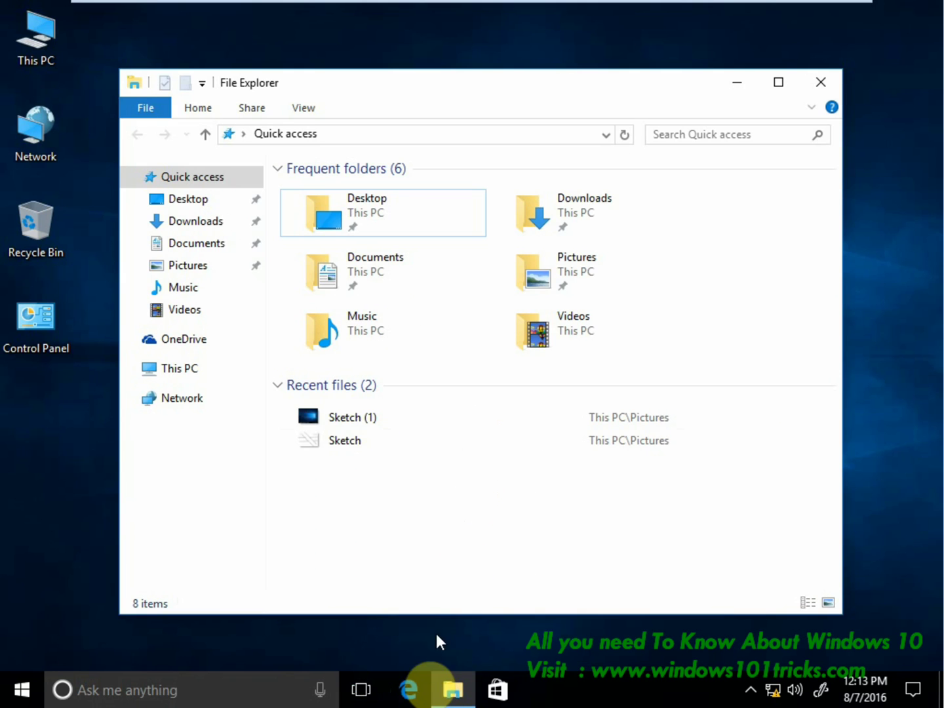
{"action": "left_click", "coordinate": [363, 689]}
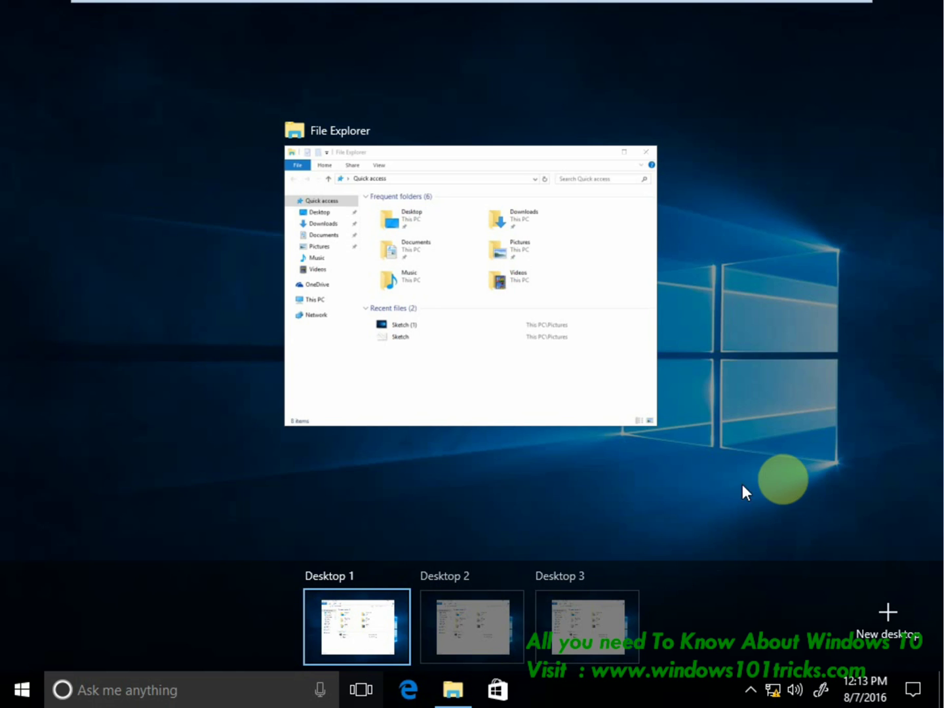
Set File Explorer to show its windows on all desktops, then leave Task View.
{"action": "right_click", "coordinate": [552, 352]}
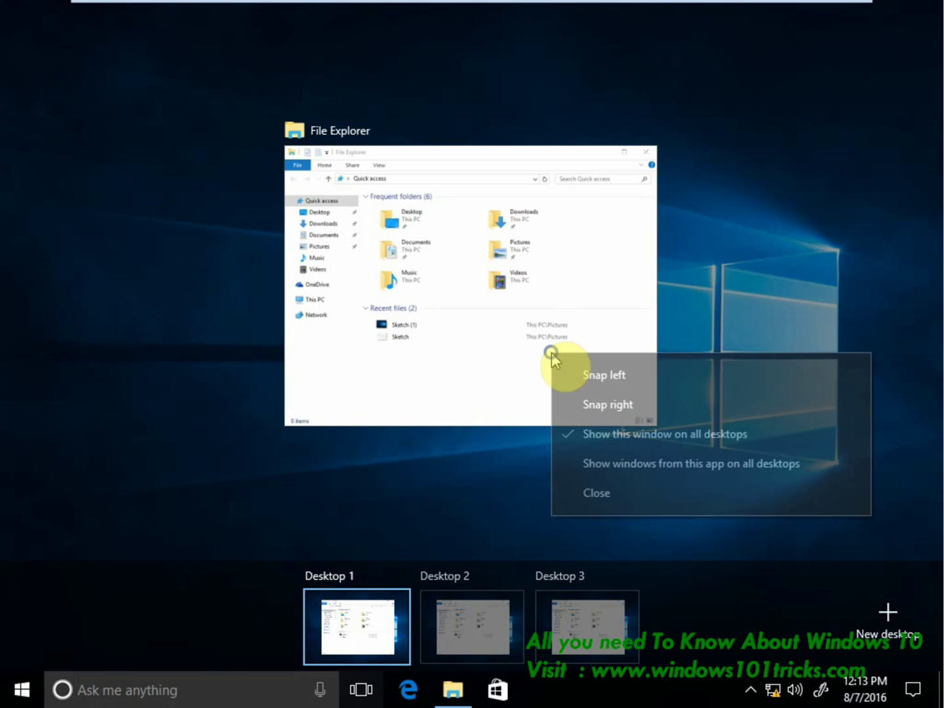
{"action": "left_click", "coordinate": [597, 462]}
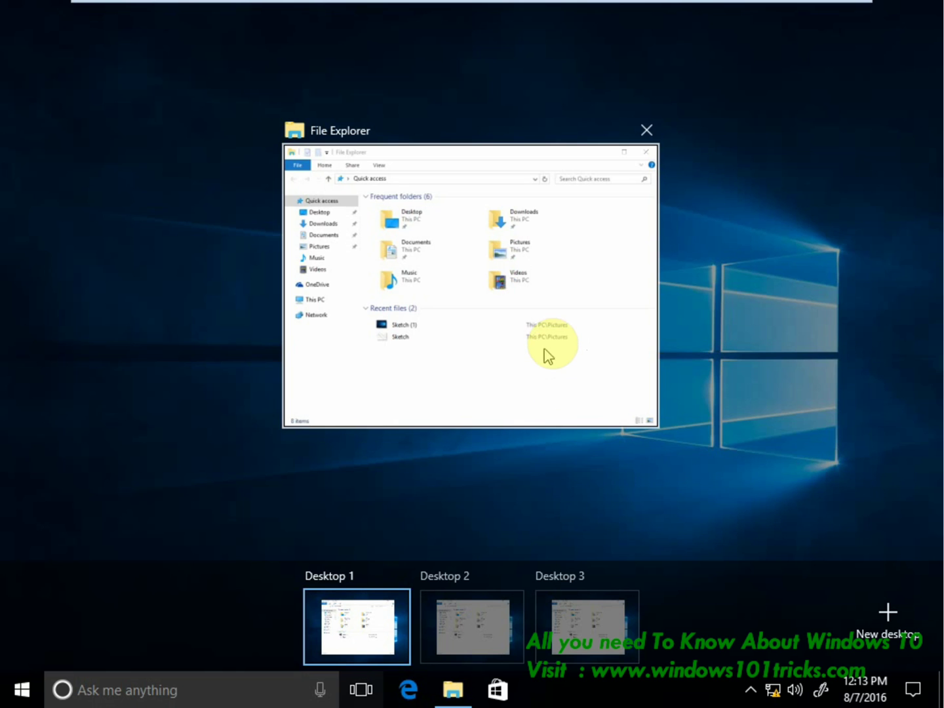
{"action": "right_click", "coordinate": [539, 327]}
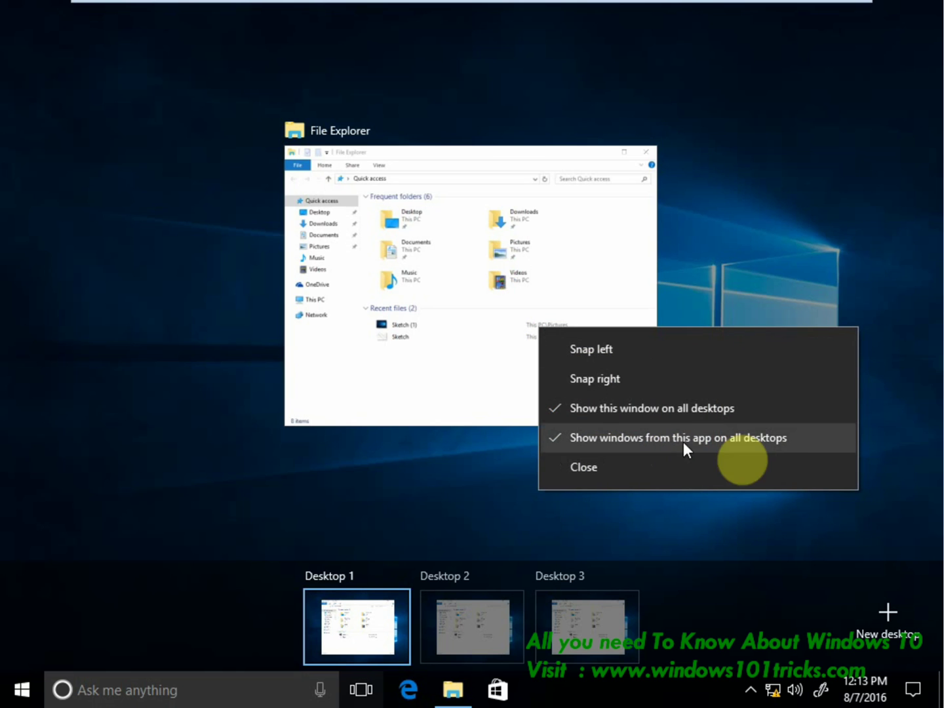
{"action": "left_click", "coordinate": [209, 417]}
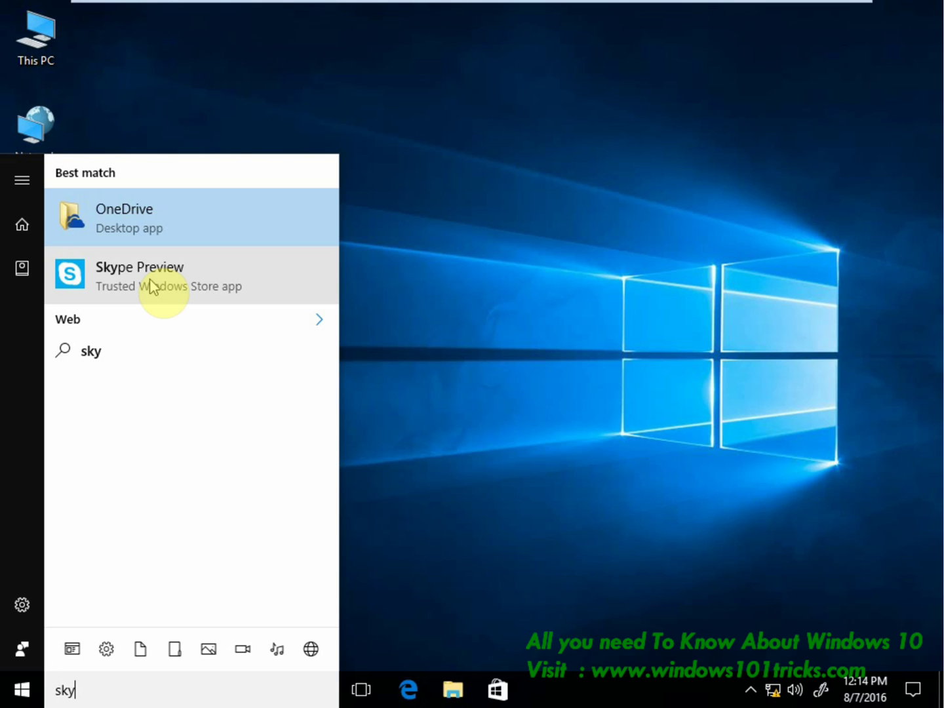
Launch Skype Preview from the 'sky' search results and reposition its window.
{"action": "left_click", "coordinate": [151, 285]}
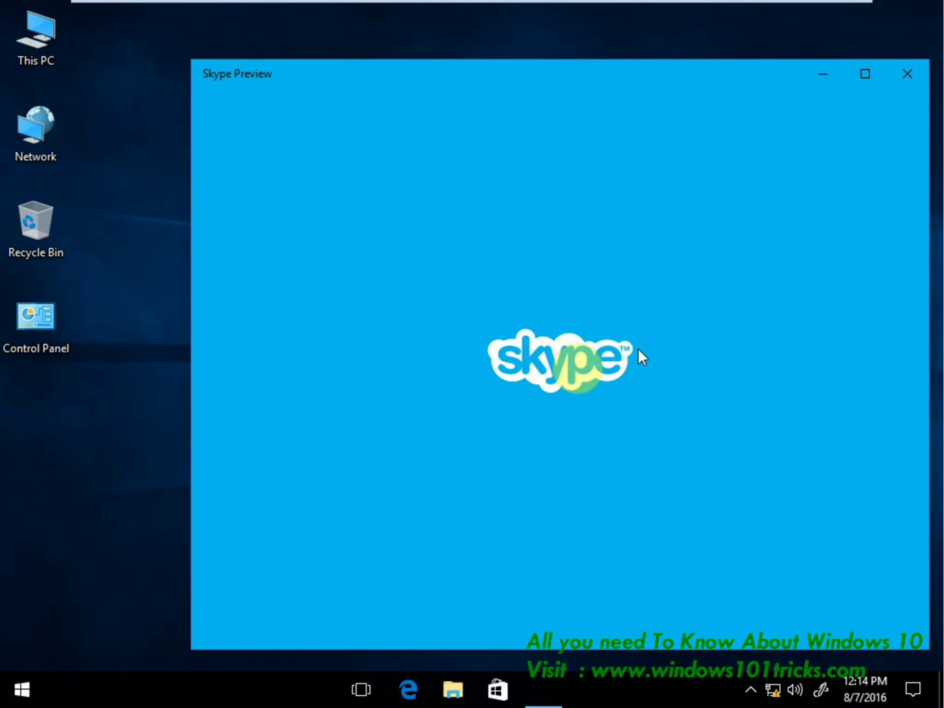
{"action": "left_click_drag", "start_coordinate": [451, 76], "coordinate": [449, 135]}
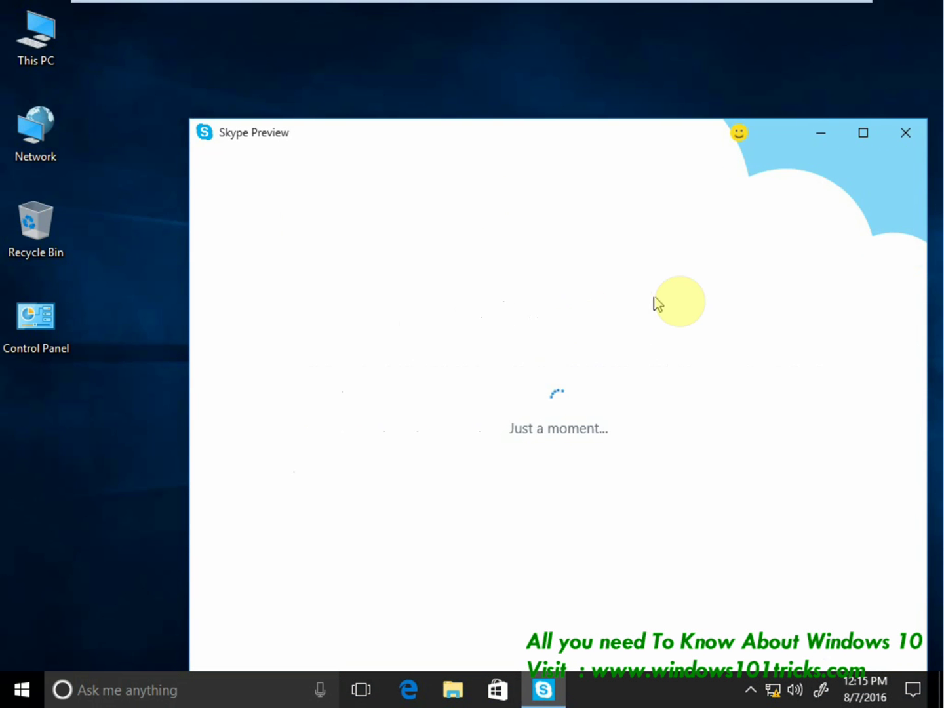
{"action": "left_click_drag", "start_coordinate": [531, 166], "coordinate": [413, 90]}
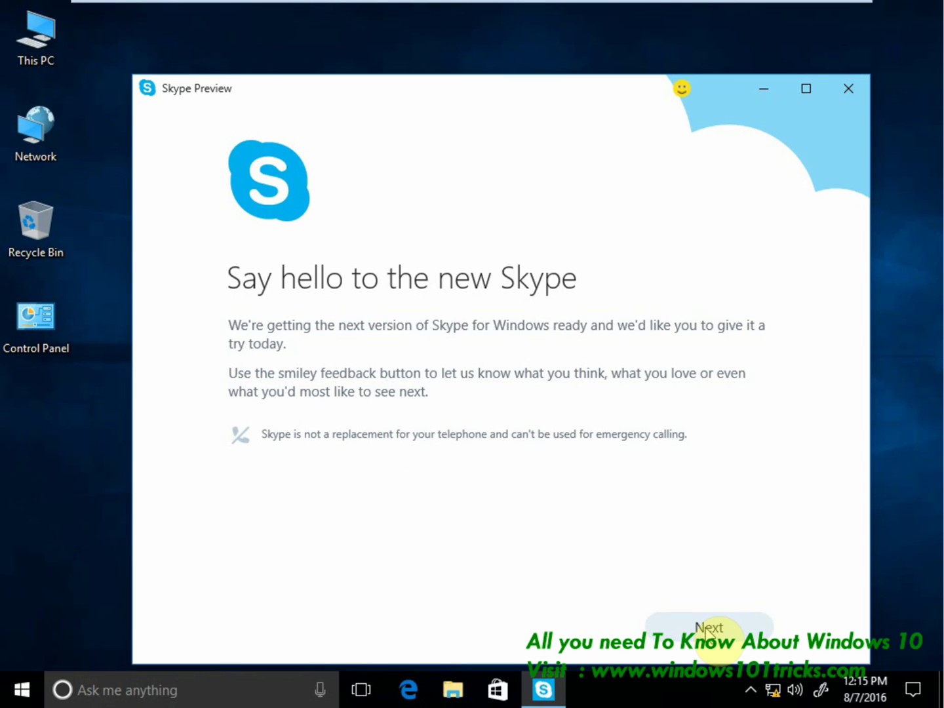
{"action": "left_click", "coordinate": [284, 502]}
{"action": "left_click", "coordinate": [491, 169]}
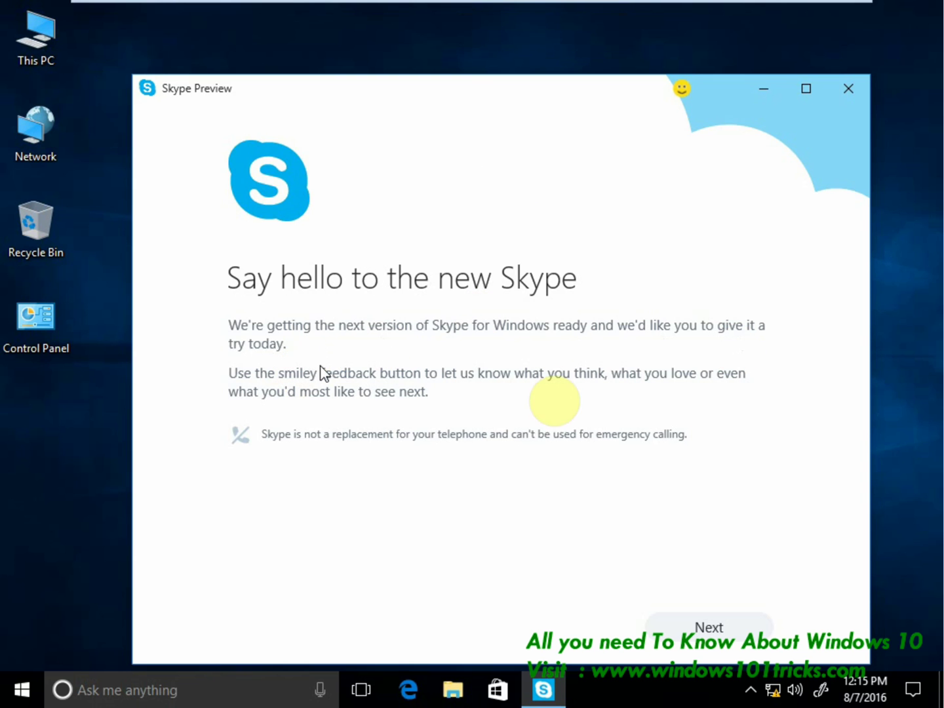
Get past the welcome page, enter the Skype account name and reach the password field.
{"action": "left_click", "coordinate": [655, 628]}
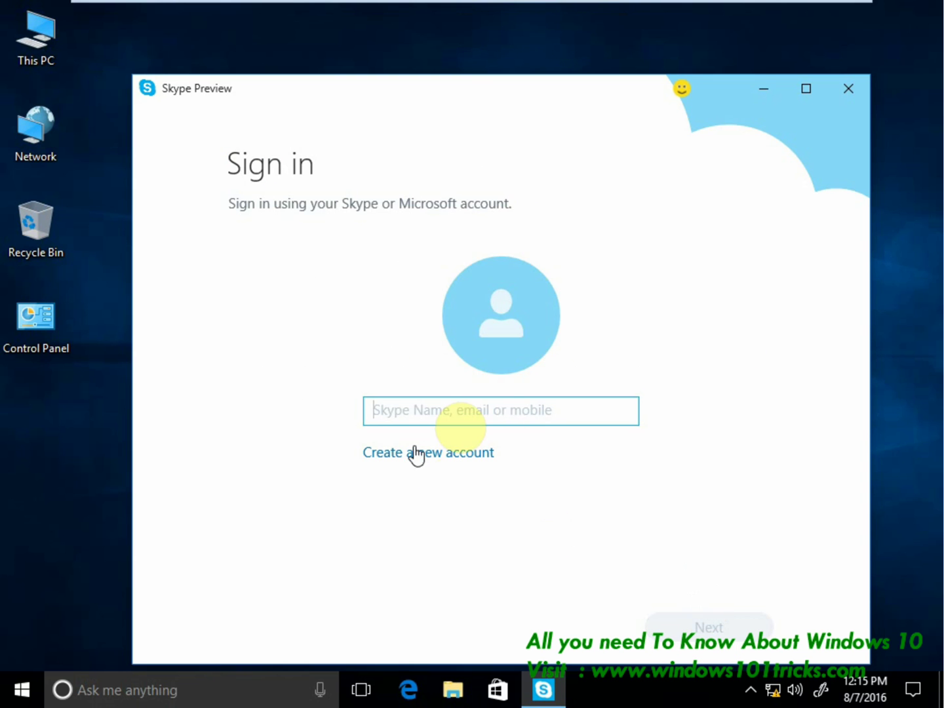
{"action": "left_click", "coordinate": [497, 411]}
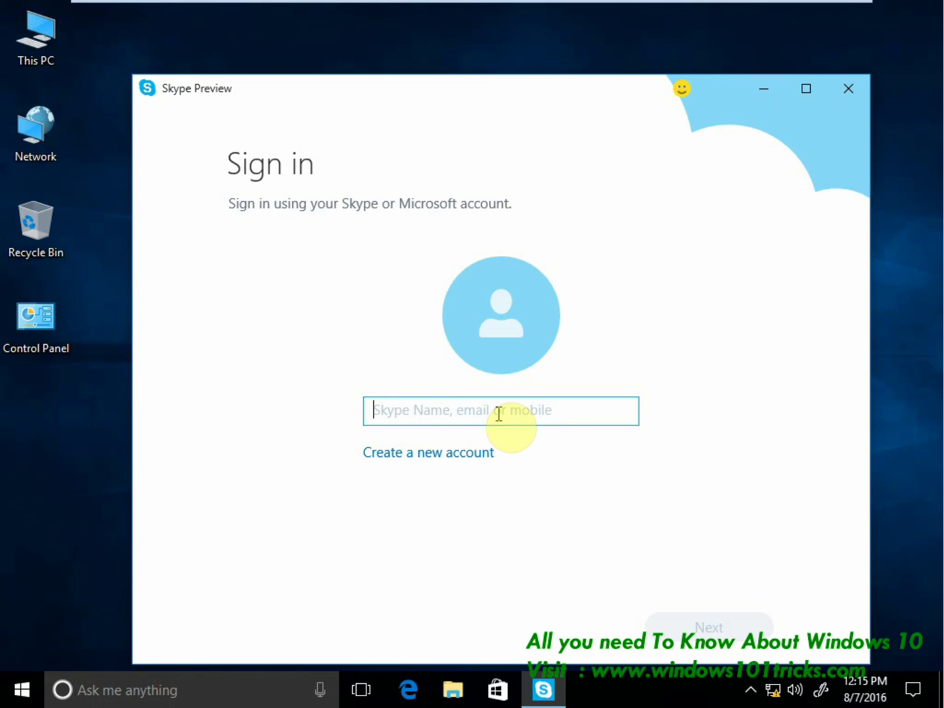
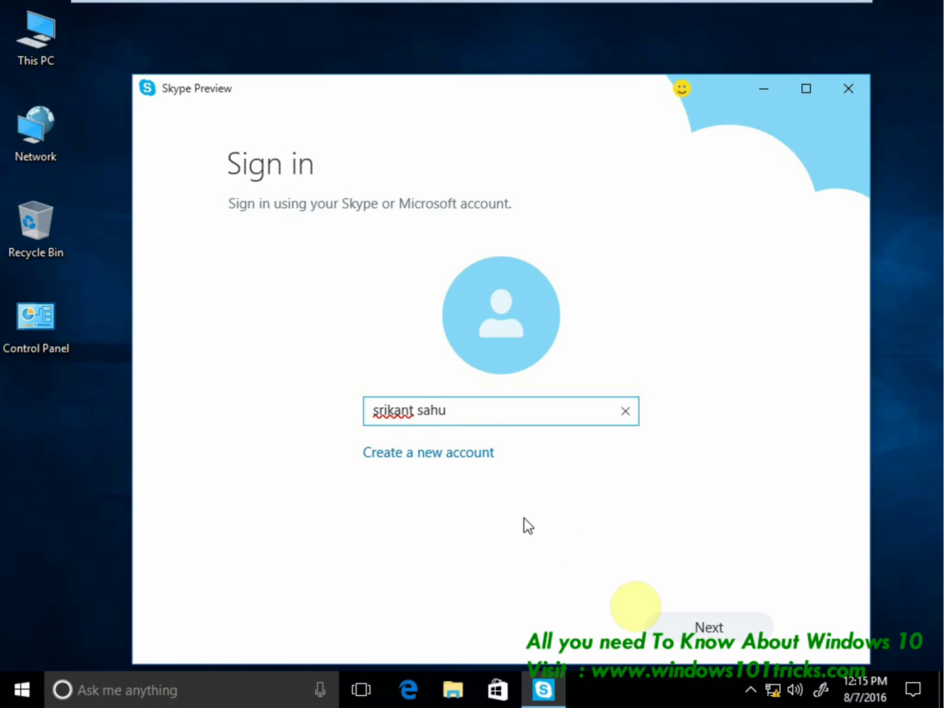
{"action": "left_click", "coordinate": [716, 647]}
{"action": "left_click", "coordinate": [407, 461]}
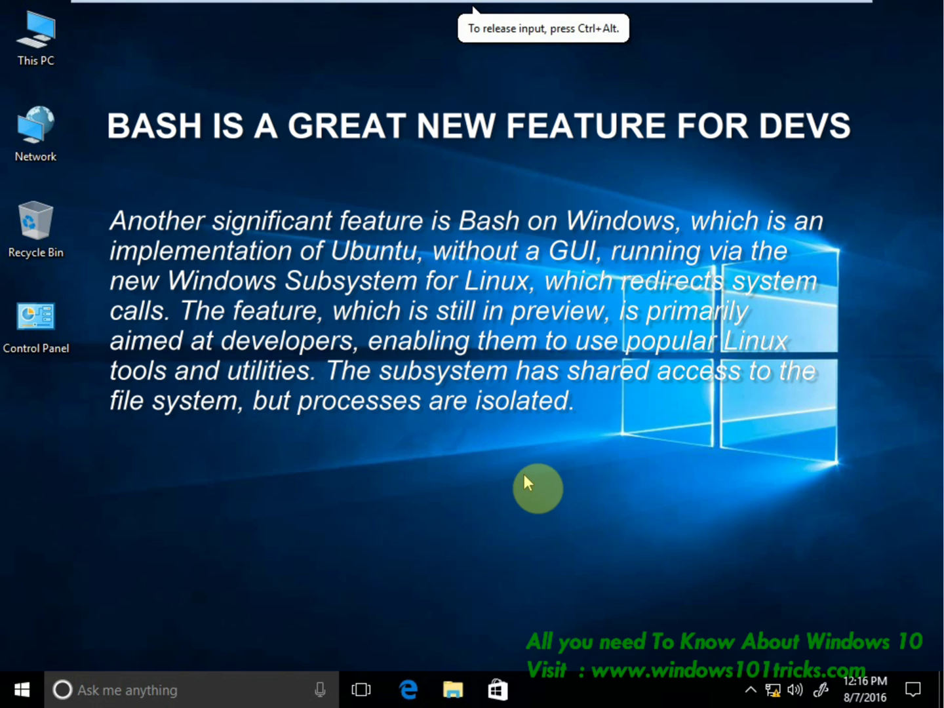
{"action": "left_click", "coordinate": [229, 690]}
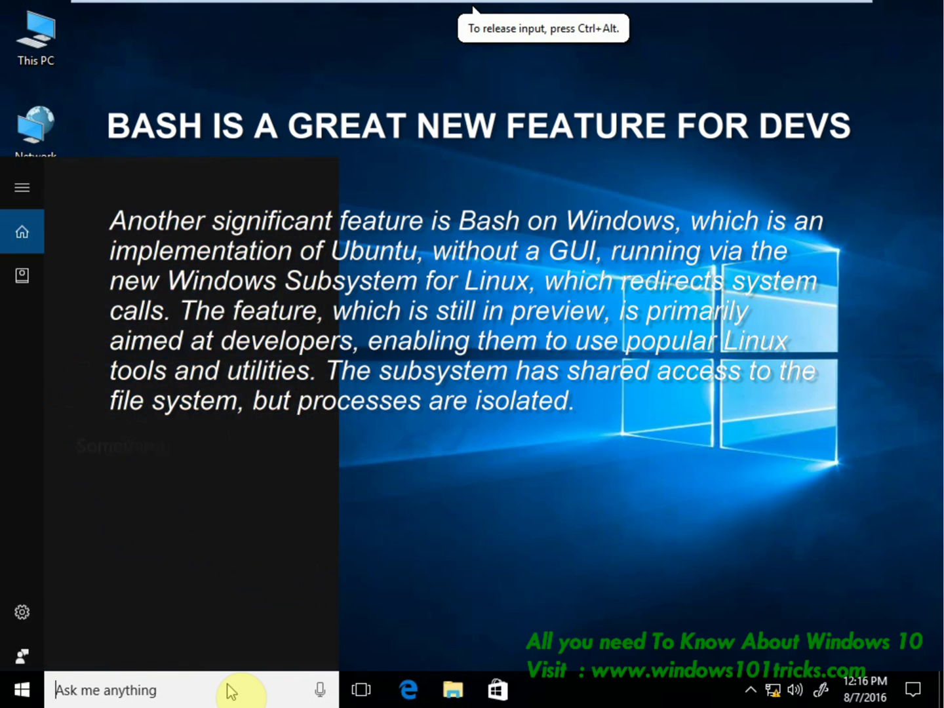
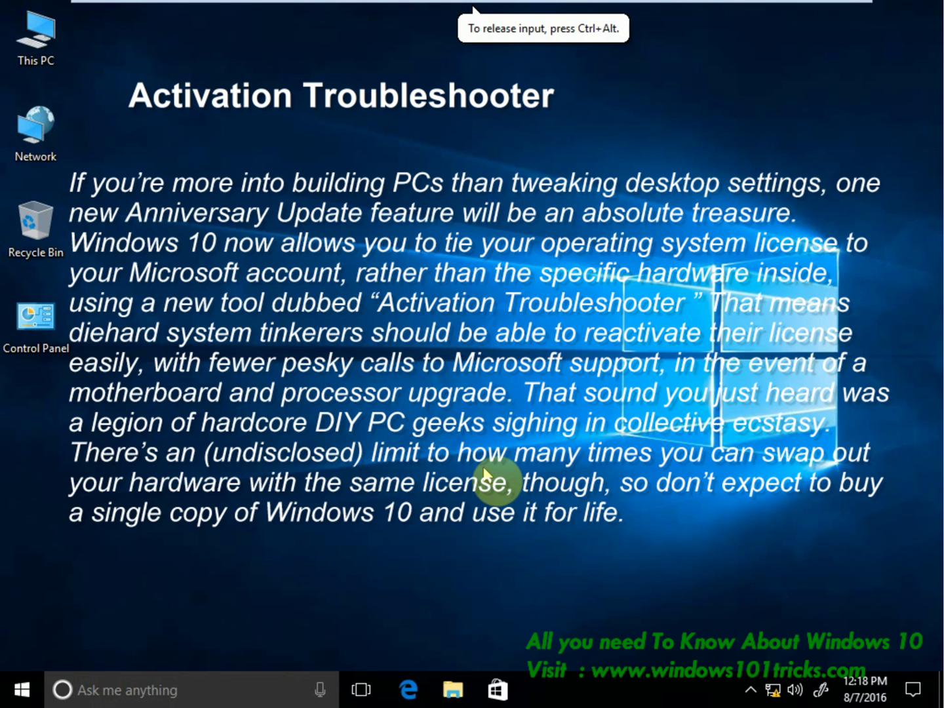
Go to Update & security in Windows Settings from the Start menu.
{"action": "left_click", "coordinate": [17, 688]}
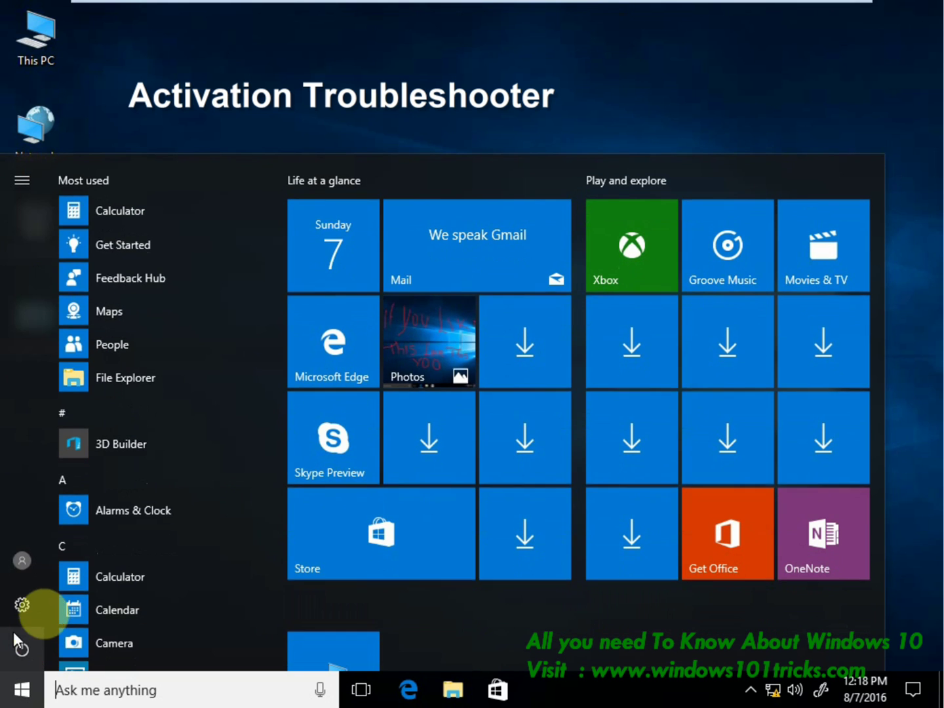
{"action": "left_click", "coordinate": [22, 605]}
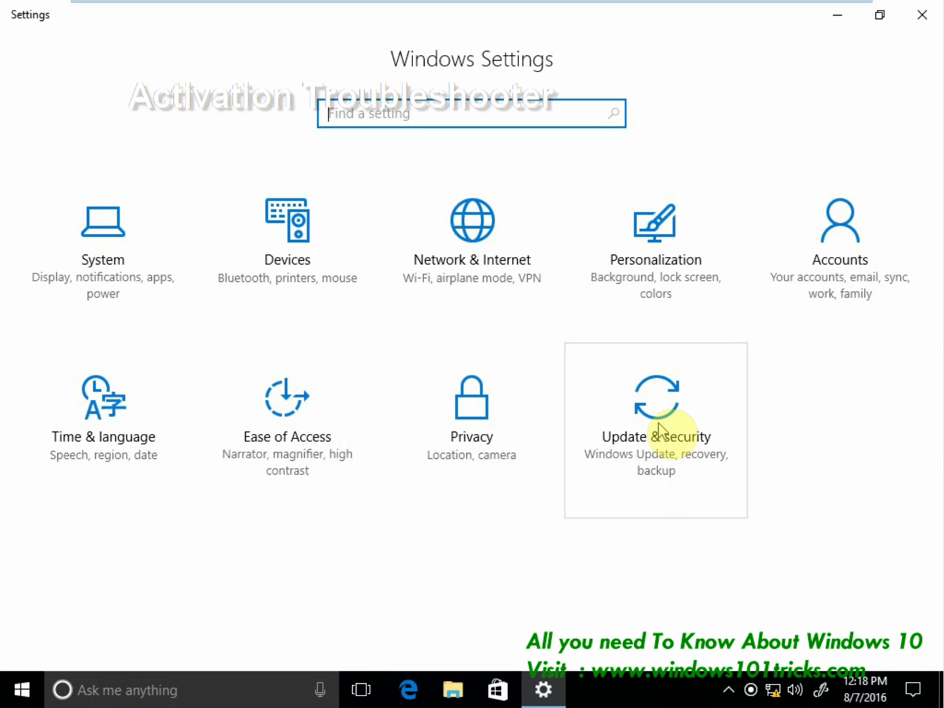
{"action": "left_click", "coordinate": [659, 430]}
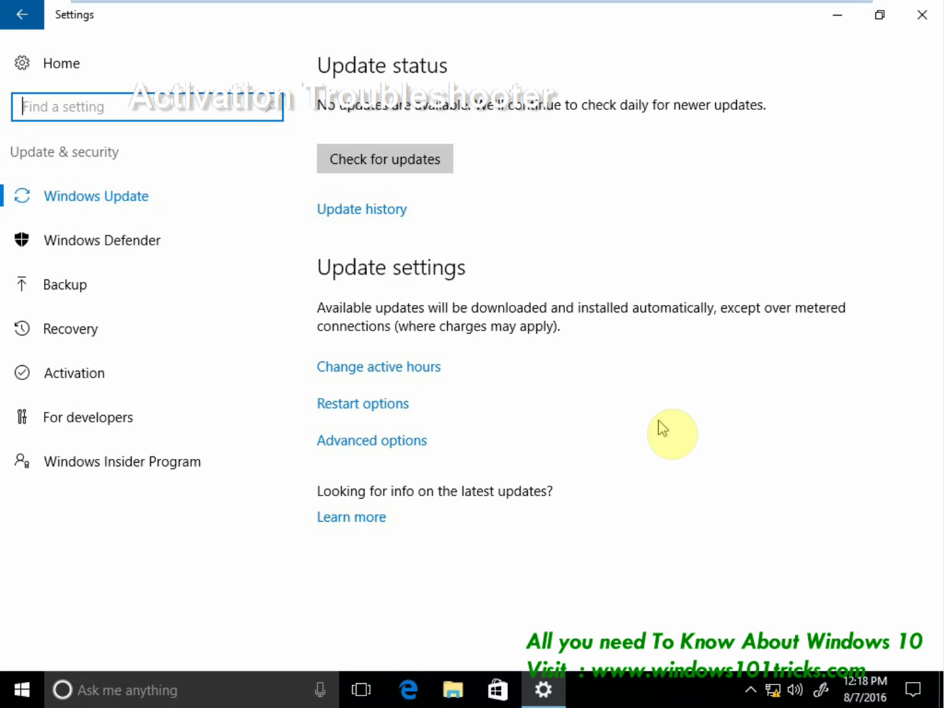
Run the activation troubleshooter and approve Windows Activation's changes in the UAC prompt.
{"action": "left_click", "coordinate": [46, 384]}
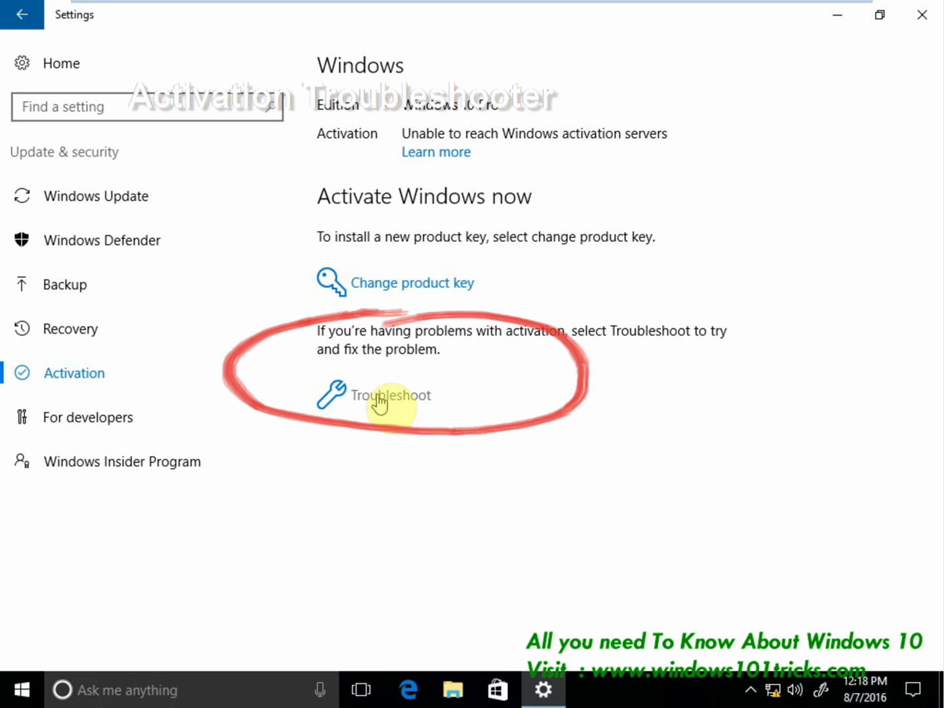
{"action": "left_click", "coordinate": [379, 398]}
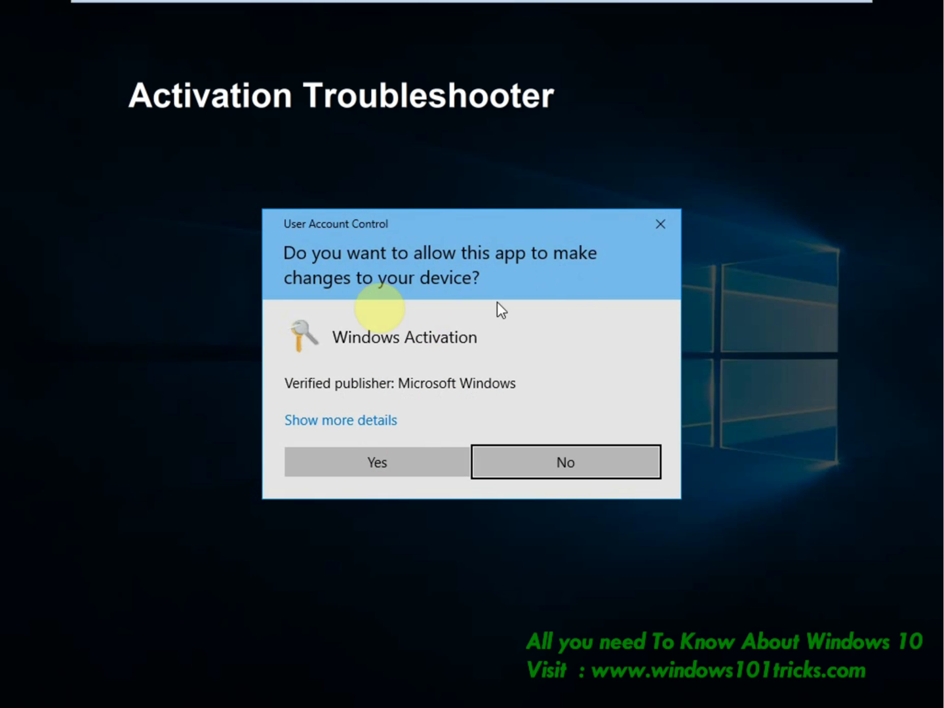
{"action": "left_click", "coordinate": [375, 456]}
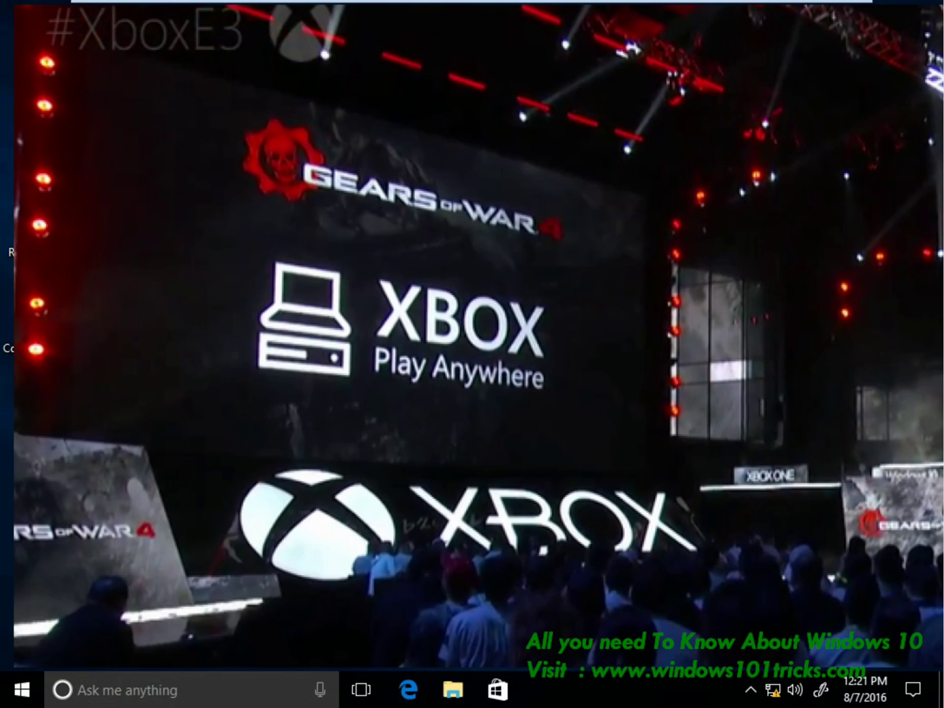
Search 'xbox', launch the Xbox app and drag its window down and to the right.
{"action": "left_click", "coordinate": [189, 697]}
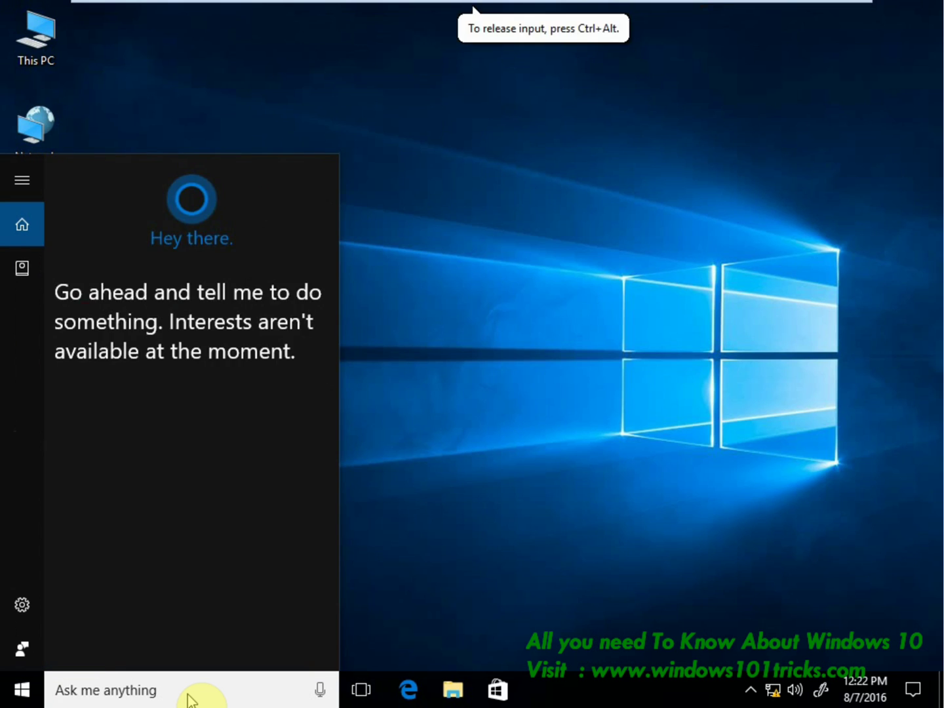
{"action": "type", "text": "xbox"}
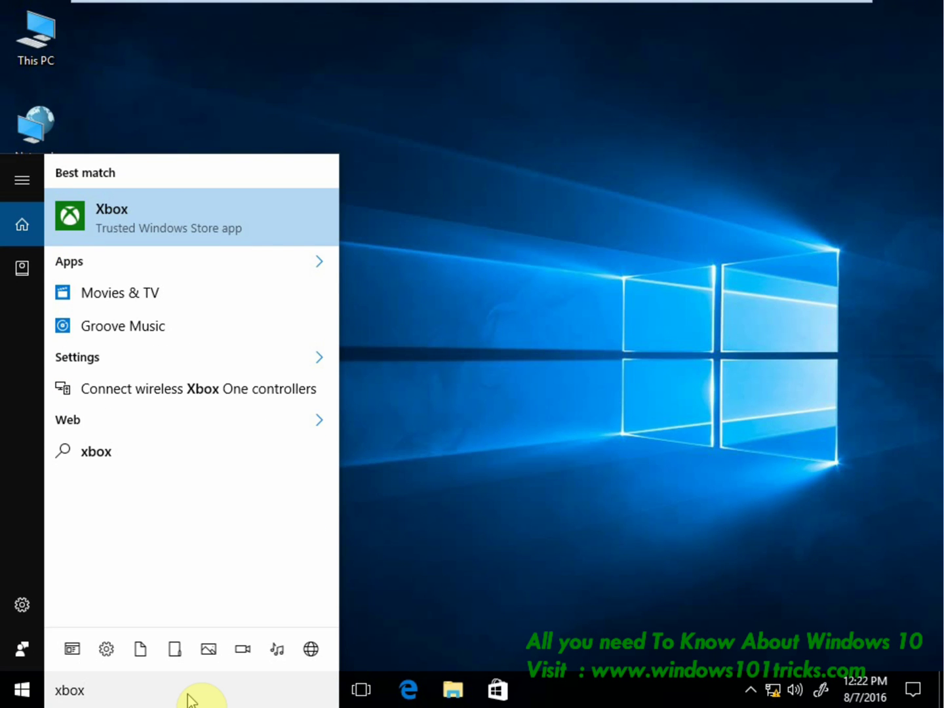
{"action": "left_click", "coordinate": [117, 232]}
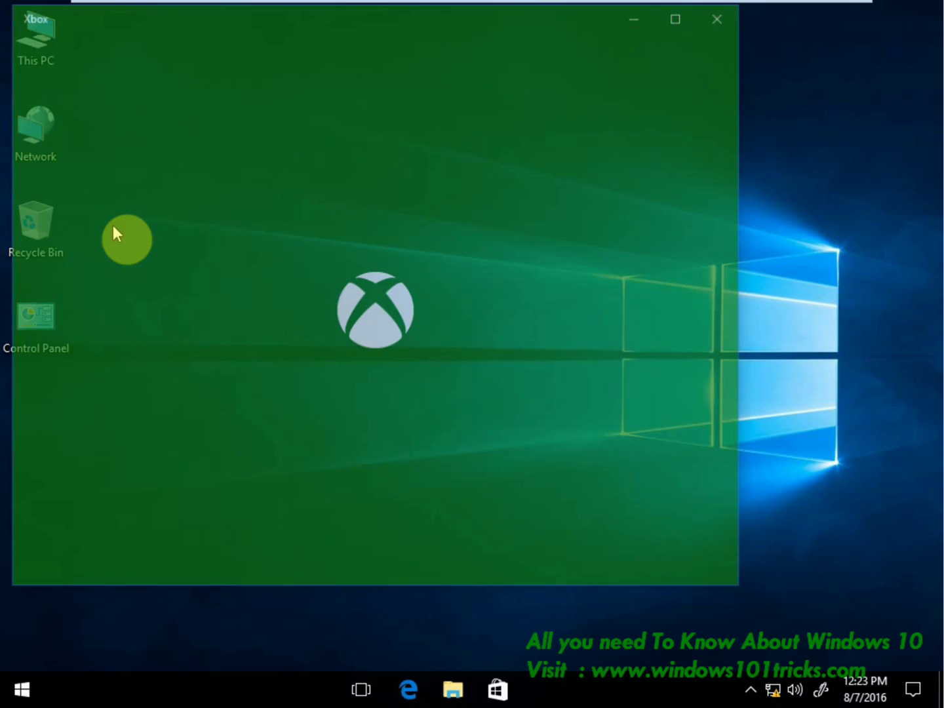
{"action": "left_click_drag", "start_coordinate": [243, 22], "coordinate": [309, 164]}
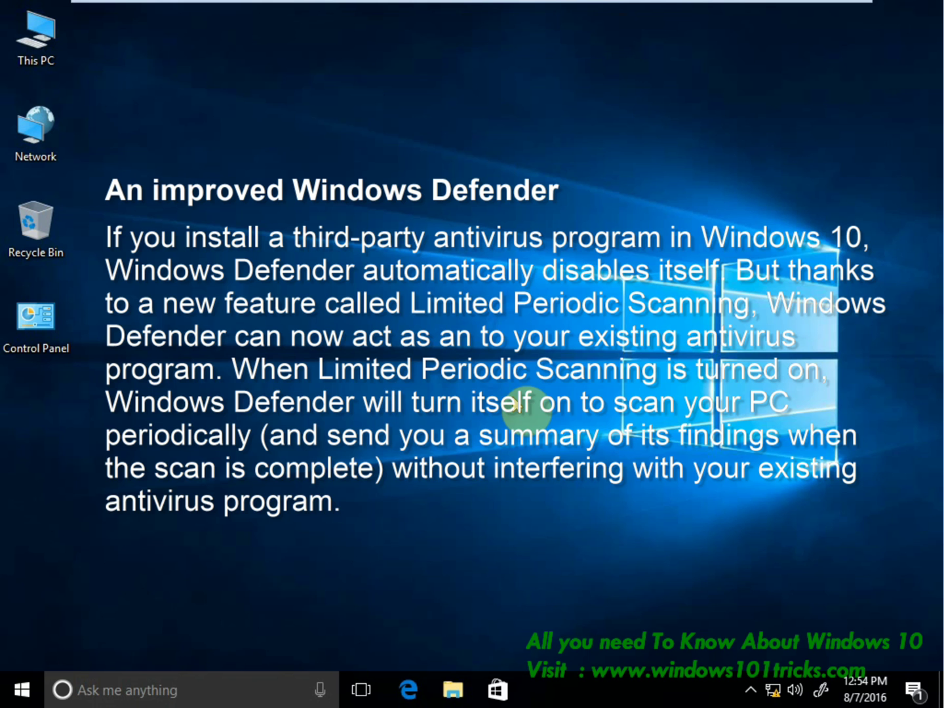
Open Windows Defender from the notification area and review its Update and History tabs.
{"action": "left_click", "coordinate": [751, 690]}
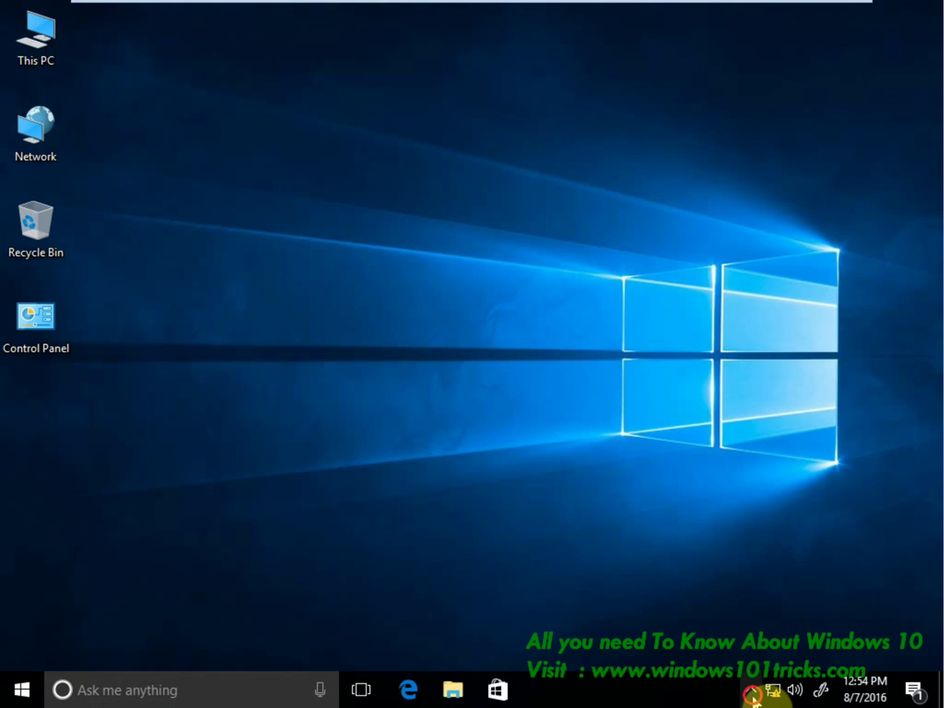
{"action": "left_click", "coordinate": [772, 615]}
{"action": "right_click", "coordinate": [782, 612]}
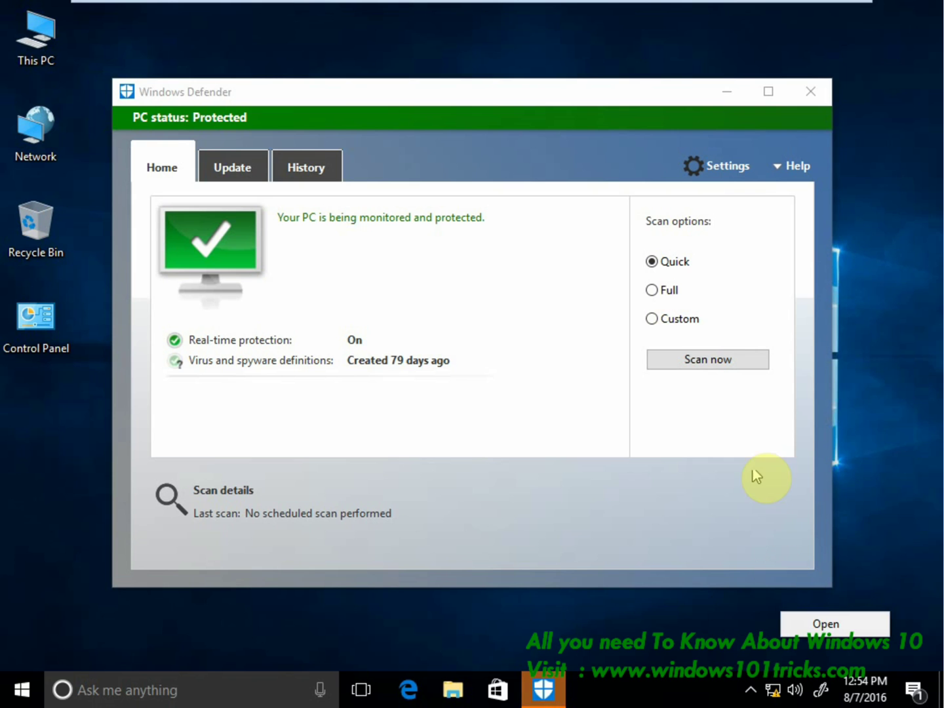
{"action": "left_click", "coordinate": [288, 379]}
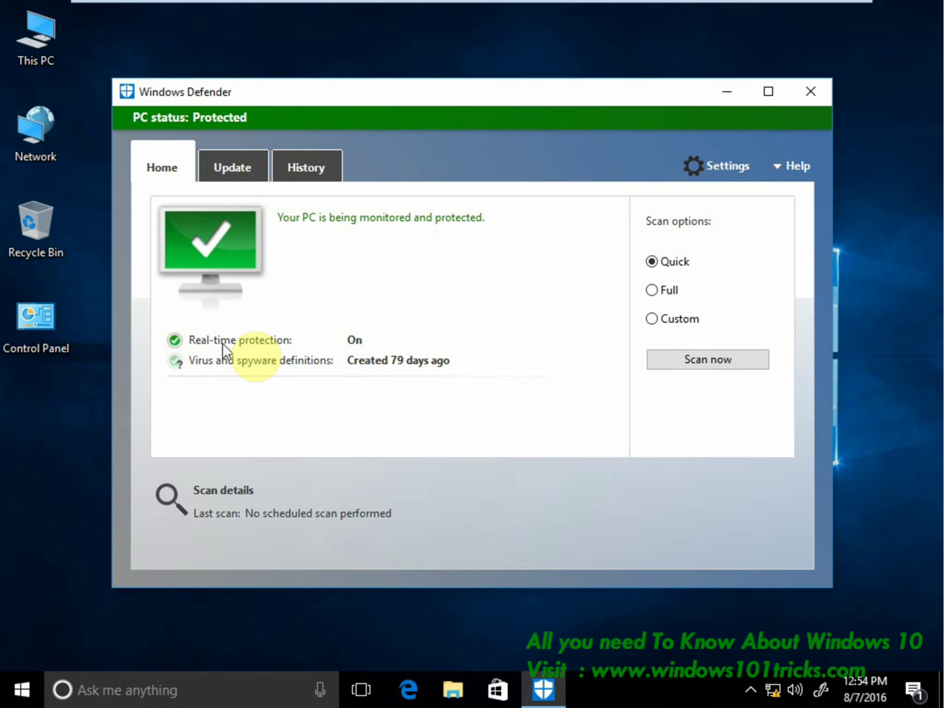
{"action": "left_click", "coordinate": [234, 168]}
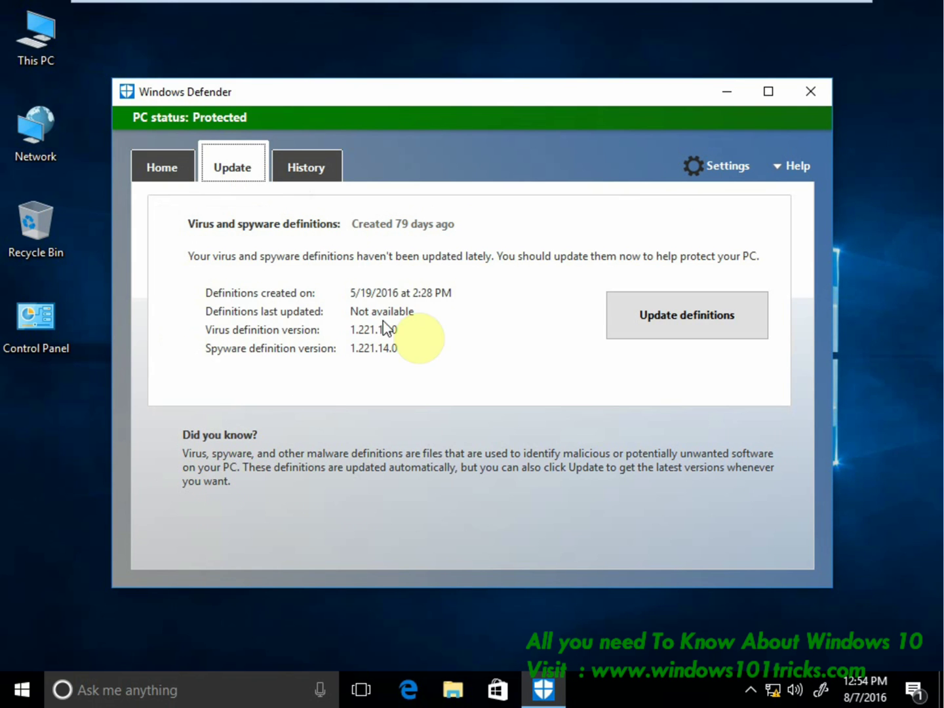
{"action": "left_click", "coordinate": [295, 169]}
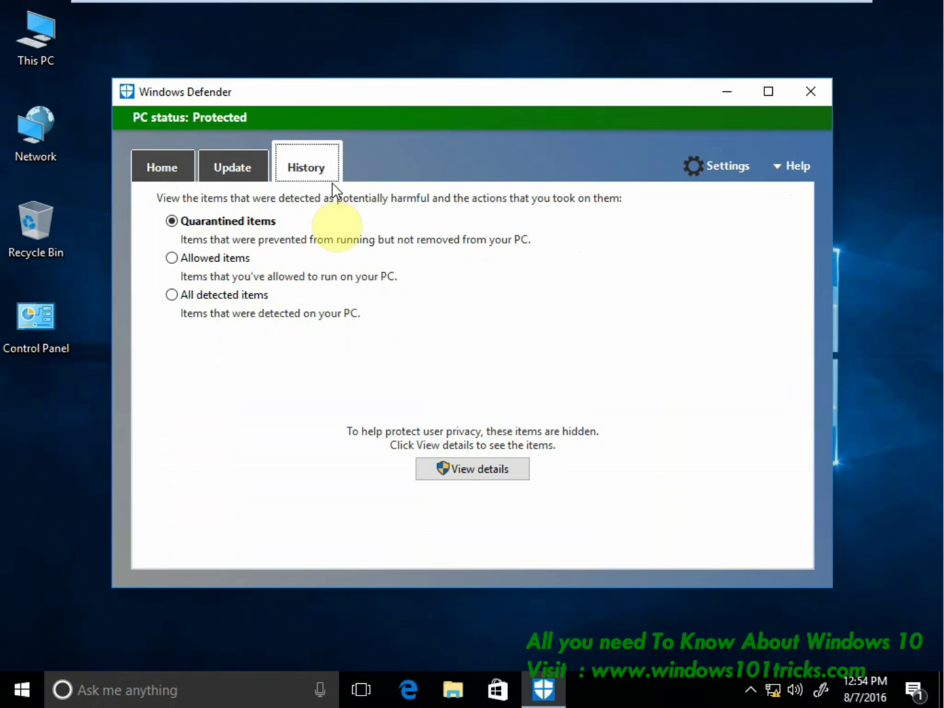
Return to the Home tab and start a Quick scan of the PC.
{"action": "left_click", "coordinate": [142, 169]}
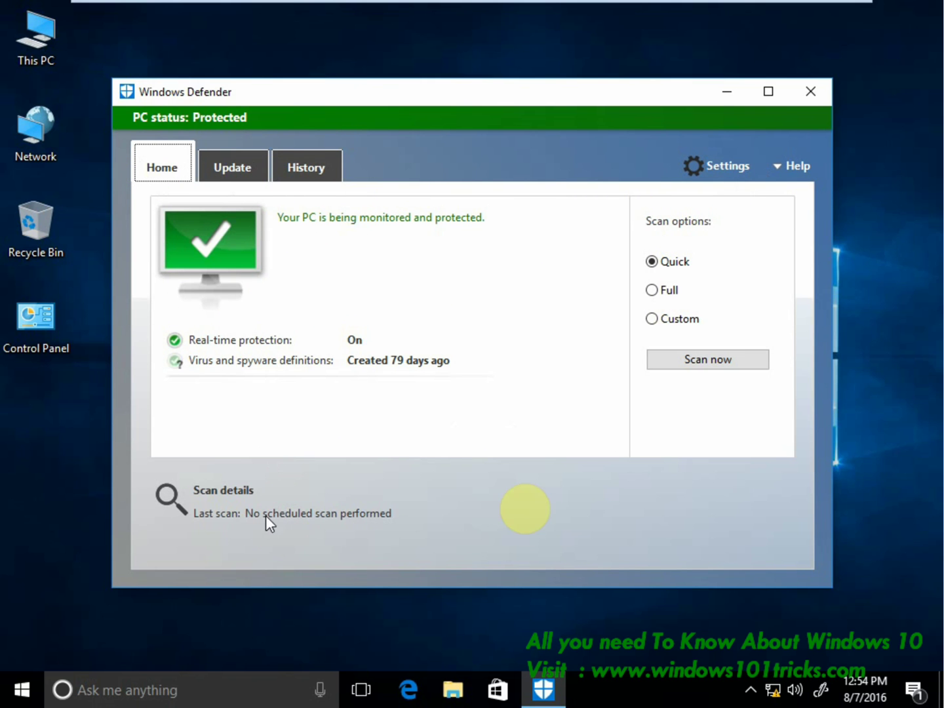
{"action": "left_click", "coordinate": [789, 179]}
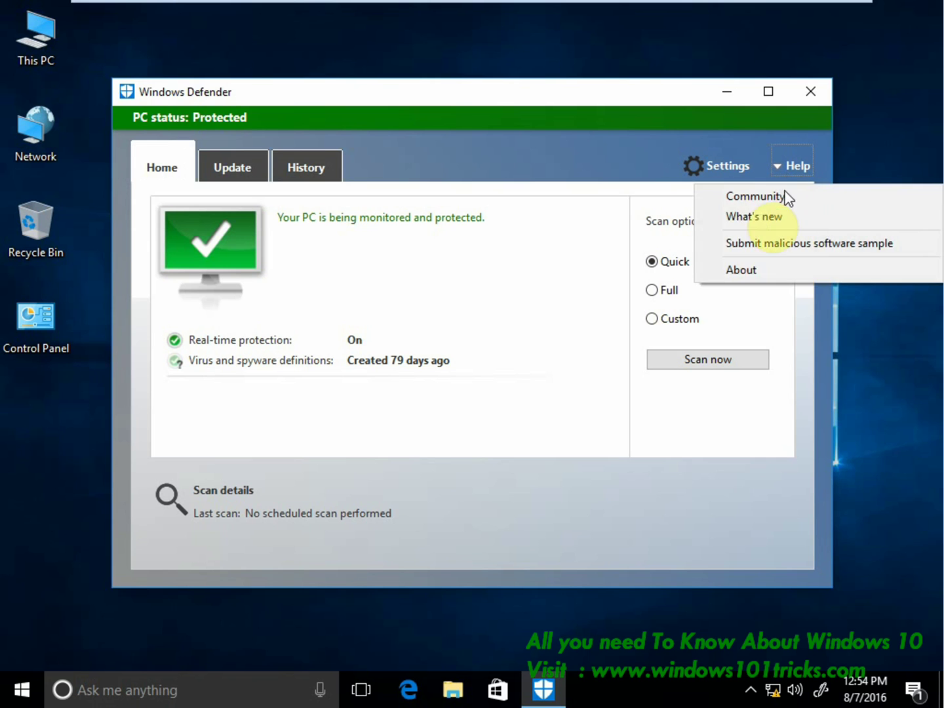
{"action": "left_click", "coordinate": [454, 449]}
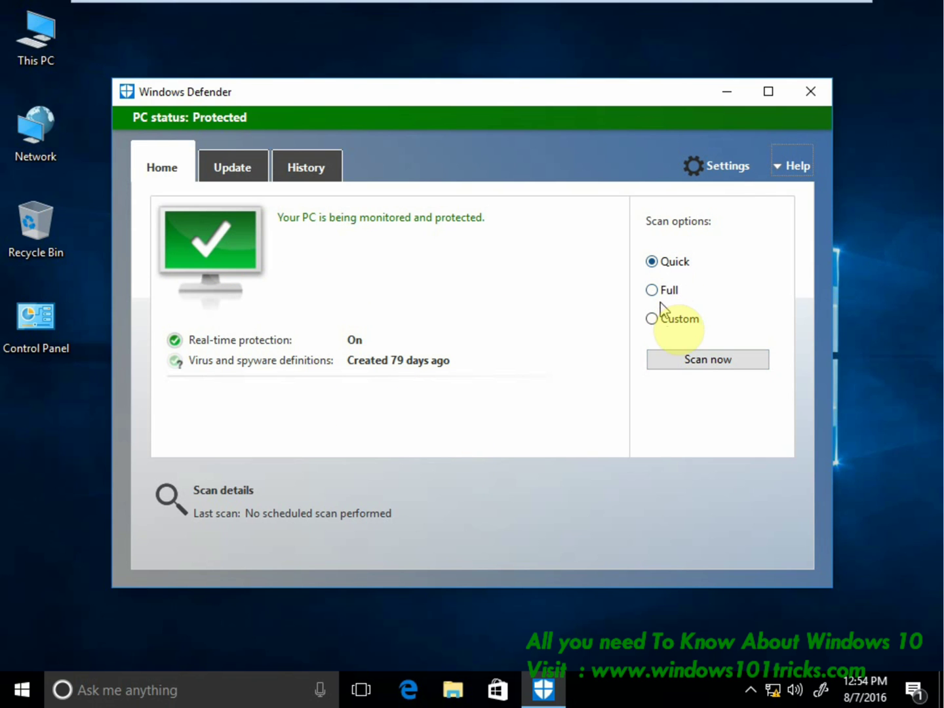
{"action": "left_click", "coordinate": [682, 357]}
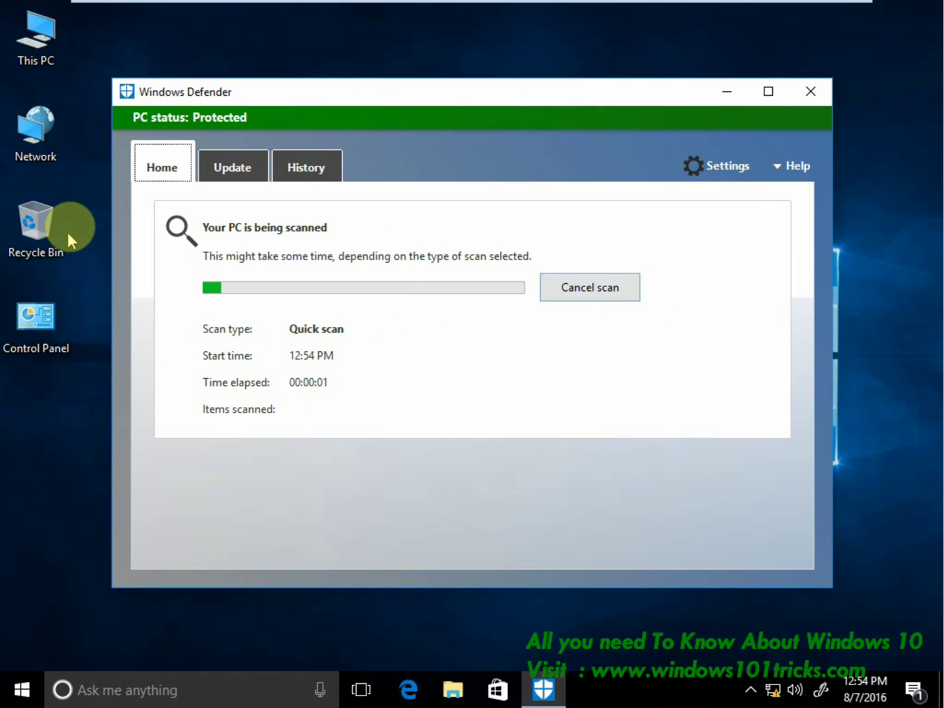
Scan the Local Disk (C:) drive with Windows Defender from This PC.
{"action": "double_click", "coordinate": [38, 50]}
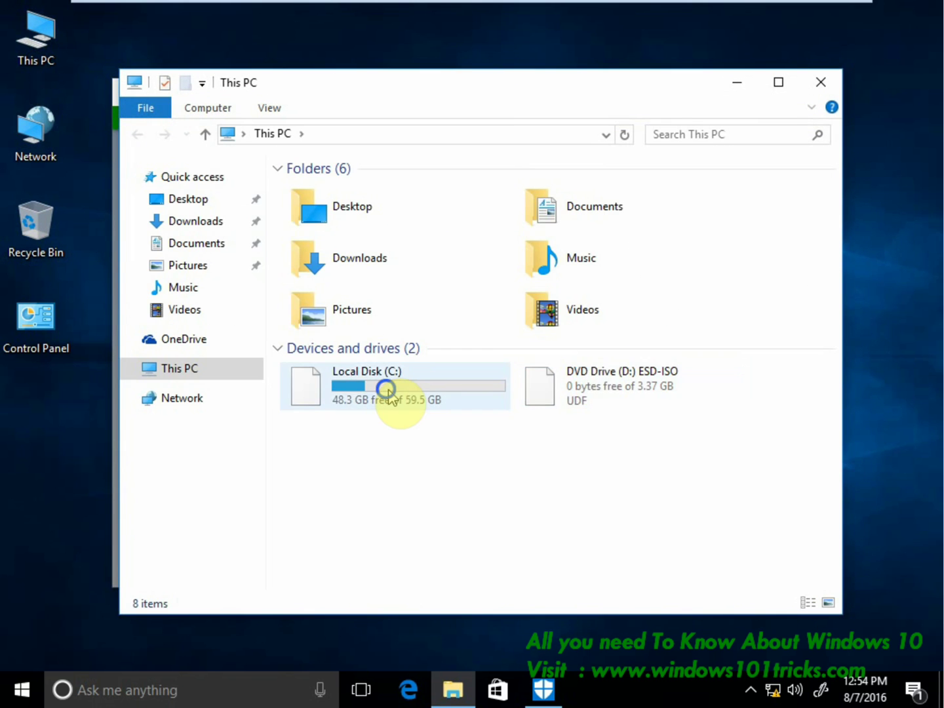
{"action": "left_click", "coordinate": [386, 389]}
{"action": "right_click", "coordinate": [386, 390]}
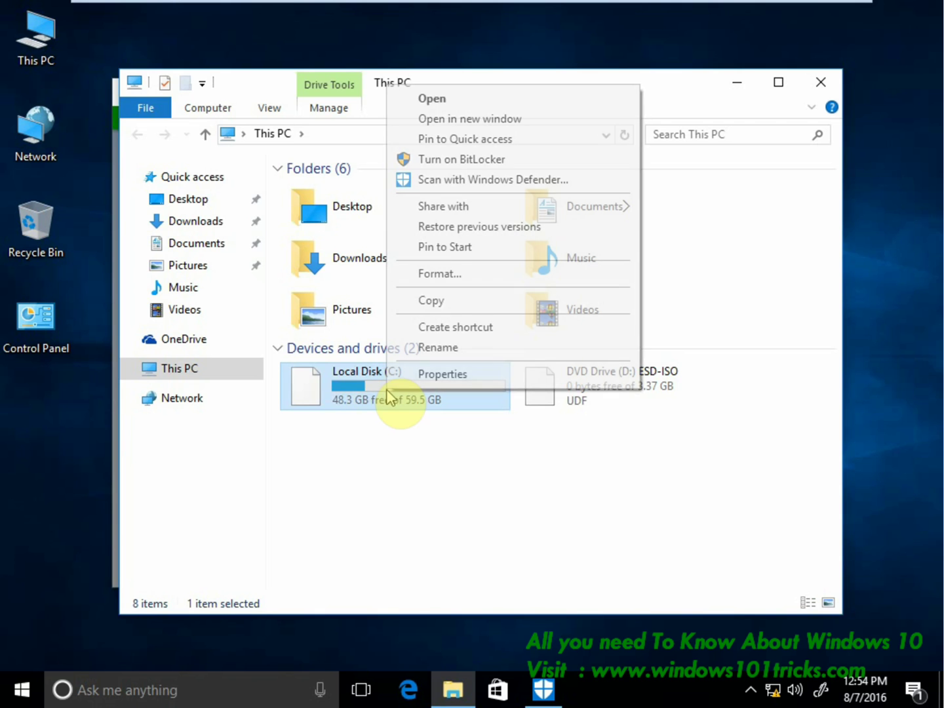
{"action": "left_click", "coordinate": [453, 183]}
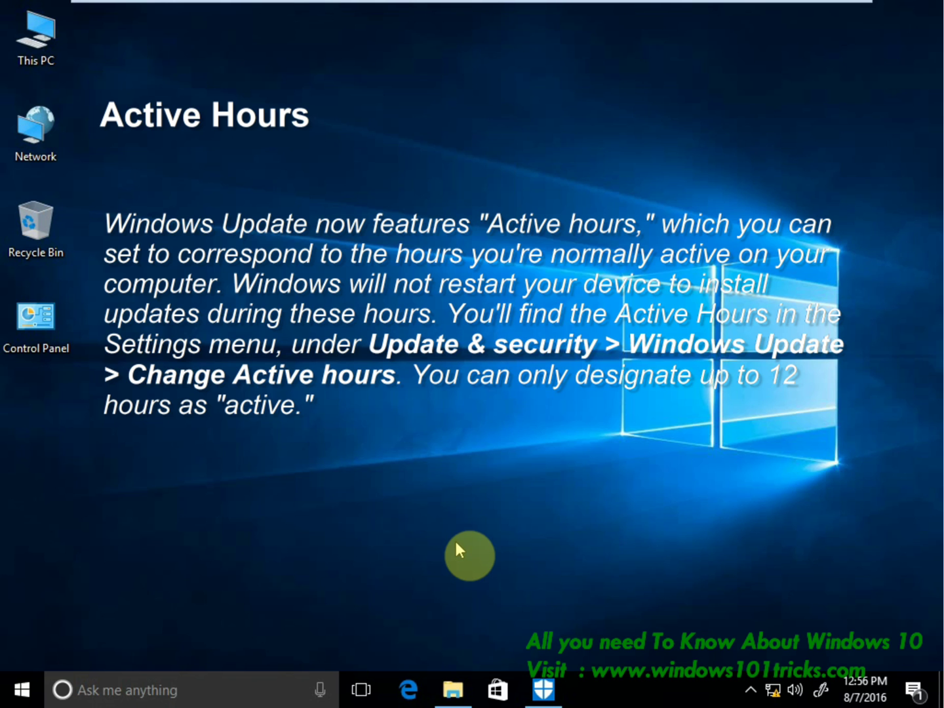
Open Windows Update's active hours settings via Settings > Update & security.
{"action": "key", "text": "super"}
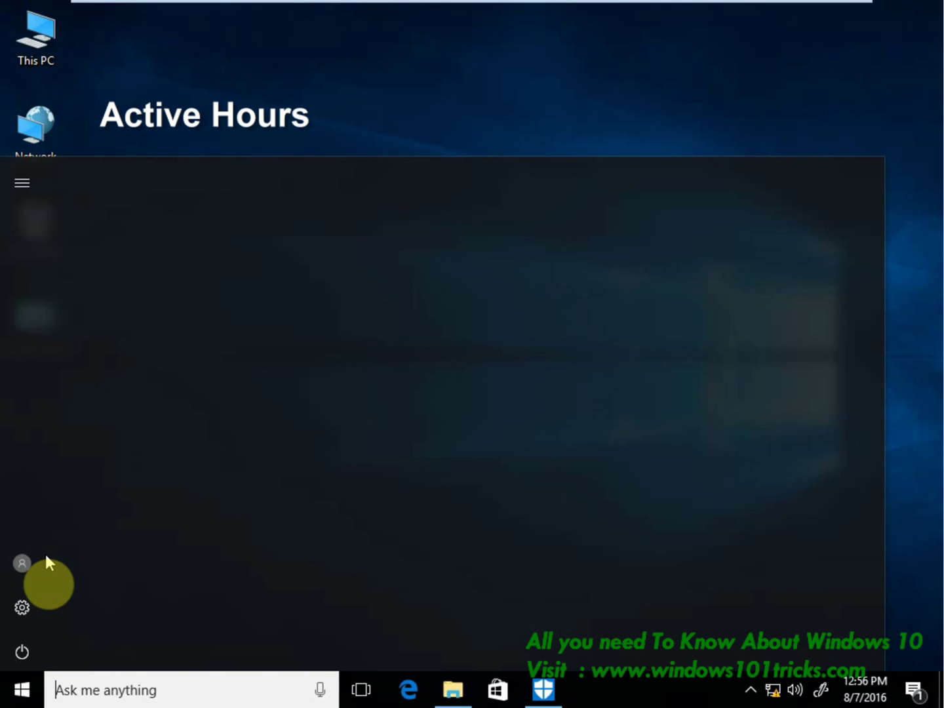
{"action": "left_click", "coordinate": [21, 607]}
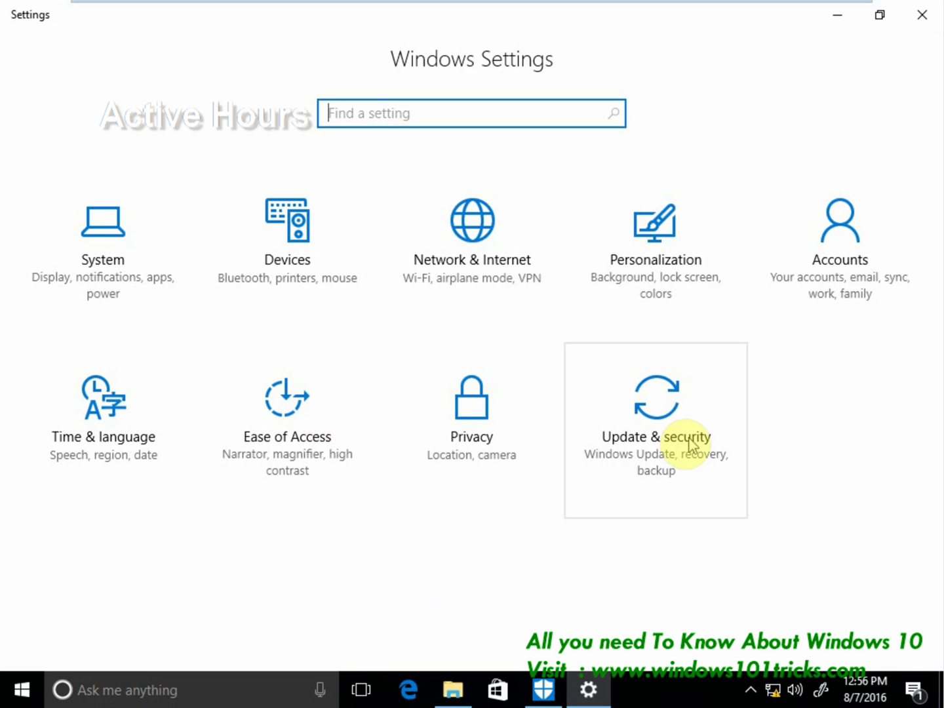
{"action": "left_click", "coordinate": [658, 429]}
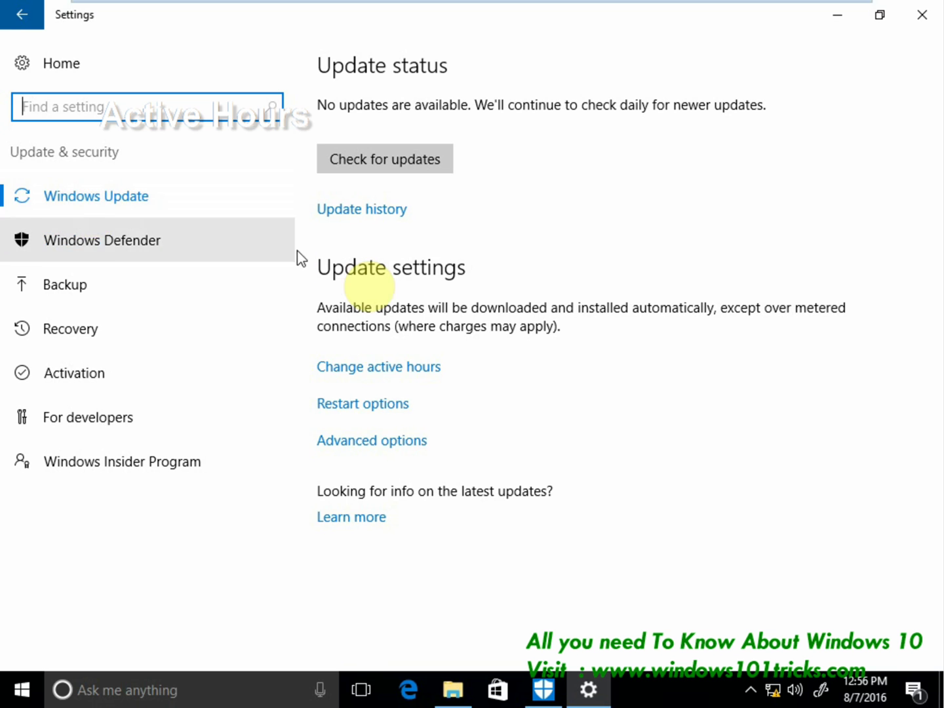
{"action": "left_click", "coordinate": [363, 373]}
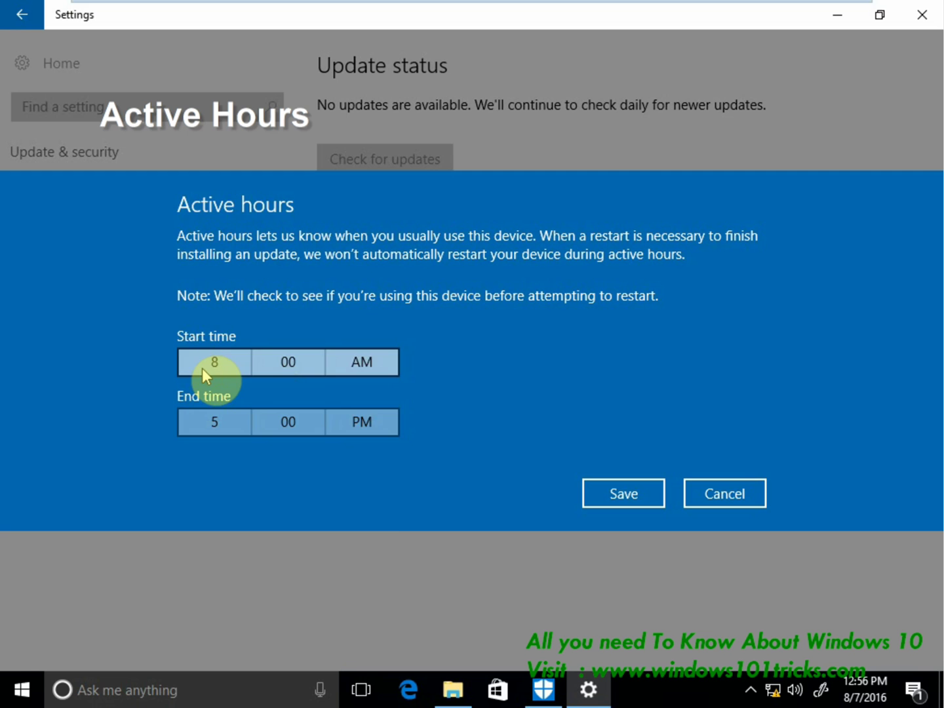
Keep active hours at 8:00 AM start and 5:00 PM end, and save them.
{"action": "left_click", "coordinate": [204, 366]}
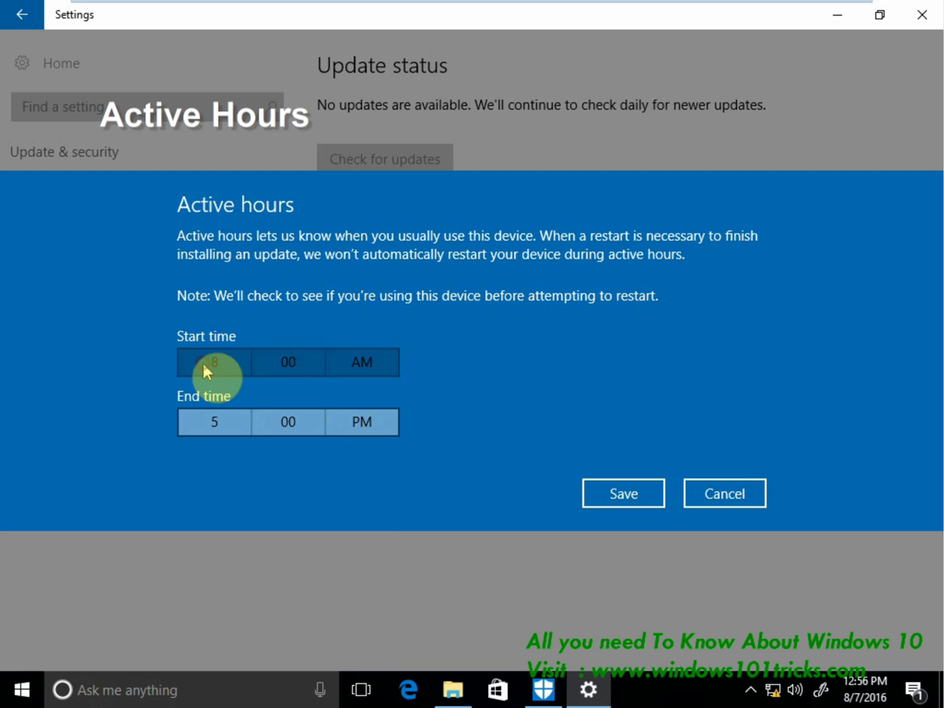
{"action": "left_click", "coordinate": [210, 402]}
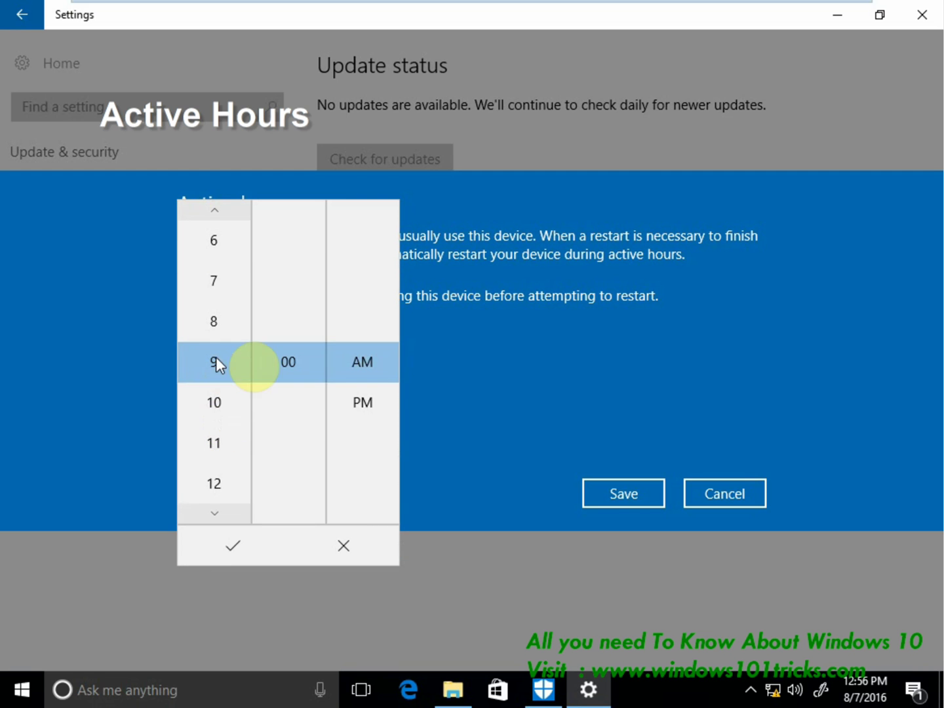
{"action": "left_click", "coordinate": [470, 377]}
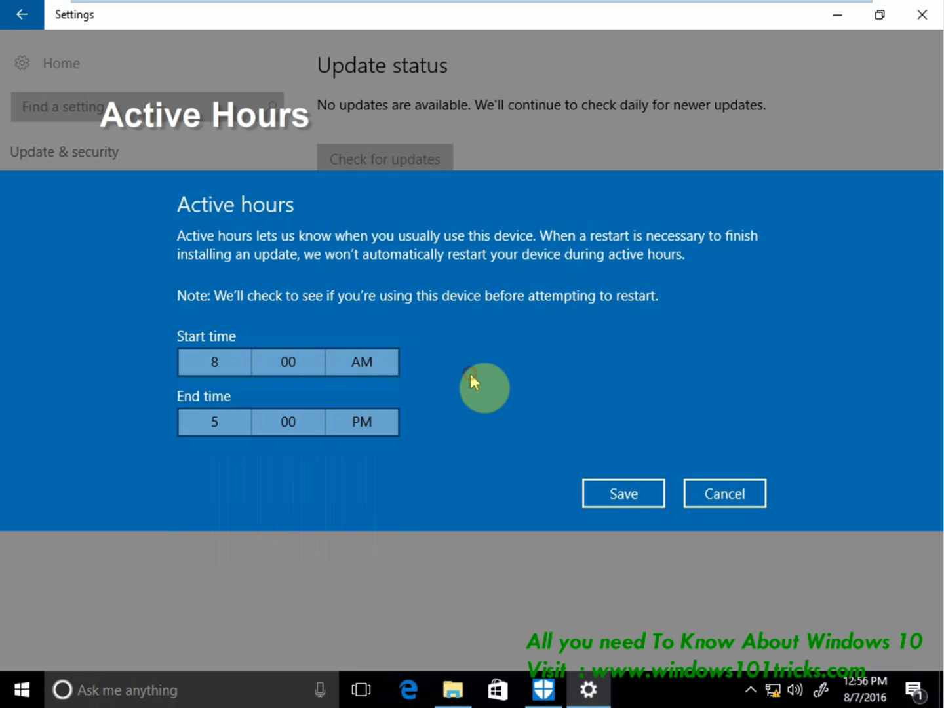
{"action": "left_click", "coordinate": [216, 427]}
{"action": "left_click", "coordinate": [214, 461]}
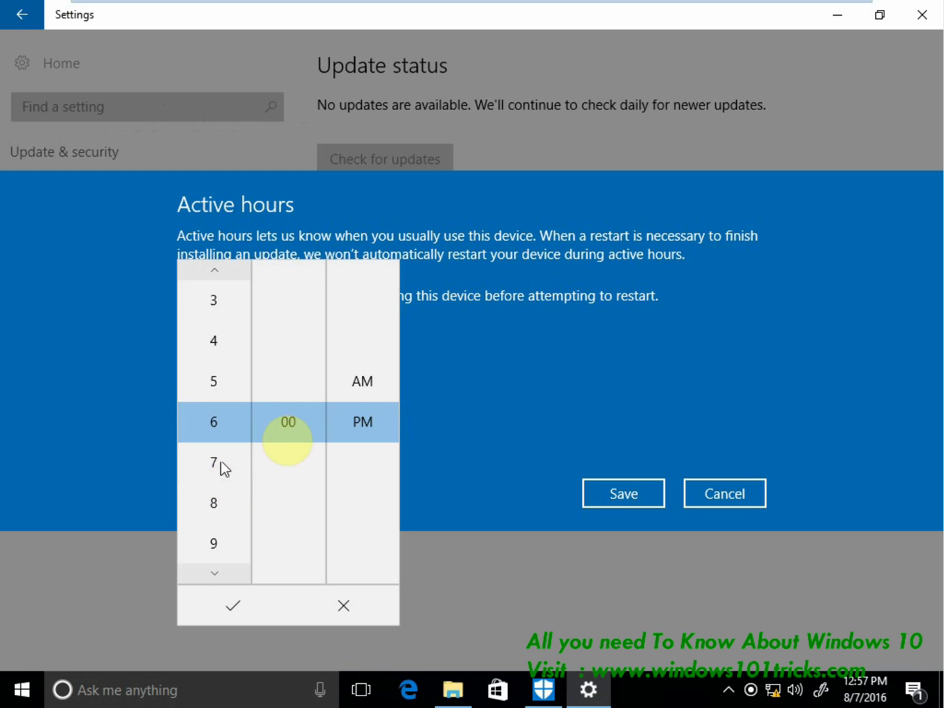
{"action": "left_click", "coordinate": [463, 422]}
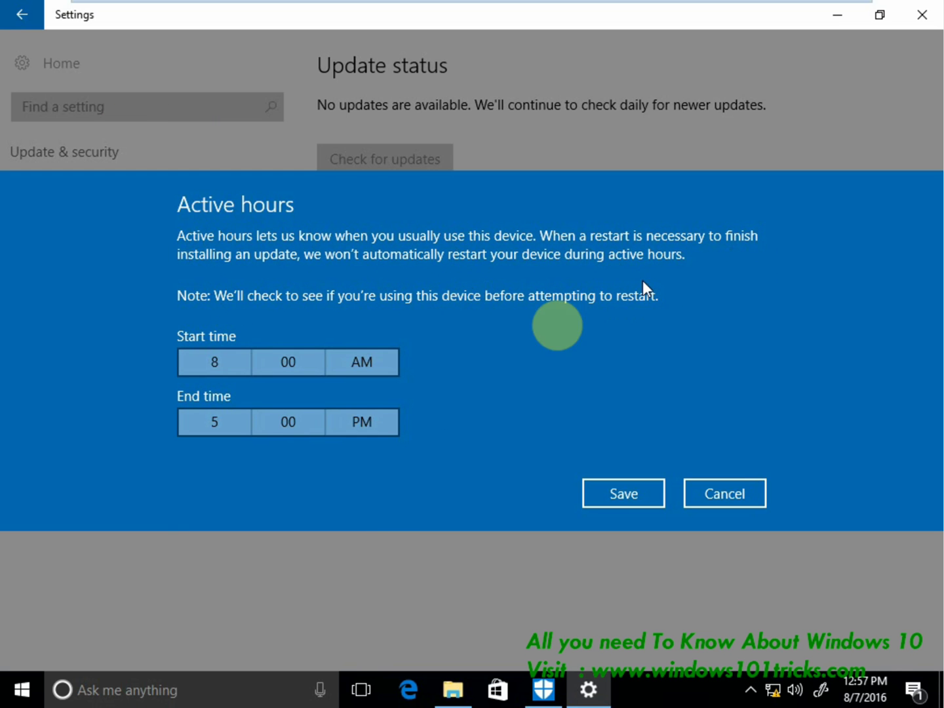
{"action": "left_click", "coordinate": [624, 481]}
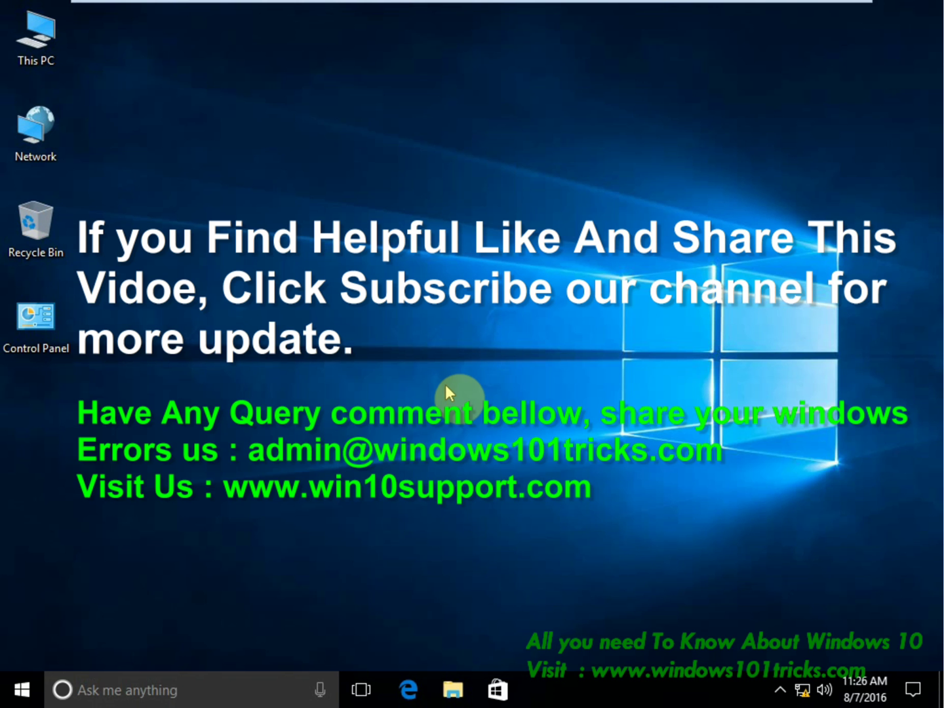